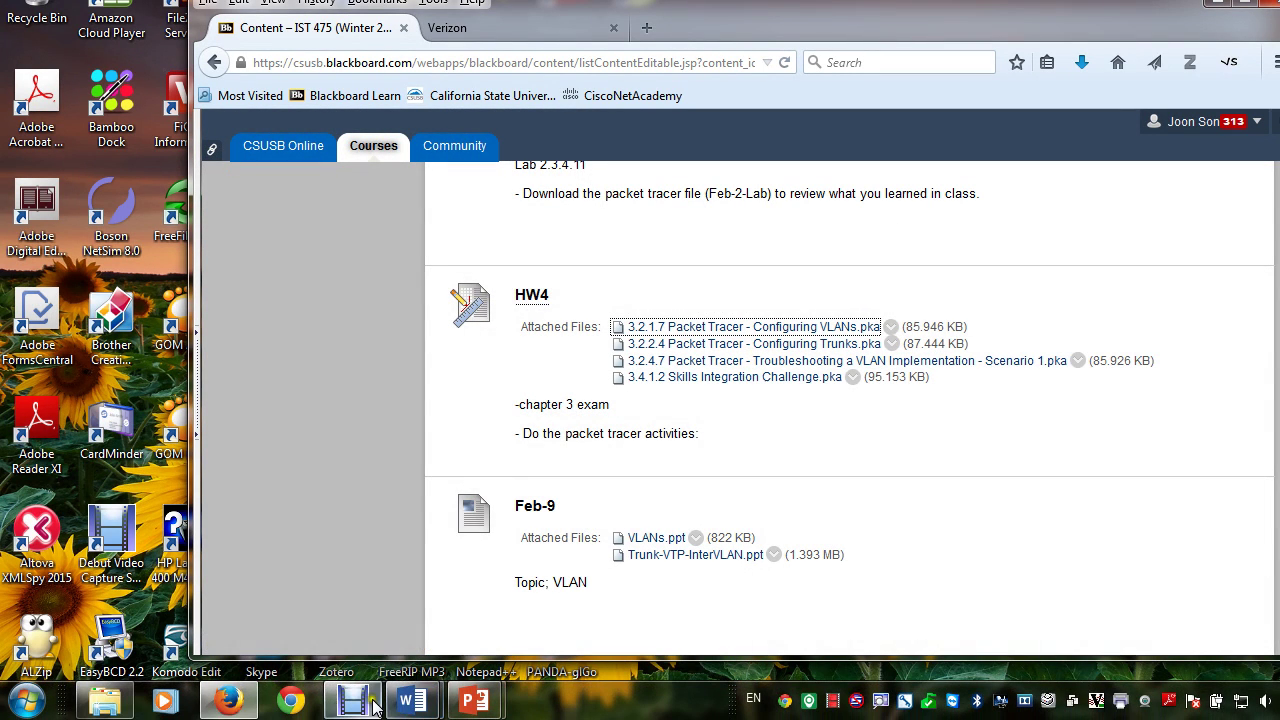
Step: Hide the recorder and open '3.2.1.7 Packet Tracer - Configuring VLANs.pka' from HW4 in Packet Tracer
{"action": "left_click", "coordinate": [374, 706]}
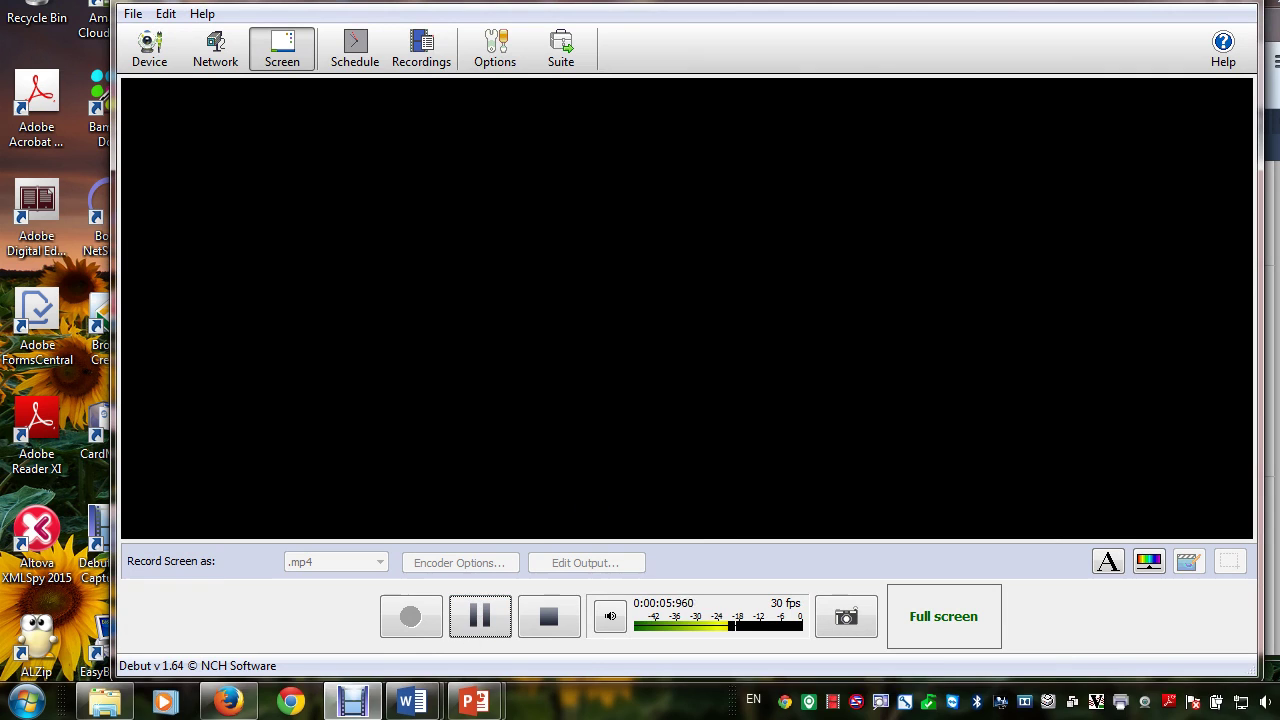
{"action": "left_click_drag", "start_coordinate": [1112, 2], "coordinate": [1062, 52]}
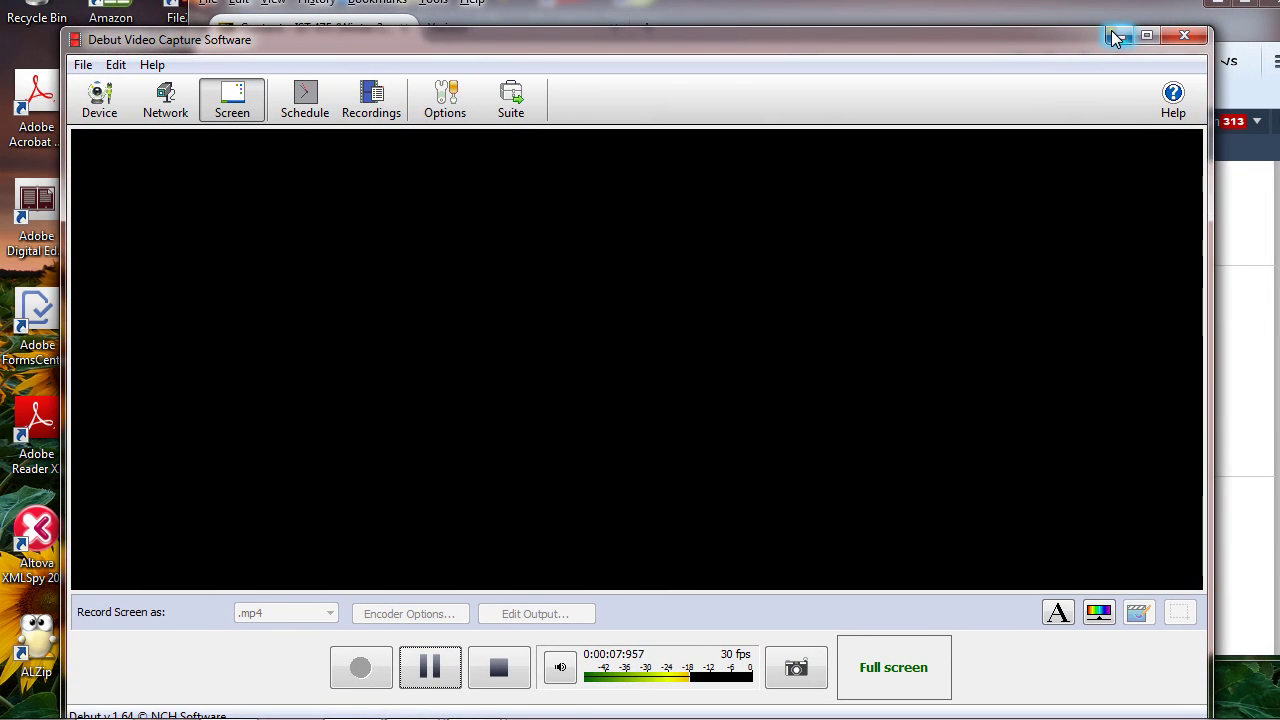
{"action": "left_click", "coordinate": [1116, 37]}
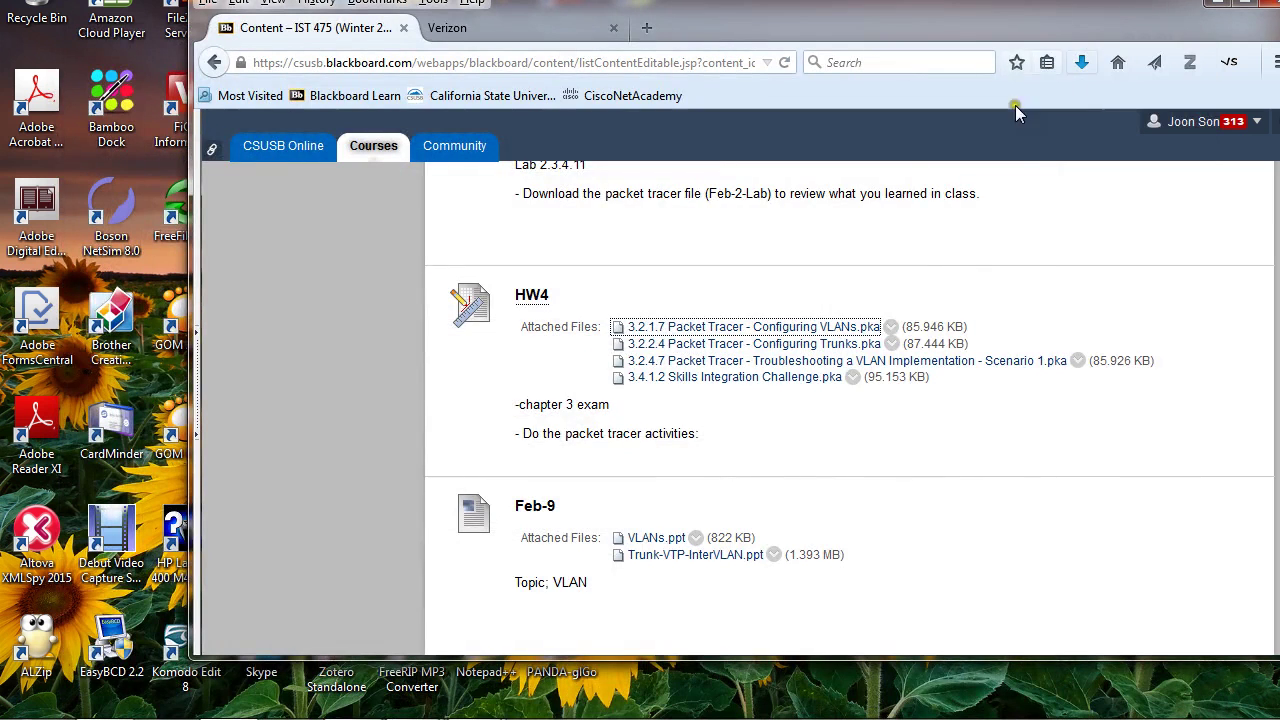
{"action": "left_click", "coordinate": [798, 328]}
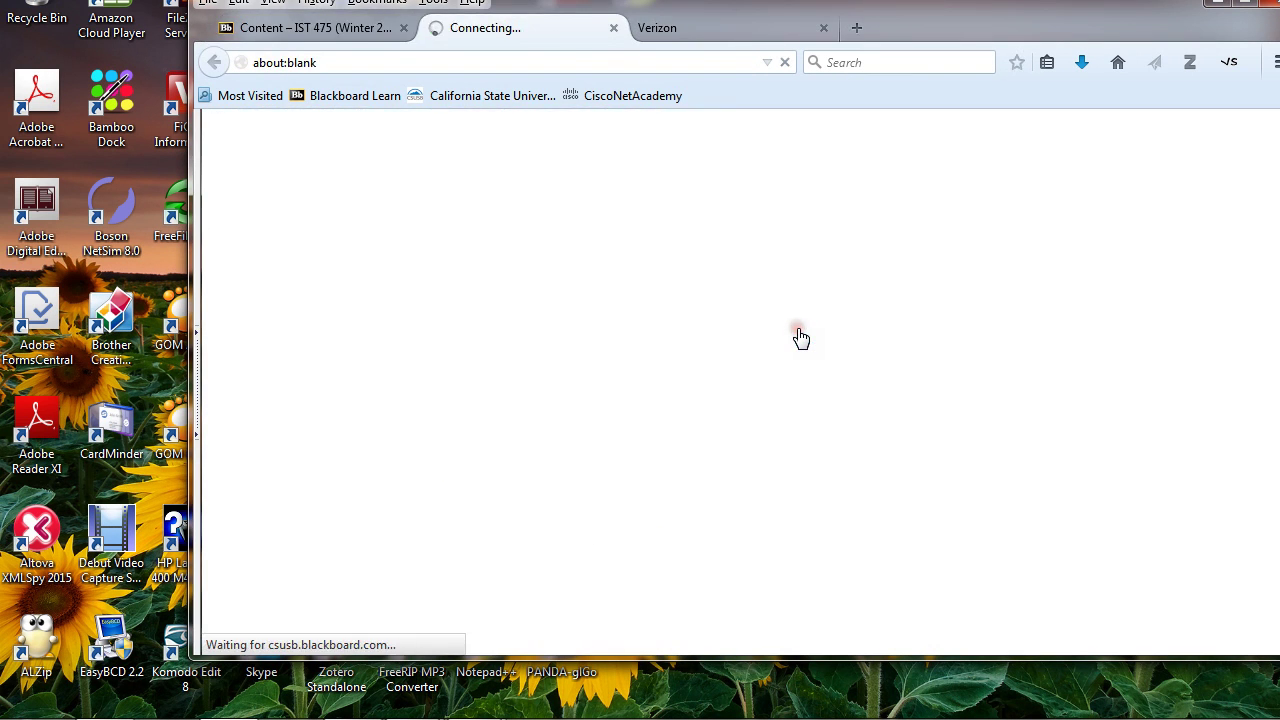
{"action": "left_click", "coordinate": [970, 404]}
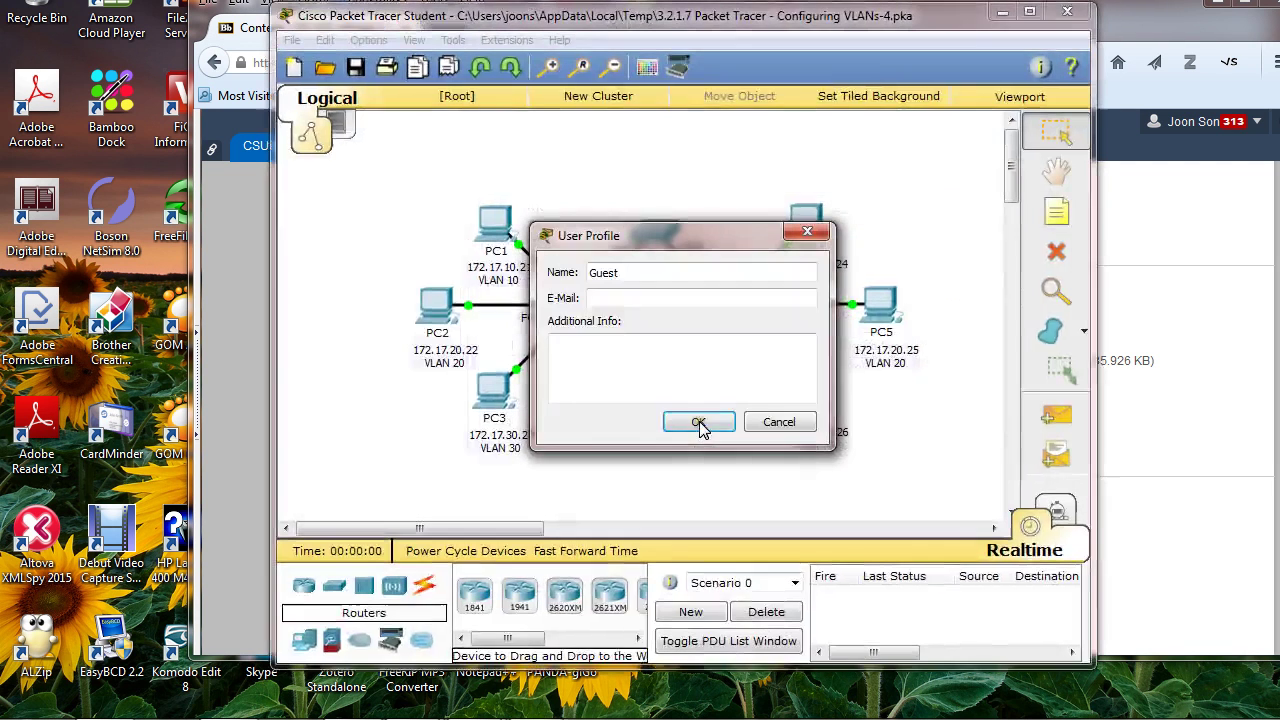
Step: Dismiss the User Profile prompt and the locked-annotations warning
{"action": "left_click", "coordinate": [777, 422]}
{"action": "left_click_drag", "start_coordinate": [538, 20], "coordinate": [580, 8]}
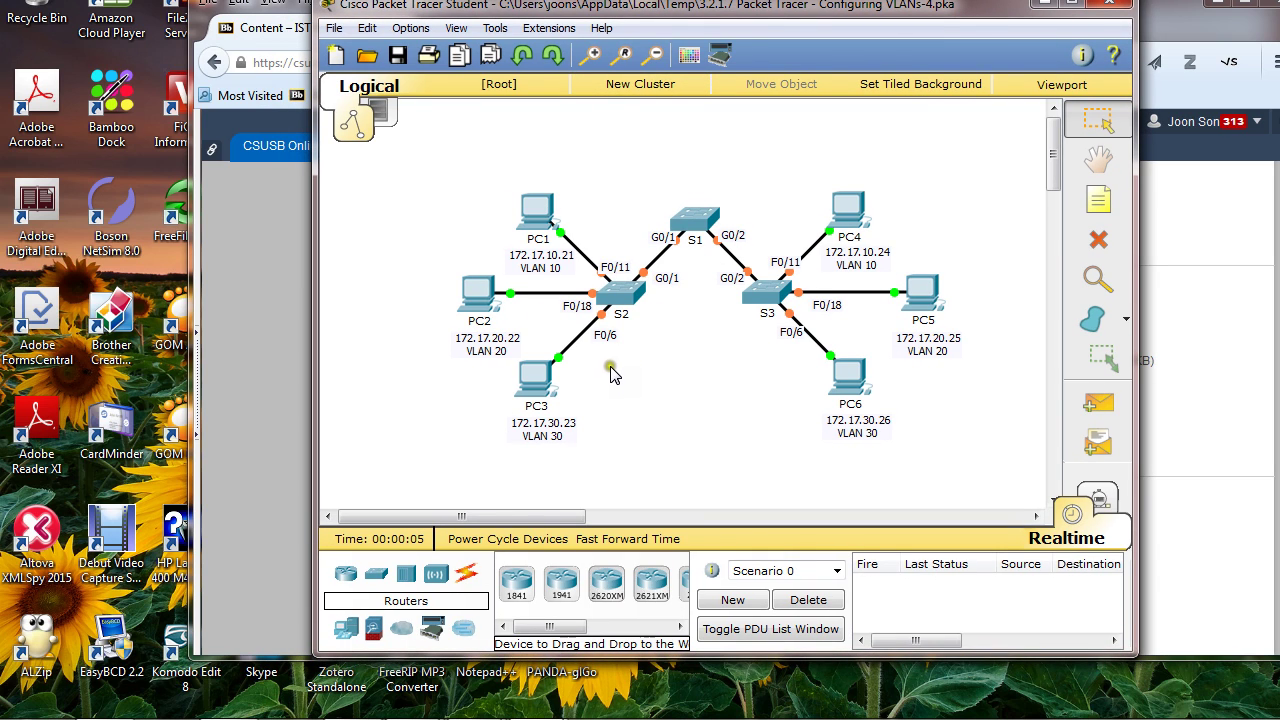
{"action": "double_click", "coordinate": [541, 255]}
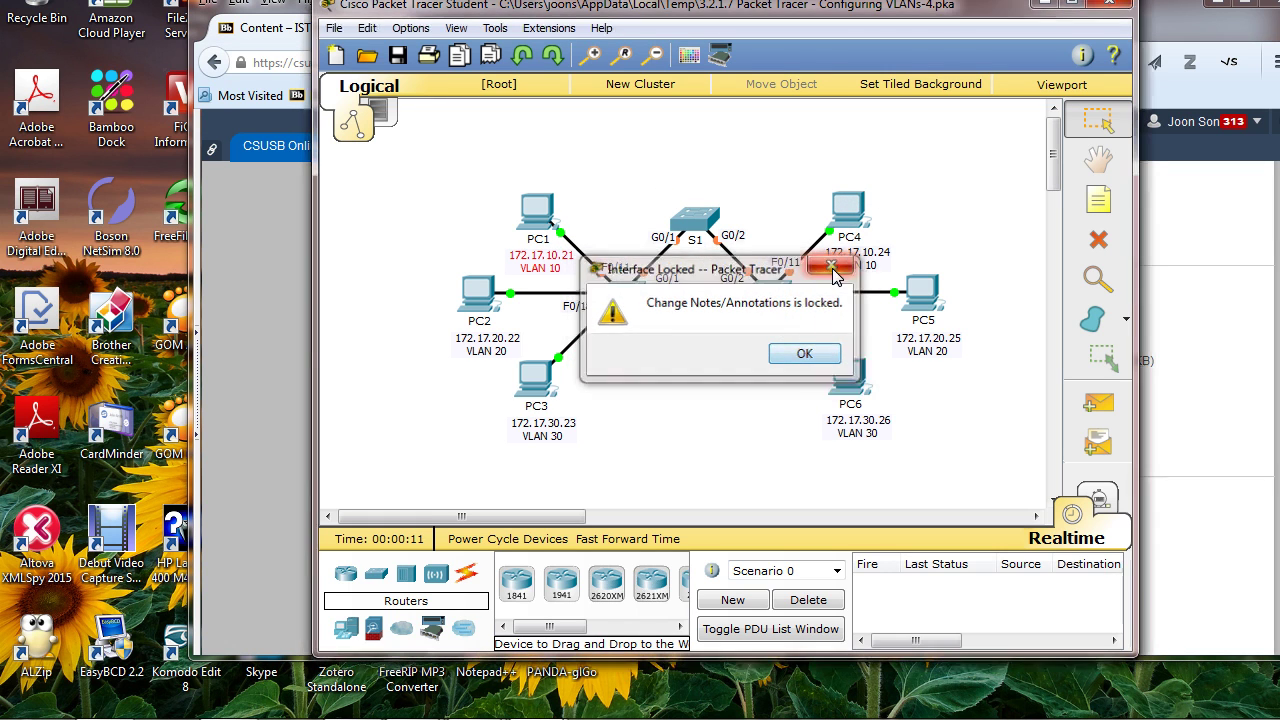
{"action": "left_click", "coordinate": [831, 265]}
Step: Check PC1's IP configuration: 172.17.10.21 with mask 255.255.255.0
{"action": "left_click", "coordinate": [546, 218]}
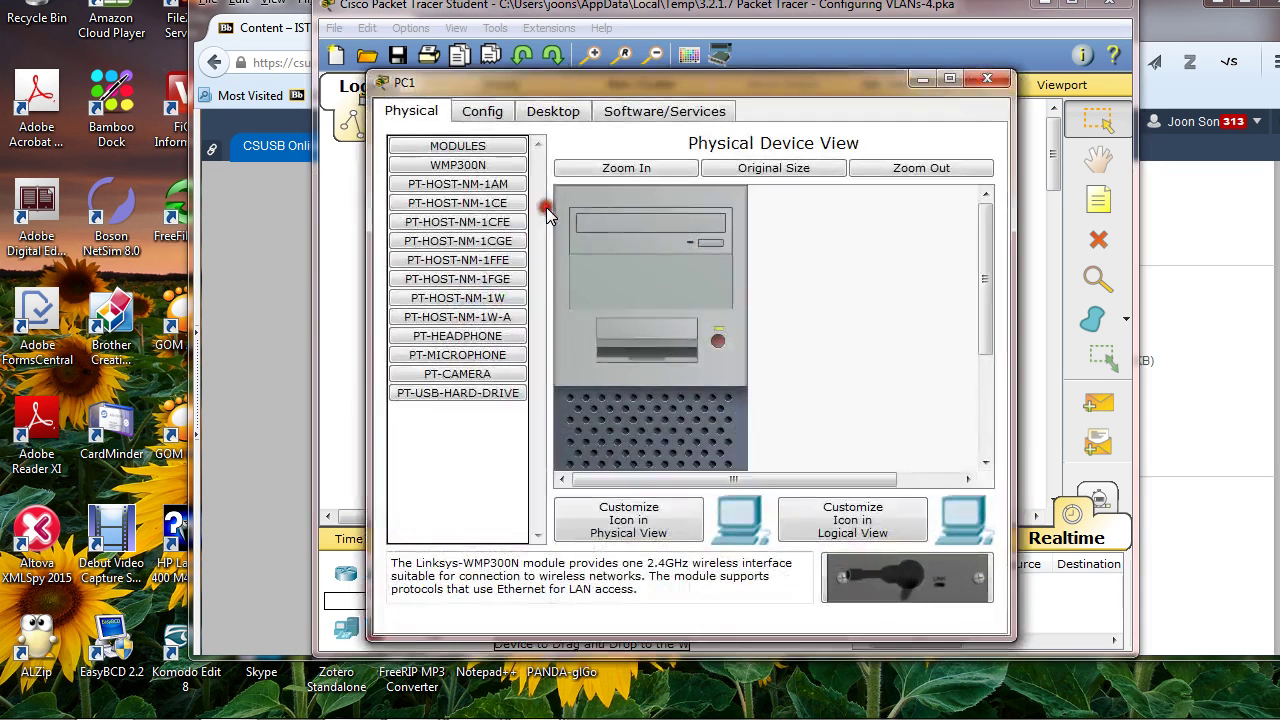
{"action": "left_click", "coordinate": [552, 110]}
{"action": "left_click", "coordinate": [491, 194]}
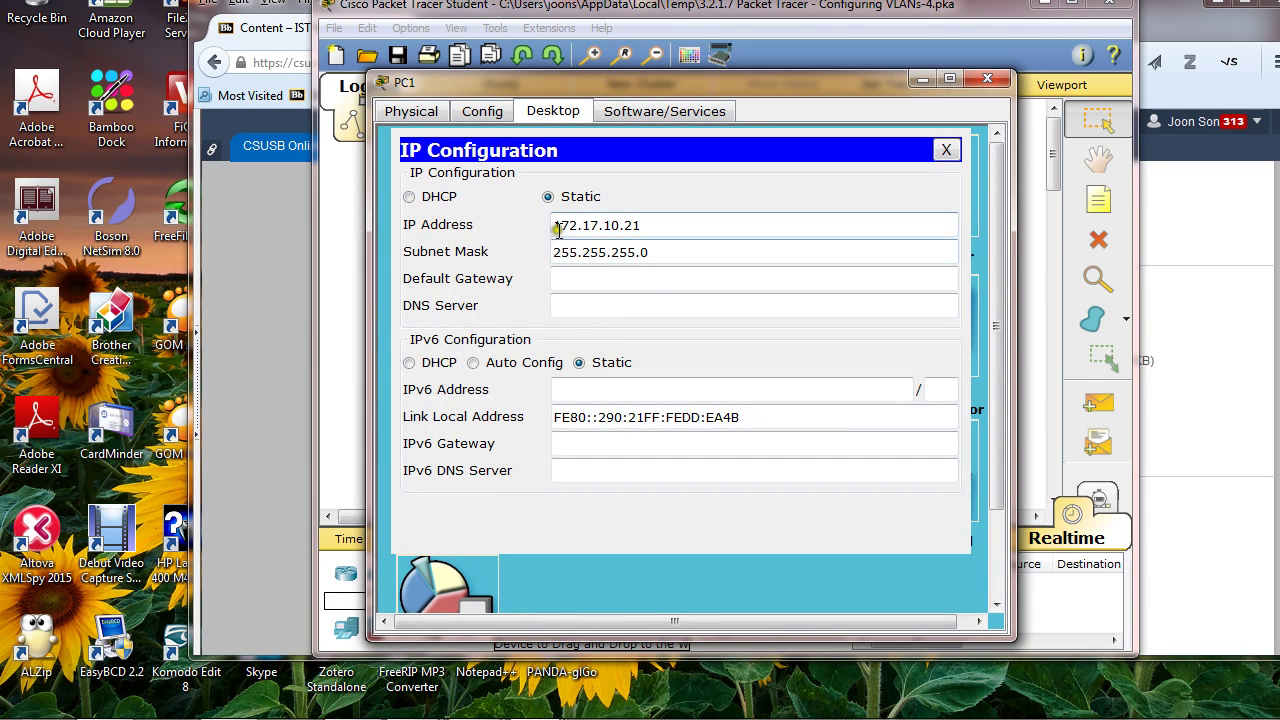
{"action": "left_click_drag", "start_coordinate": [557, 229], "coordinate": [622, 249]}
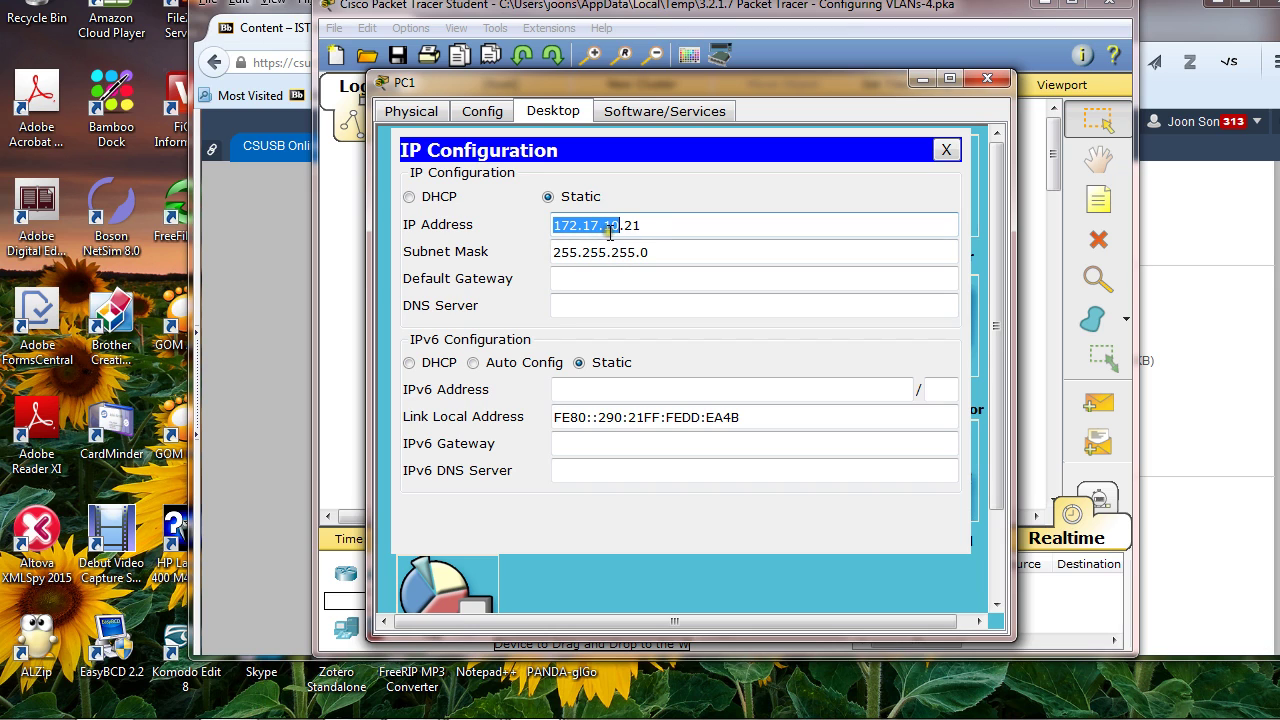
{"action": "left_click", "coordinate": [987, 78]}
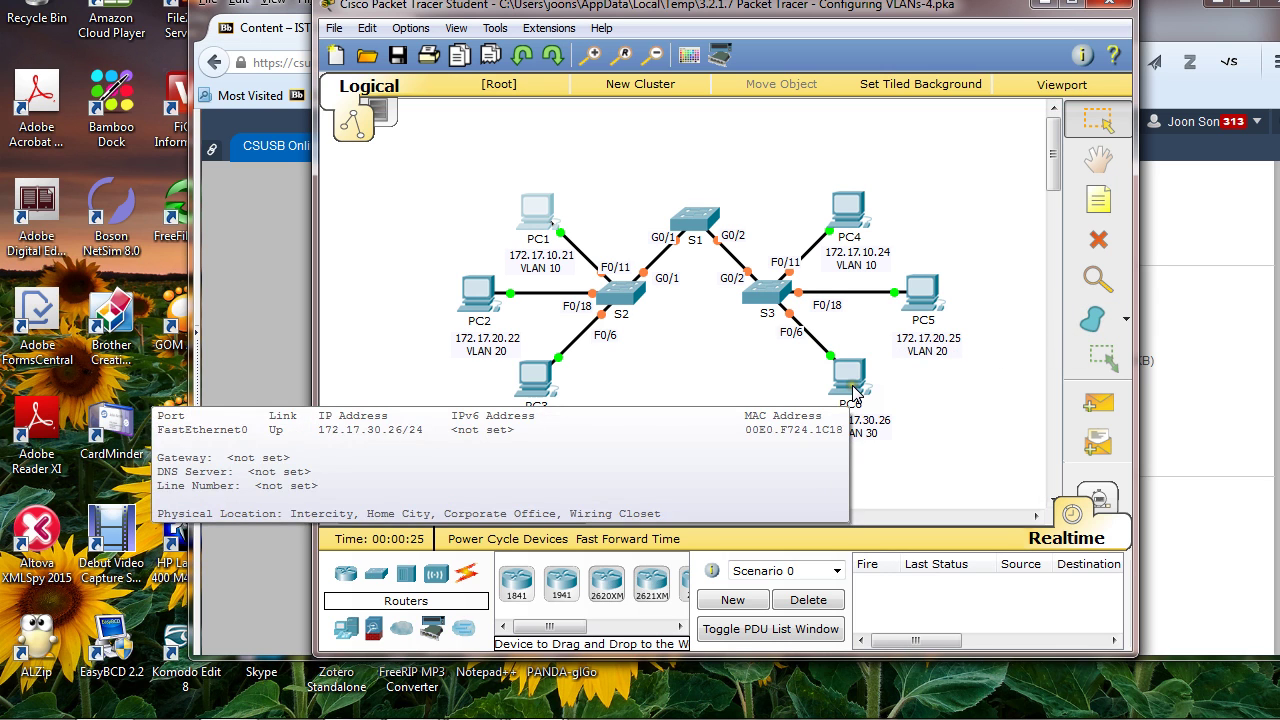
Step: Move and enlarge the PT Activity instructions window to show all six PCs
{"action": "left_click_drag", "start_coordinate": [675, 8], "coordinate": [1013, 8]}
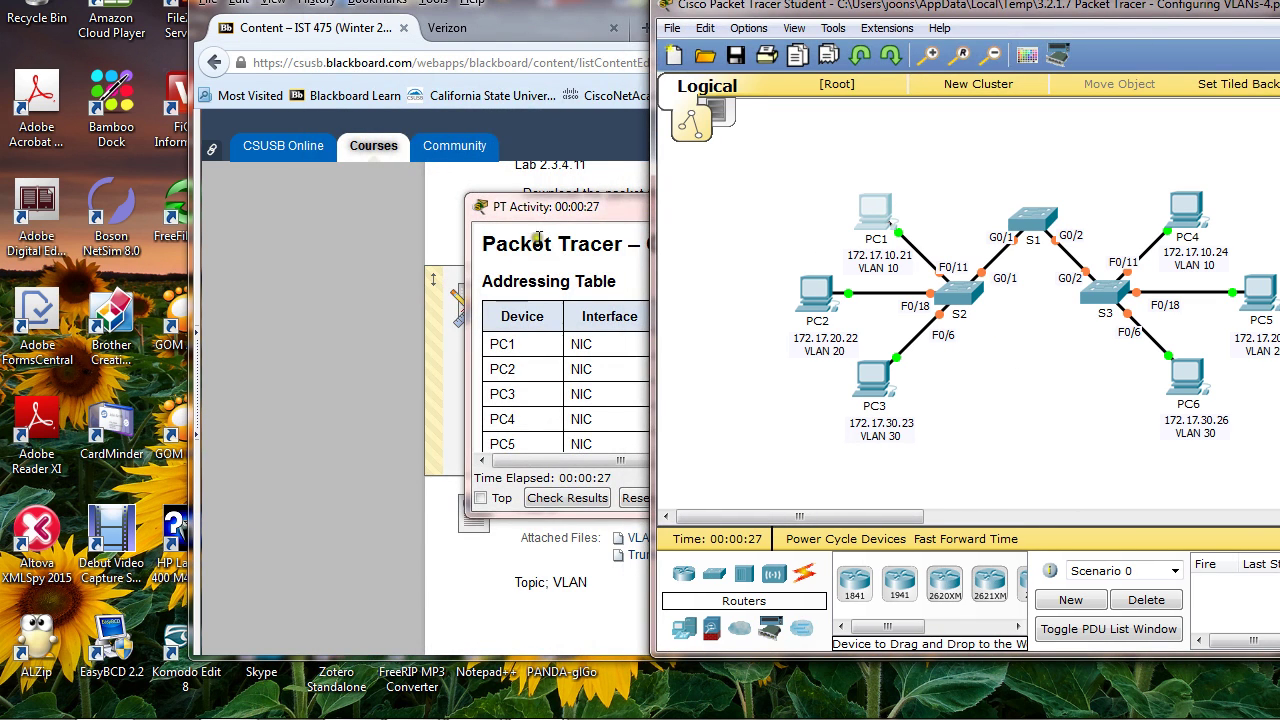
{"action": "left_click_drag", "start_coordinate": [545, 212], "coordinate": [140, 20]}
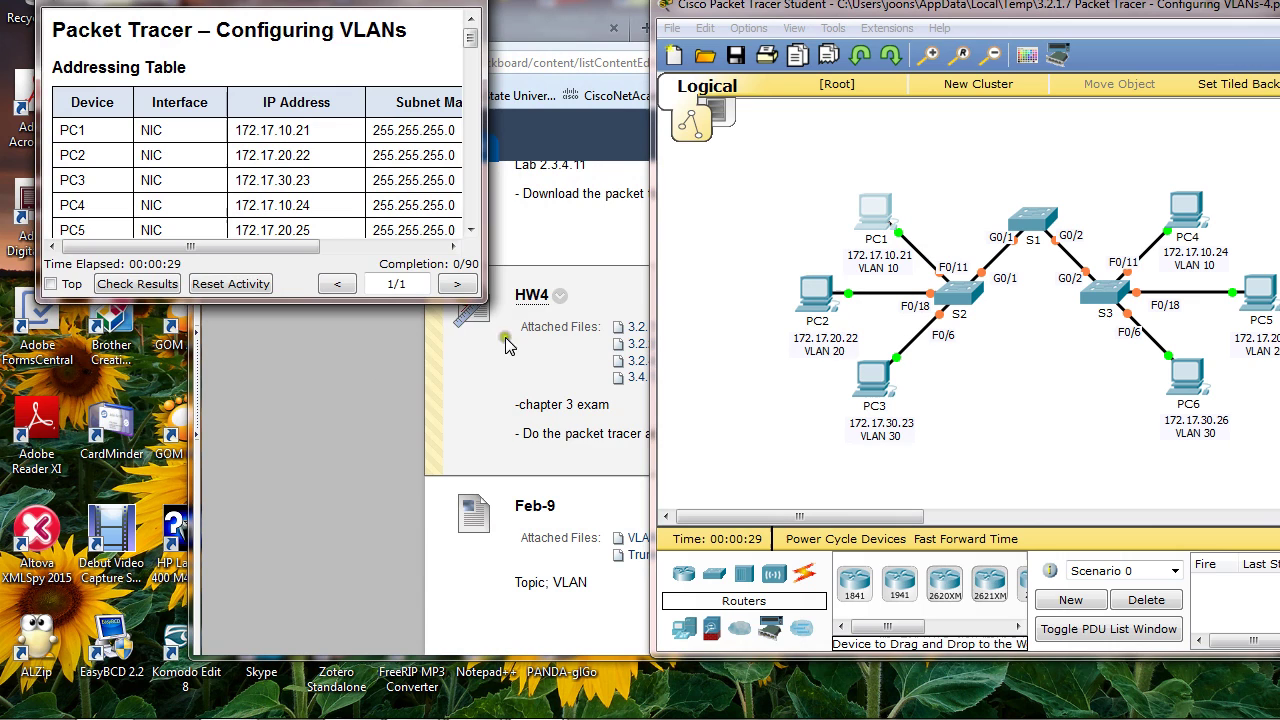
{"action": "left_click_drag", "start_coordinate": [484, 303], "coordinate": [540, 685]}
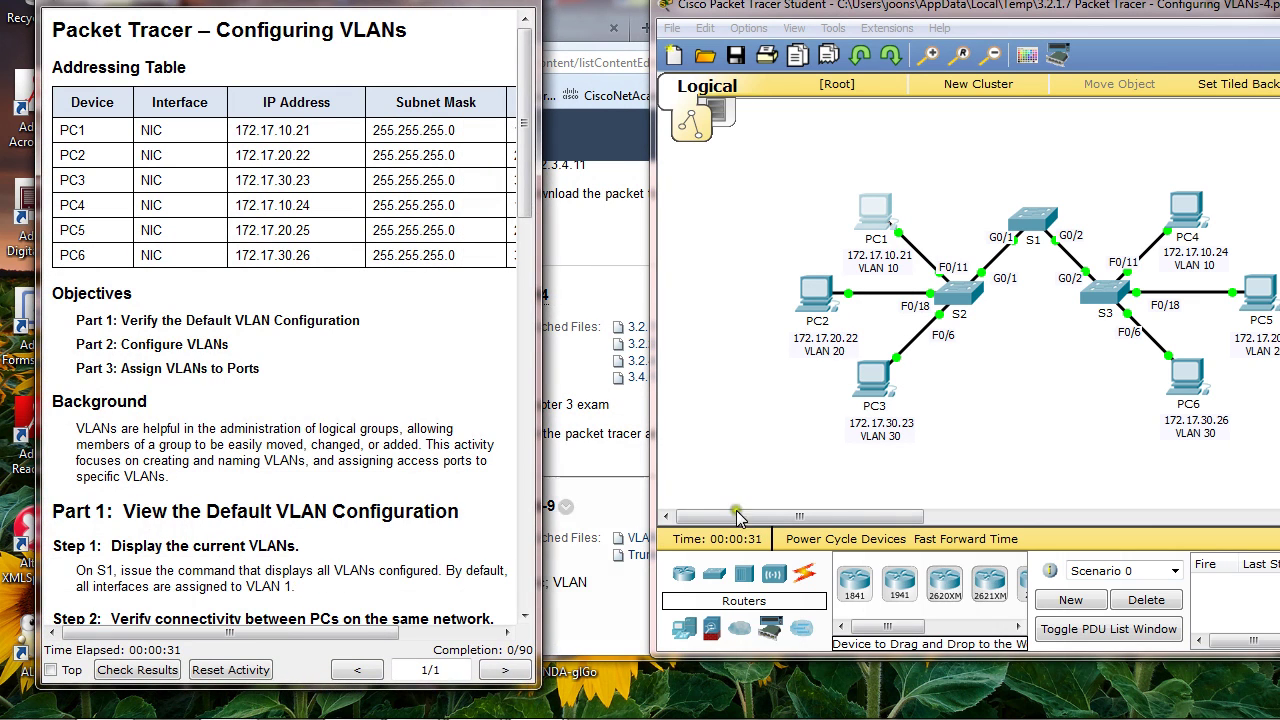
{"action": "left_click_drag", "start_coordinate": [887, 12], "coordinate": [772, 6]}
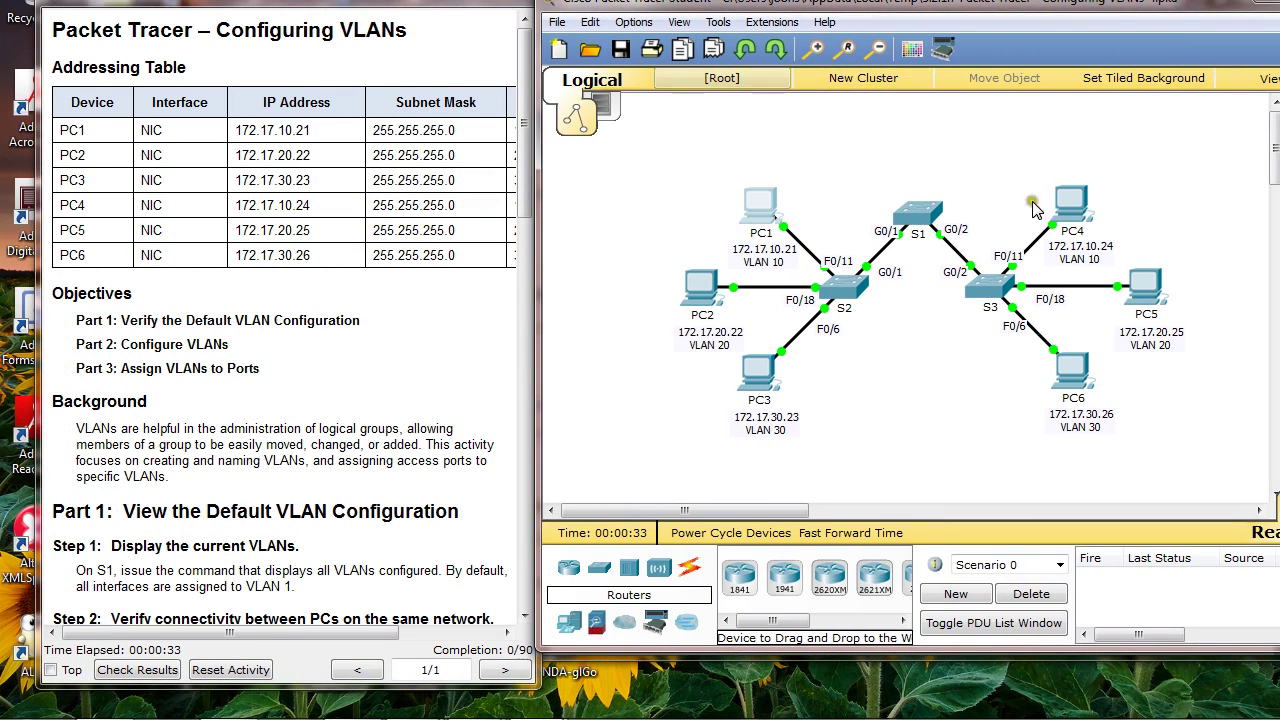
Step: From PC1's command prompt, ping PC4 at 172.17.10.24: 4 replies, 0% loss
{"action": "left_click", "coordinate": [757, 207]}
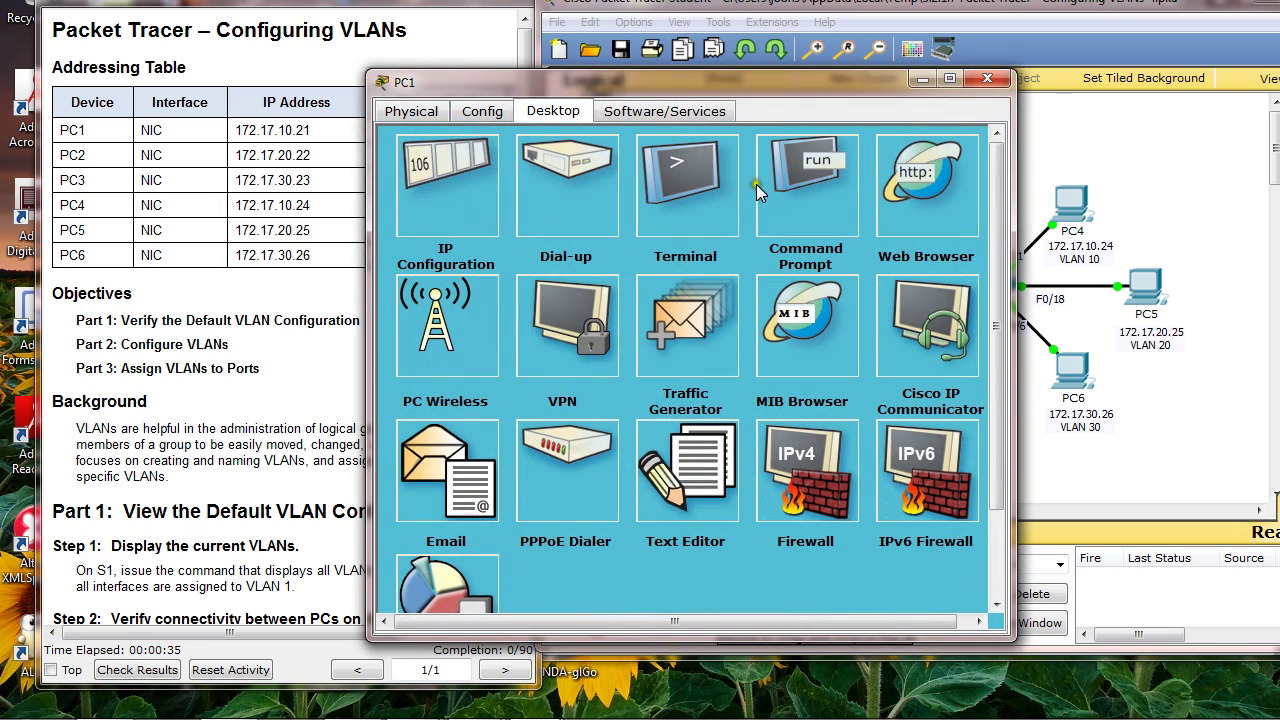
{"action": "left_click_drag", "start_coordinate": [869, 85], "coordinate": [564, 48]}
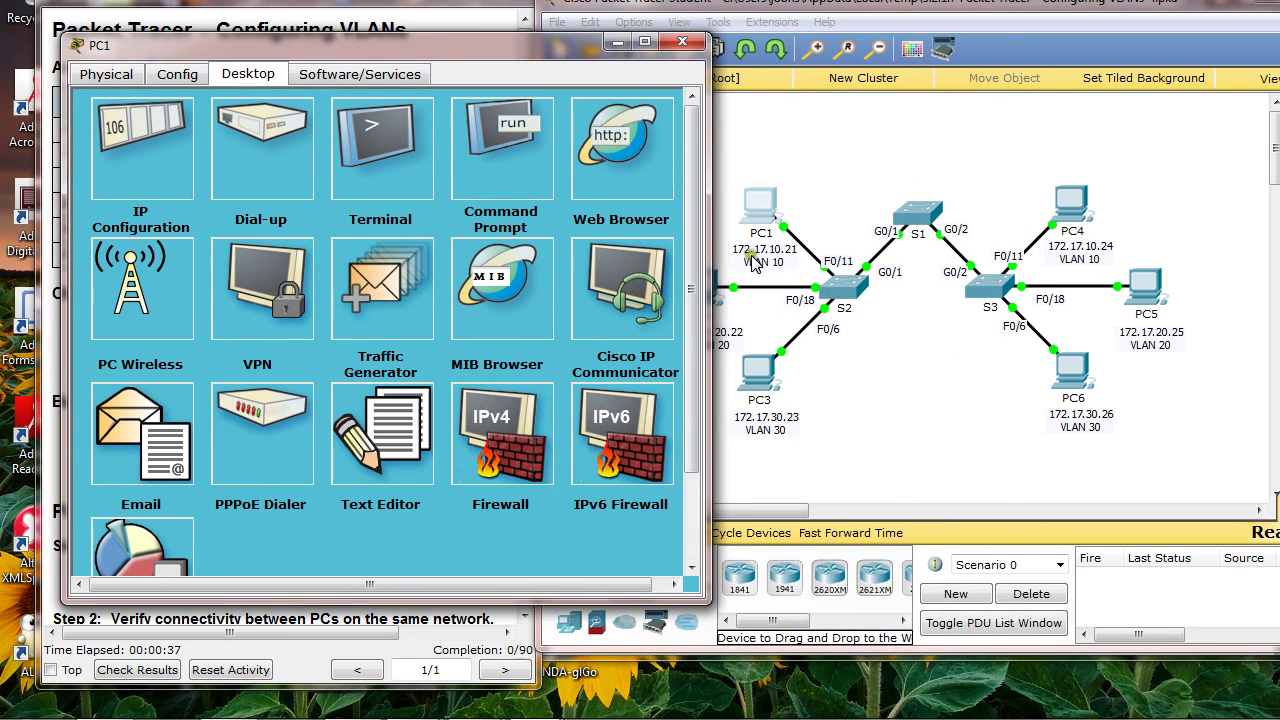
{"action": "left_click", "coordinate": [537, 175]}
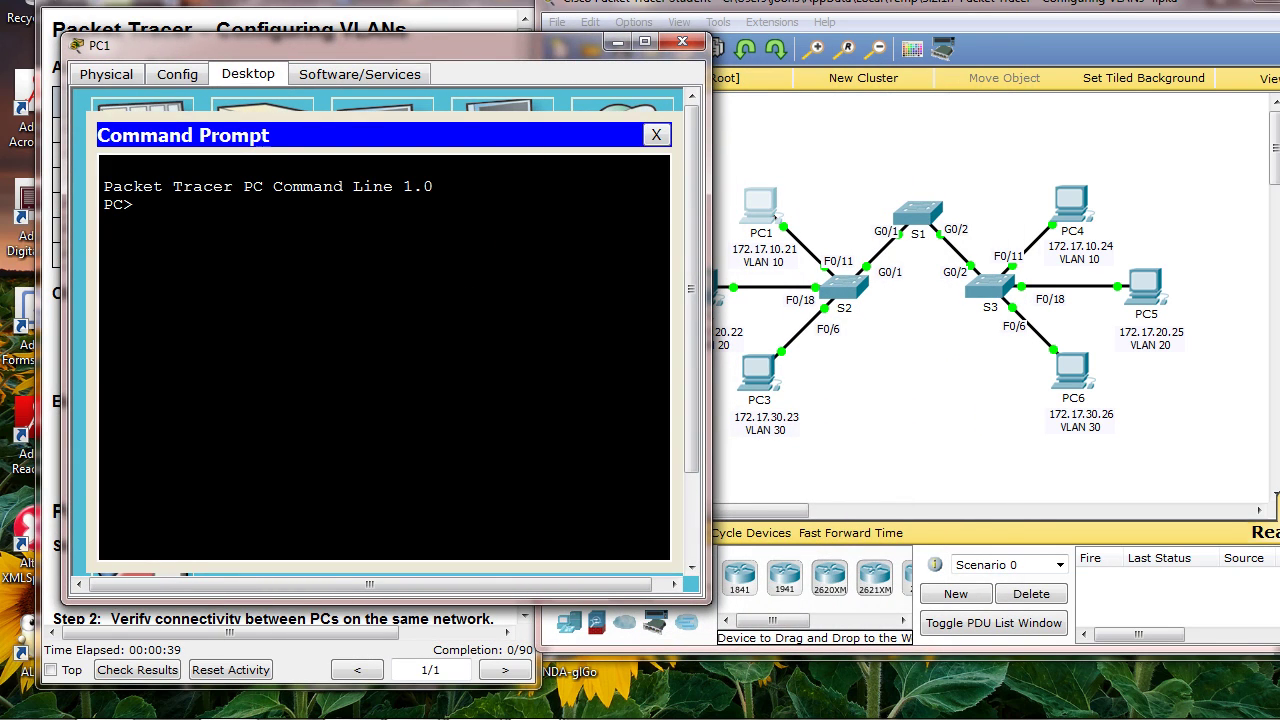
{"action": "type", "text": "ping"}
{"action": "type", "text": "172.17.10.24"}
{"action": "key", "text": "Return"}
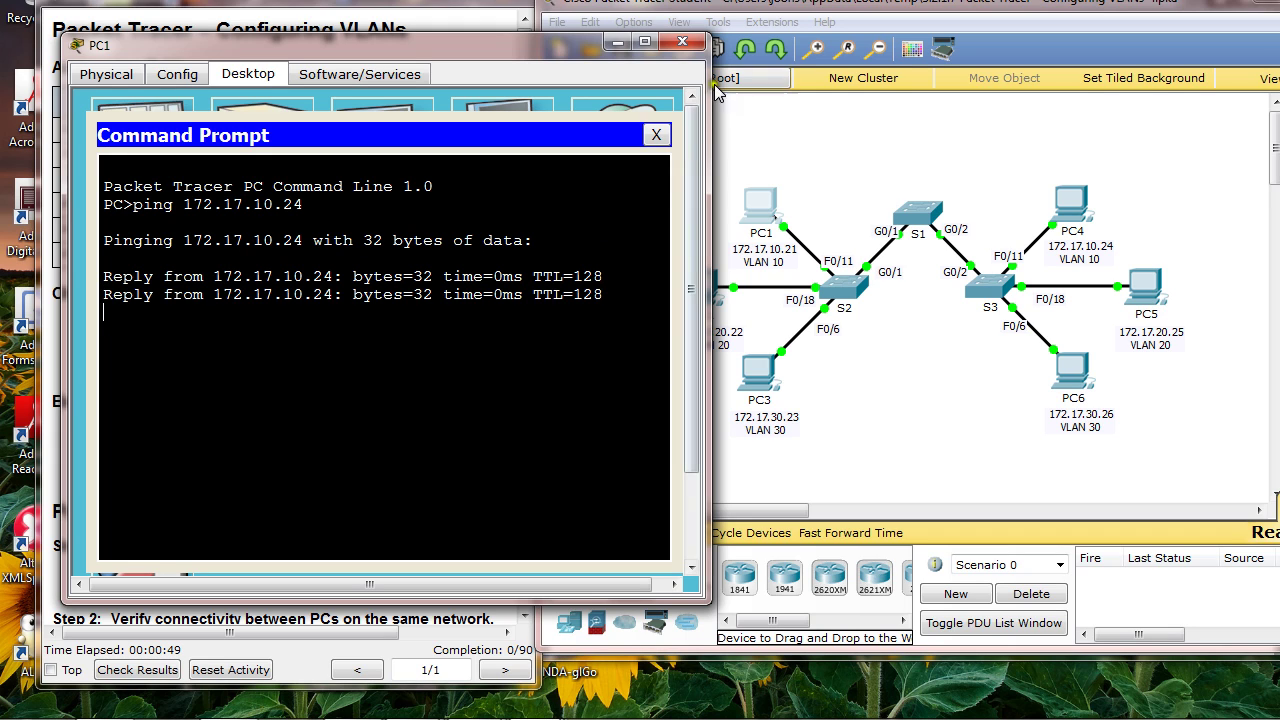
{"action": "left_click", "coordinate": [845, 8]}
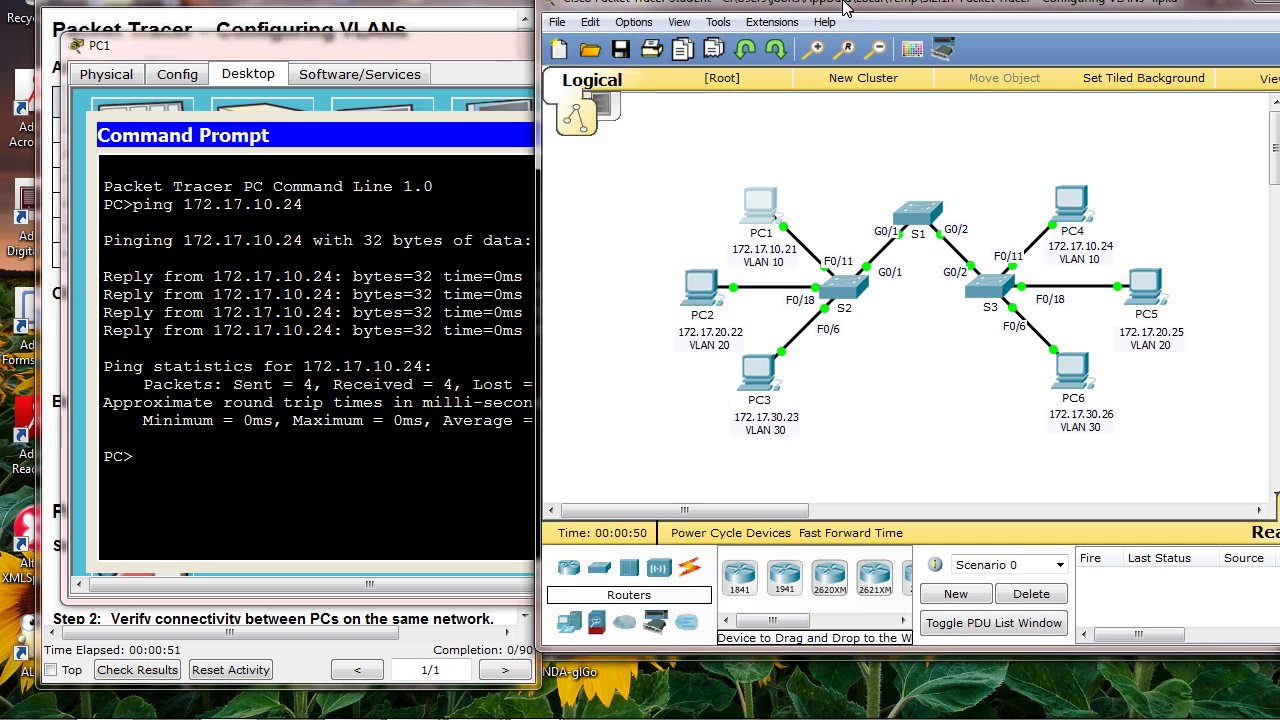
{"action": "left_click", "coordinate": [343, 47]}
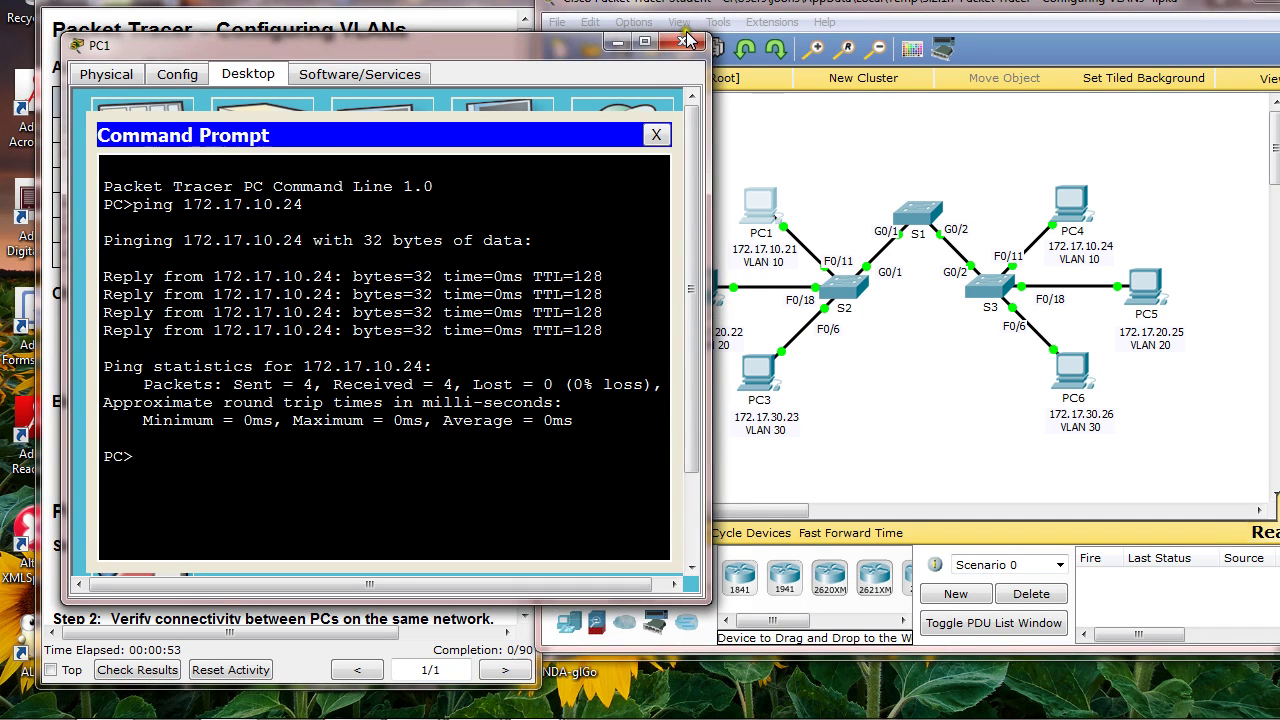
Step: Close PC1's window and scroll the instructions to Part 2: Configure VLANs and Part 3
{"action": "left_click", "coordinate": [682, 41]}
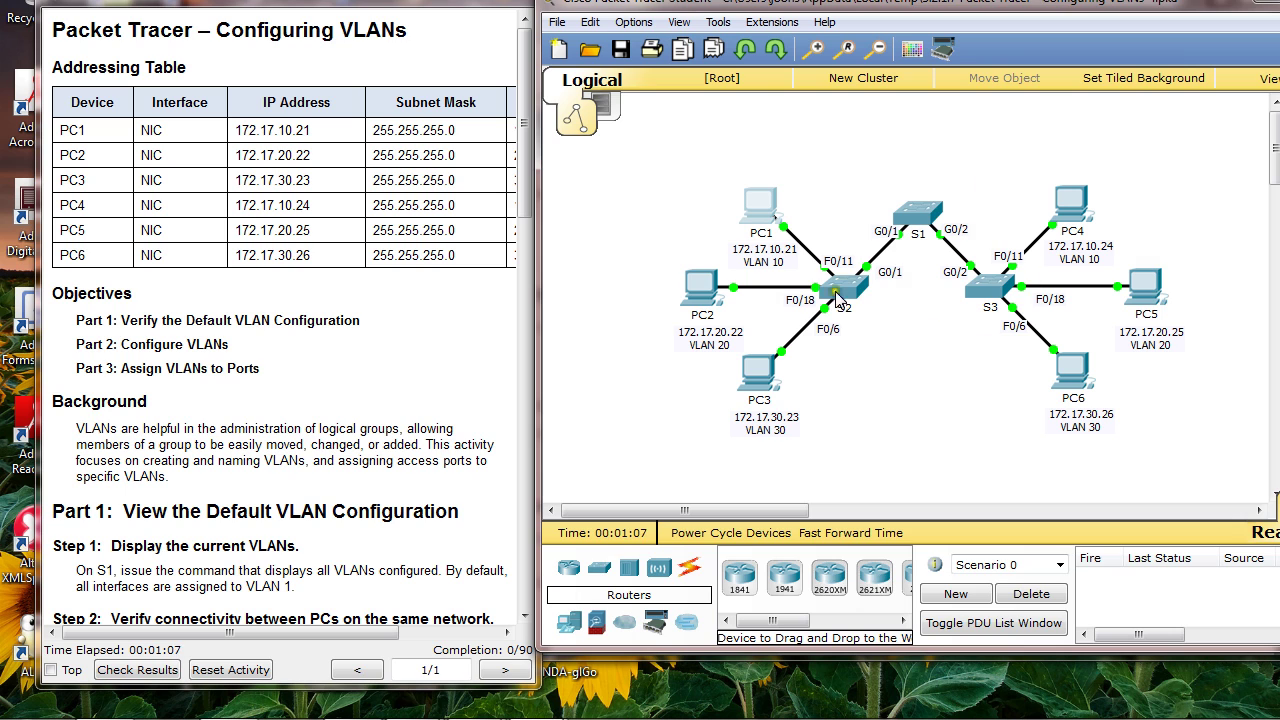
{"action": "left_click", "coordinate": [416, 335]}
{"action": "scroll", "coordinate": [416, 335], "scroll_direction": "down", "scroll_amount": 2}
{"action": "scroll", "coordinate": [416, 335], "scroll_direction": "down", "scroll_amount": 1}
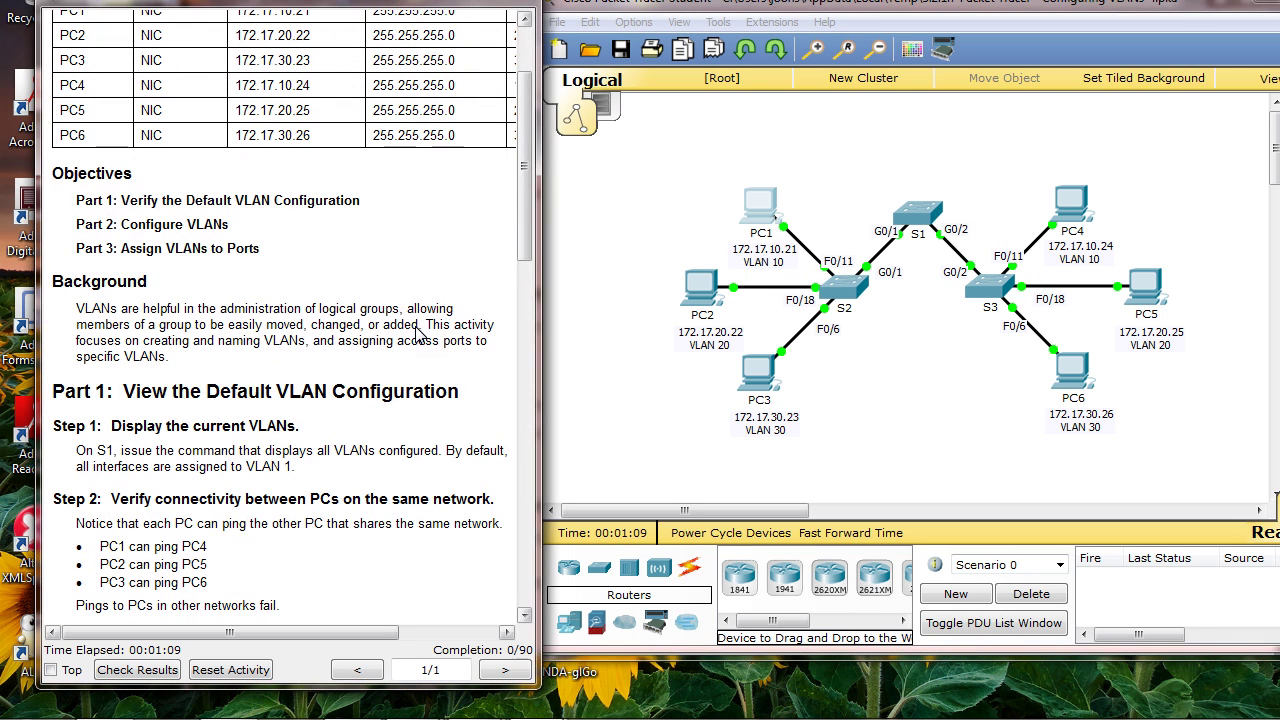
{"action": "scroll", "coordinate": [120, 335], "scroll_direction": "down", "scroll_amount": 2}
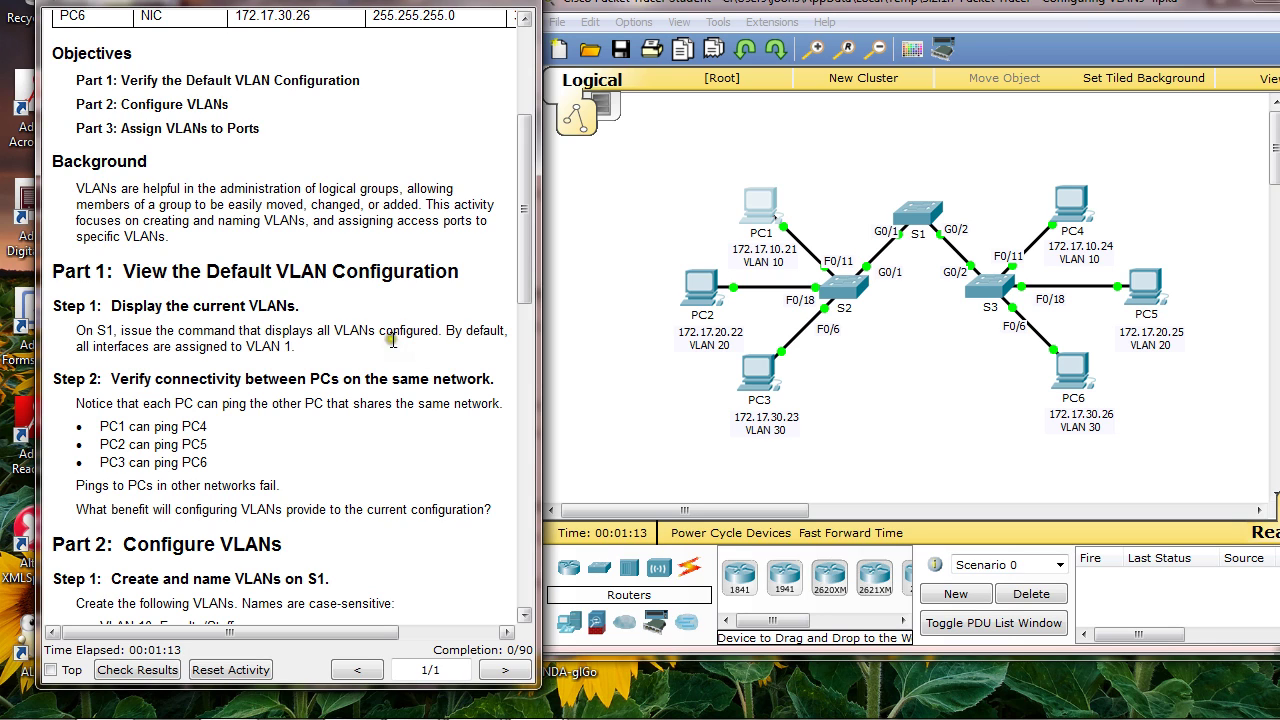
{"action": "scroll", "coordinate": [248, 341], "scroll_direction": "up", "scroll_amount": 3}
{"action": "scroll", "coordinate": [248, 341], "scroll_direction": "down", "scroll_amount": 4}
{"action": "scroll", "coordinate": [250, 340], "scroll_direction": "down", "scroll_amount": 2}
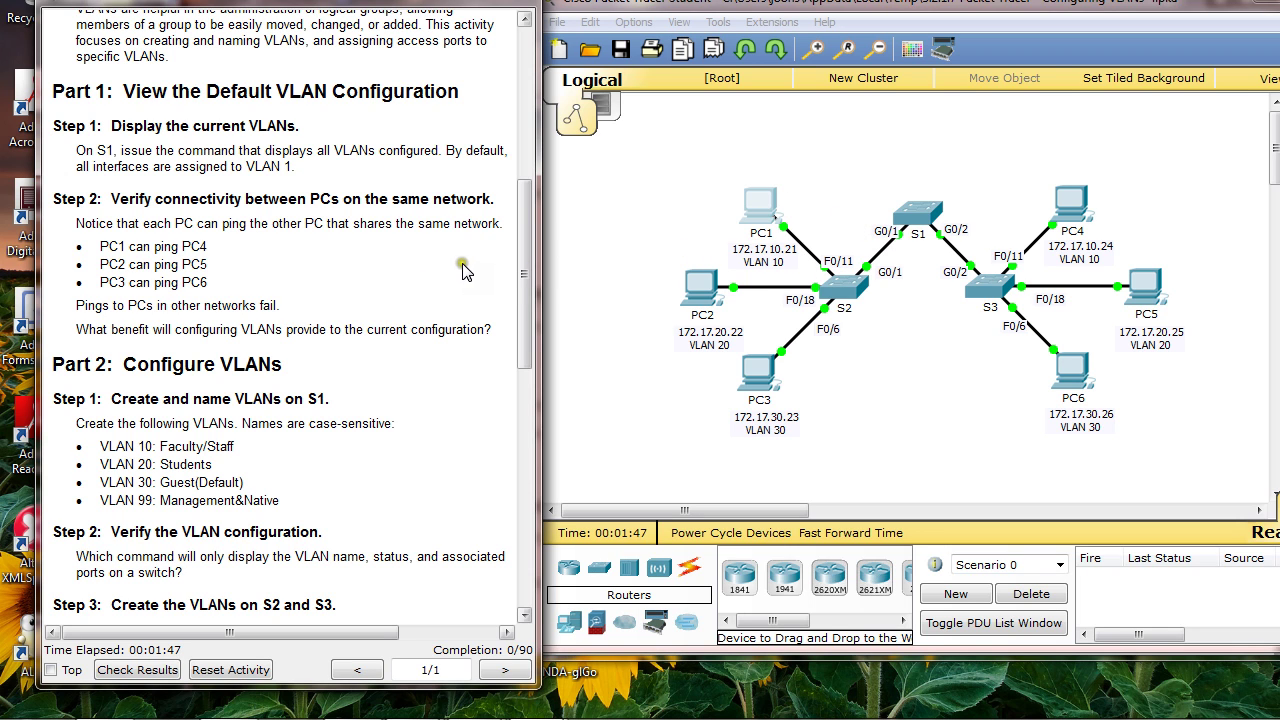
{"action": "scroll", "coordinate": [465, 268], "scroll_direction": "down", "scroll_amount": 3}
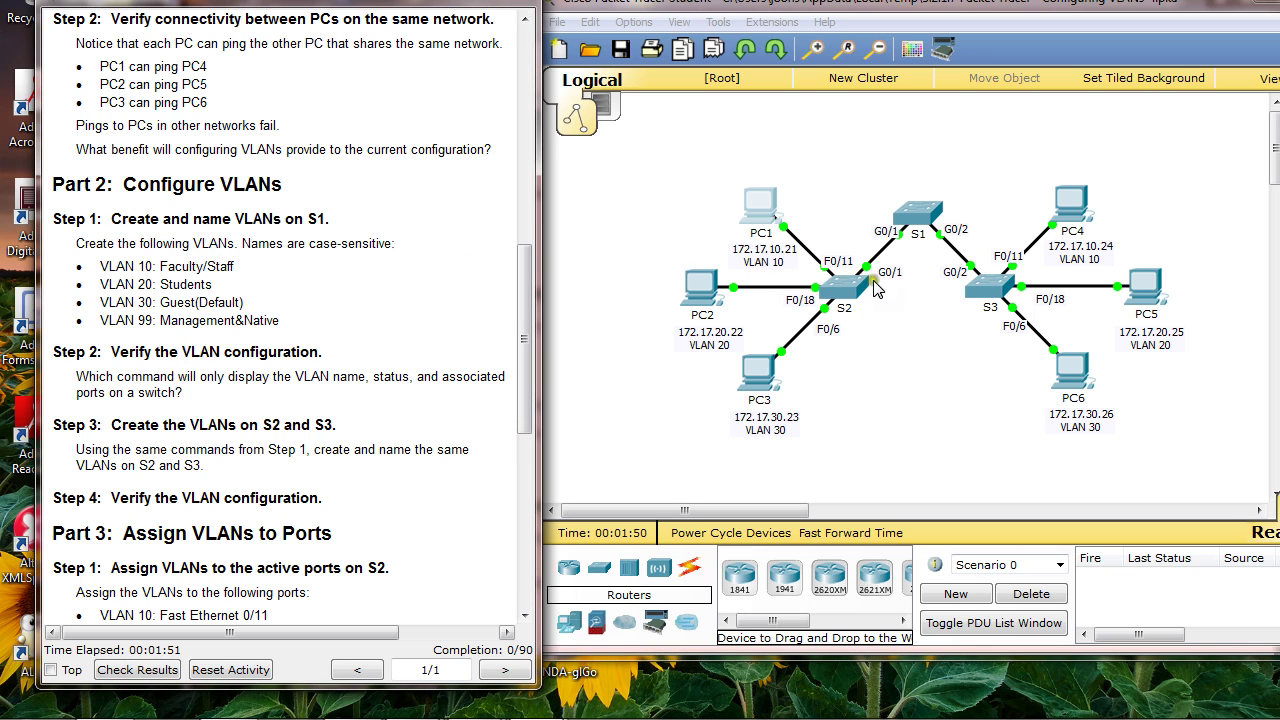
Step: On S1's CLI, enter privileged and global configuration mode with en and config t
{"action": "left_click", "coordinate": [927, 220]}
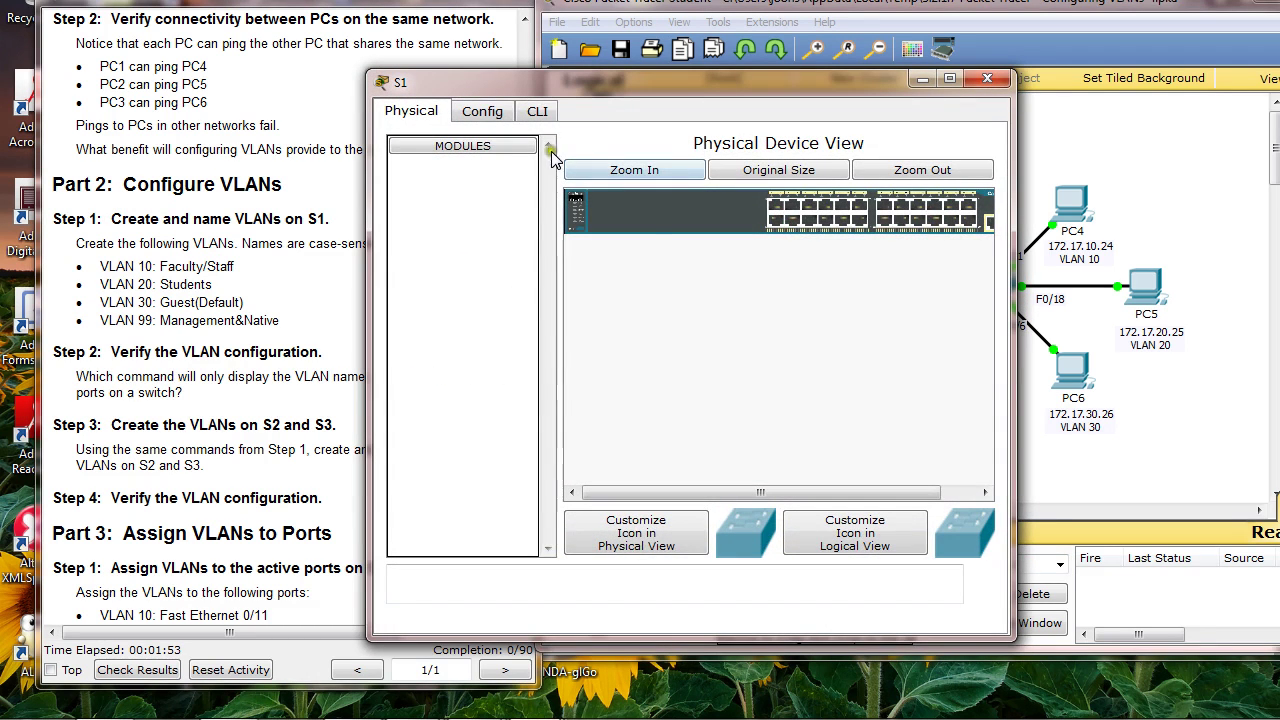
{"action": "left_click", "coordinate": [537, 110]}
{"action": "left_click_drag", "start_coordinate": [1015, 303], "coordinate": [1279, 303]}
{"action": "key", "text": "Return"}
{"action": "key", "text": "Return"}
{"action": "key", "text": "Return"}
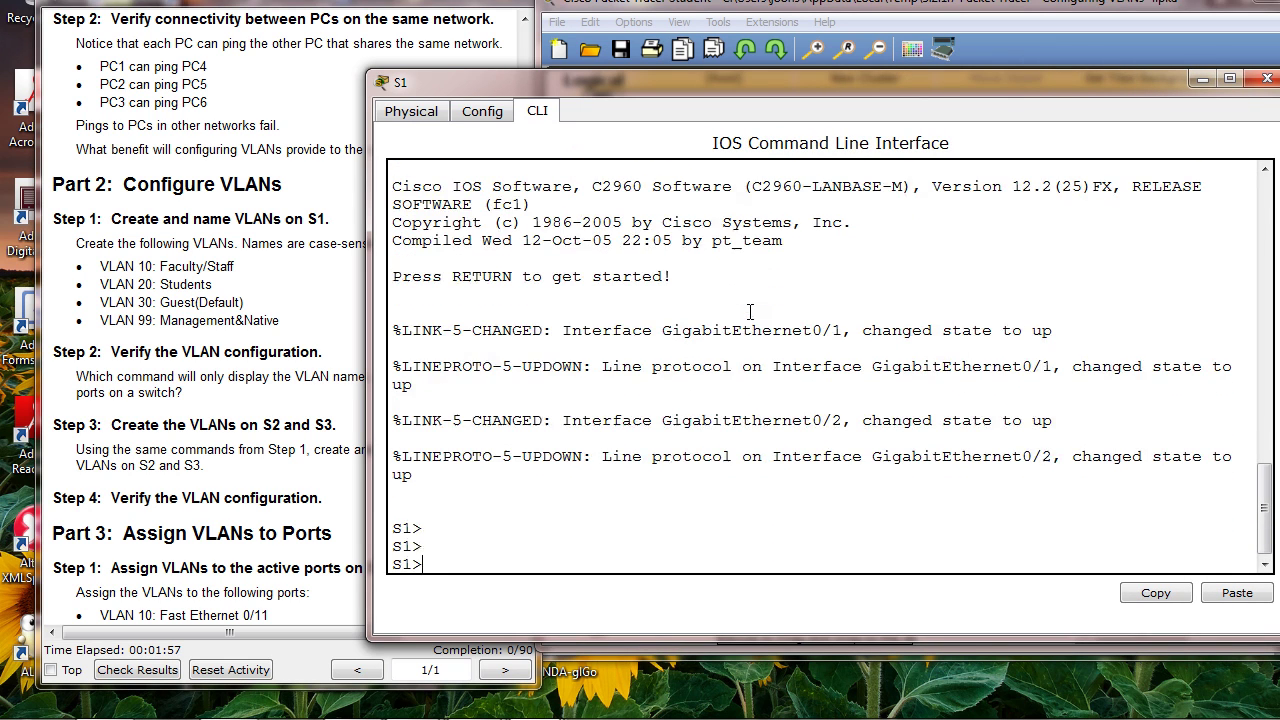
{"action": "type", "text": "en"}
{"action": "key", "text": "Return"}
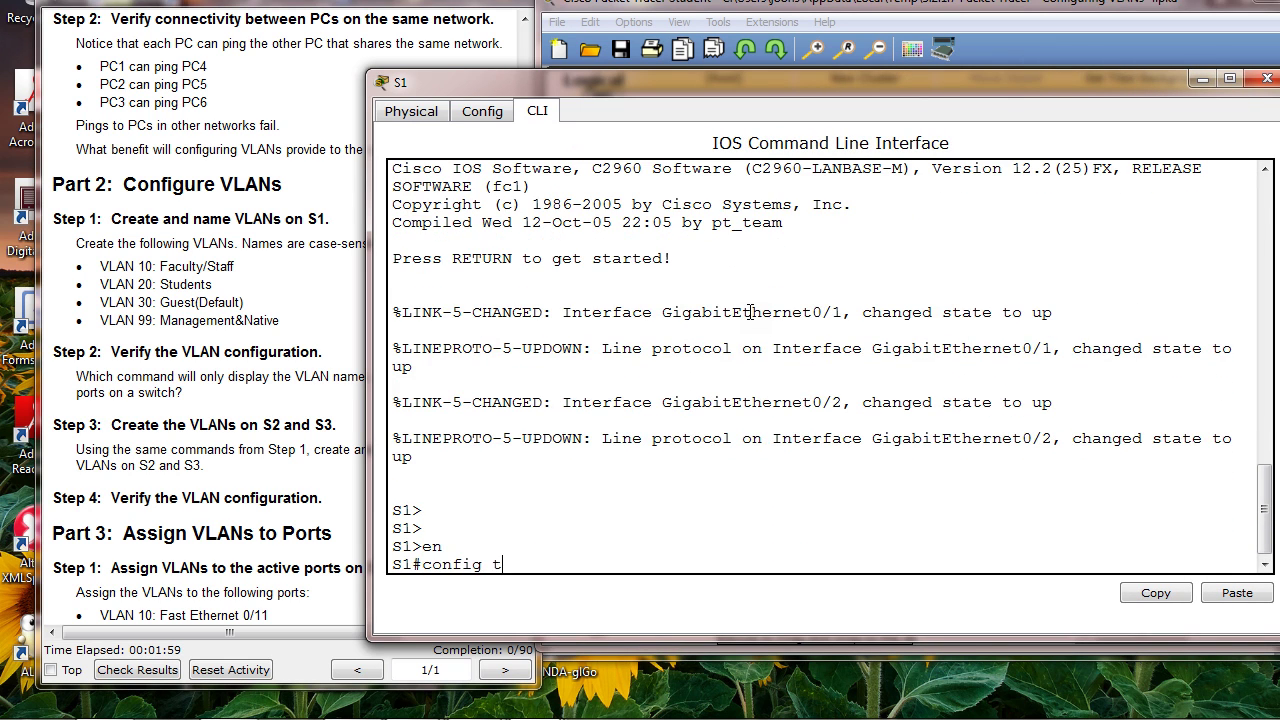
{"action": "type", "text": "config t"}
{"action": "key", "text": "Return"}
{"action": "key", "text": "Return"}
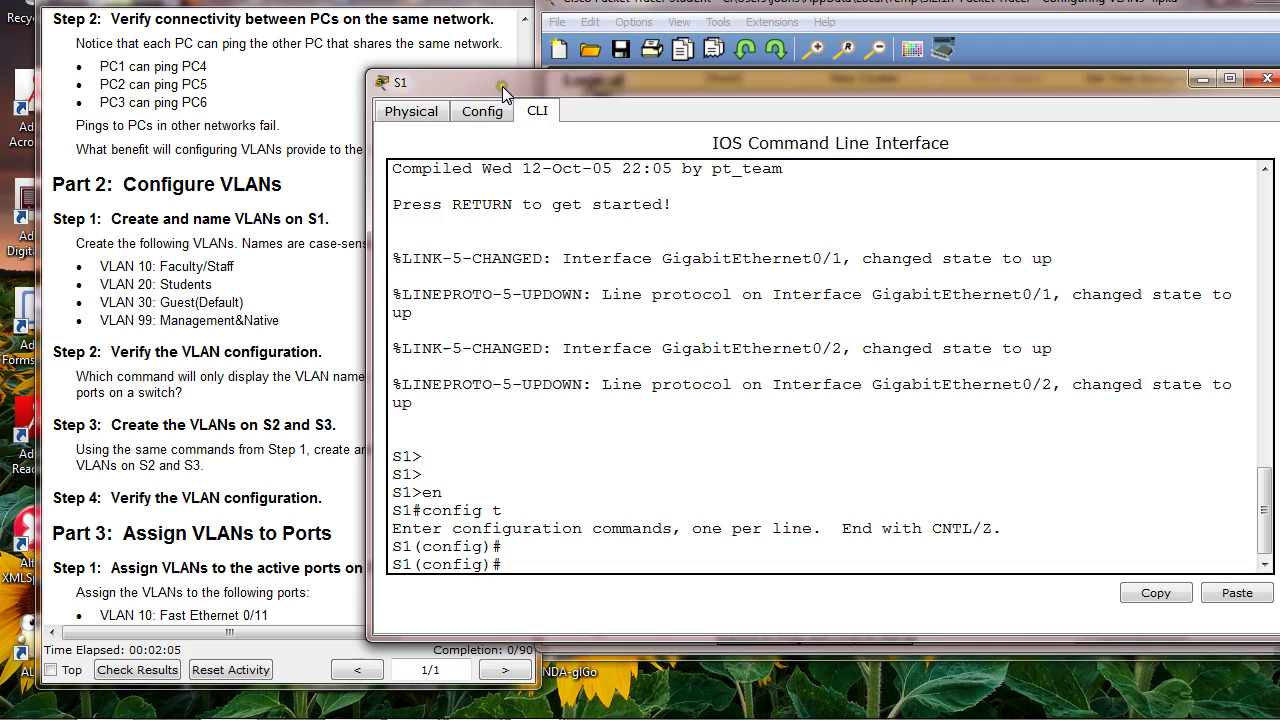
Step: Create VLAN 10 on S1 named Faculty/Staff, checking the name against the instructions
{"action": "left_click_drag", "start_coordinate": [503, 86], "coordinate": [599, 41]}
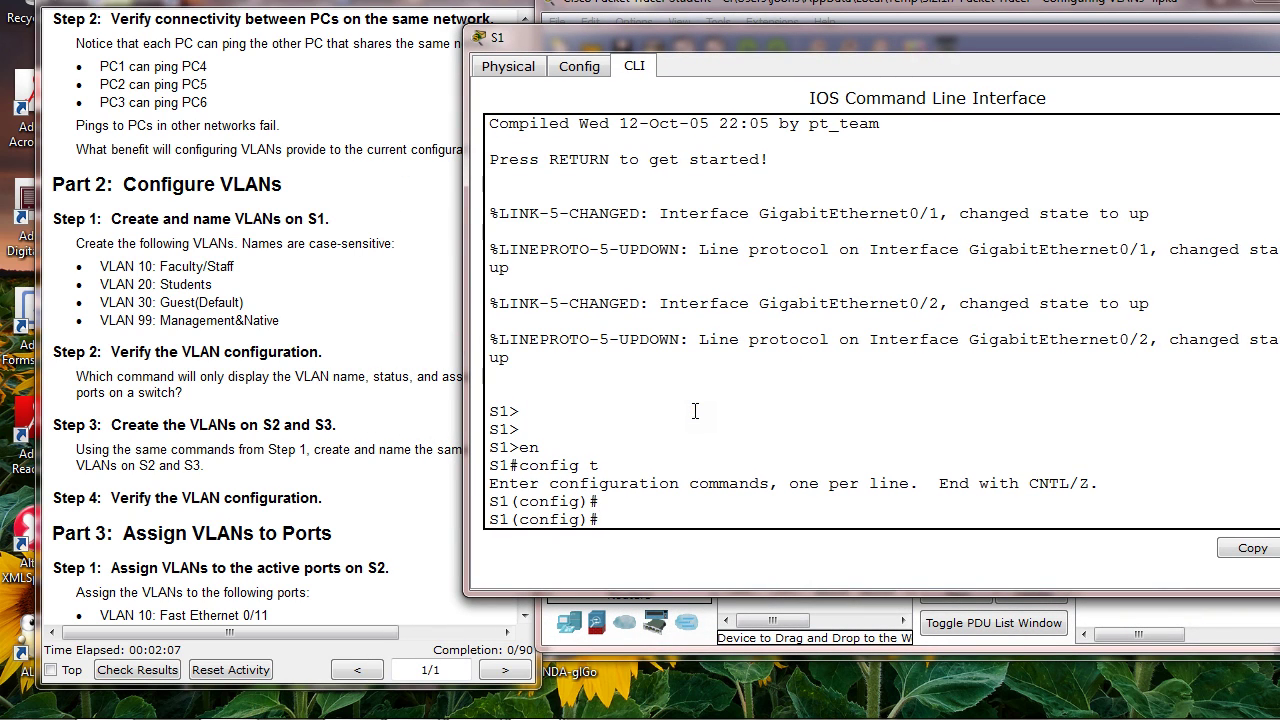
{"action": "type", "text": "0"}
{"action": "key", "text": "Return"}
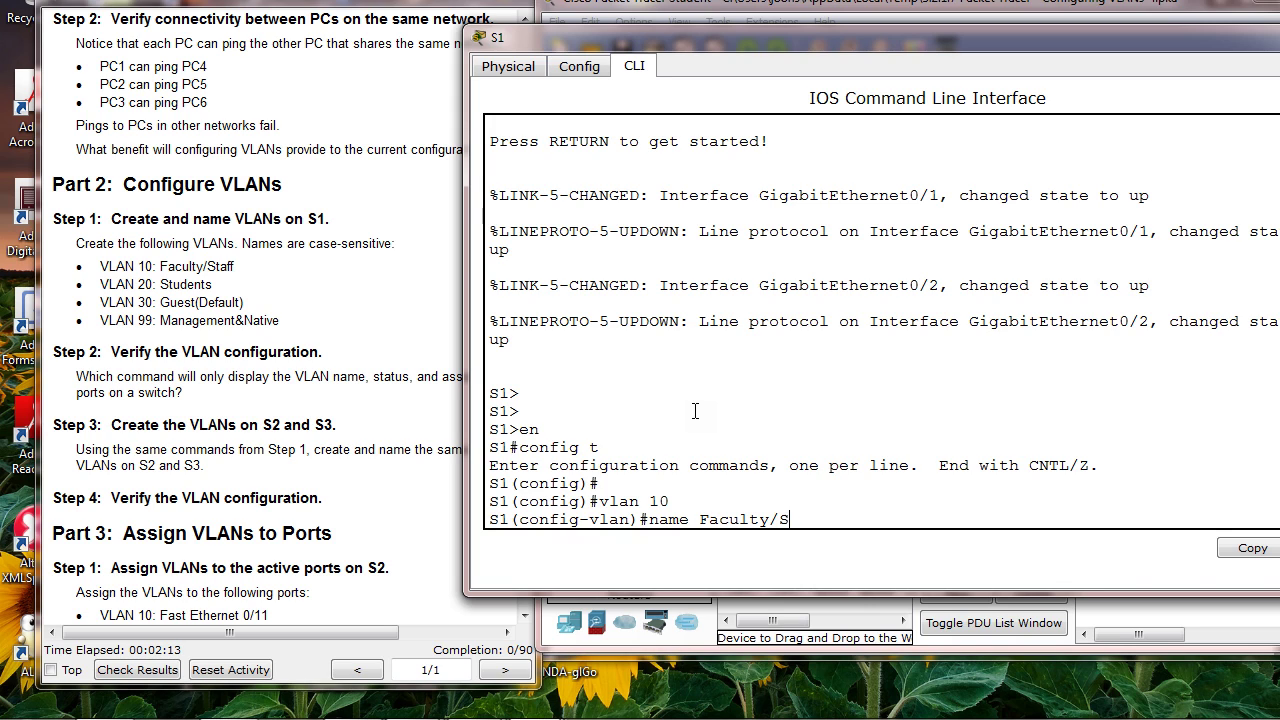
{"action": "type", "text": "name Faculty/Staff"}
{"action": "key", "text": "Return"}
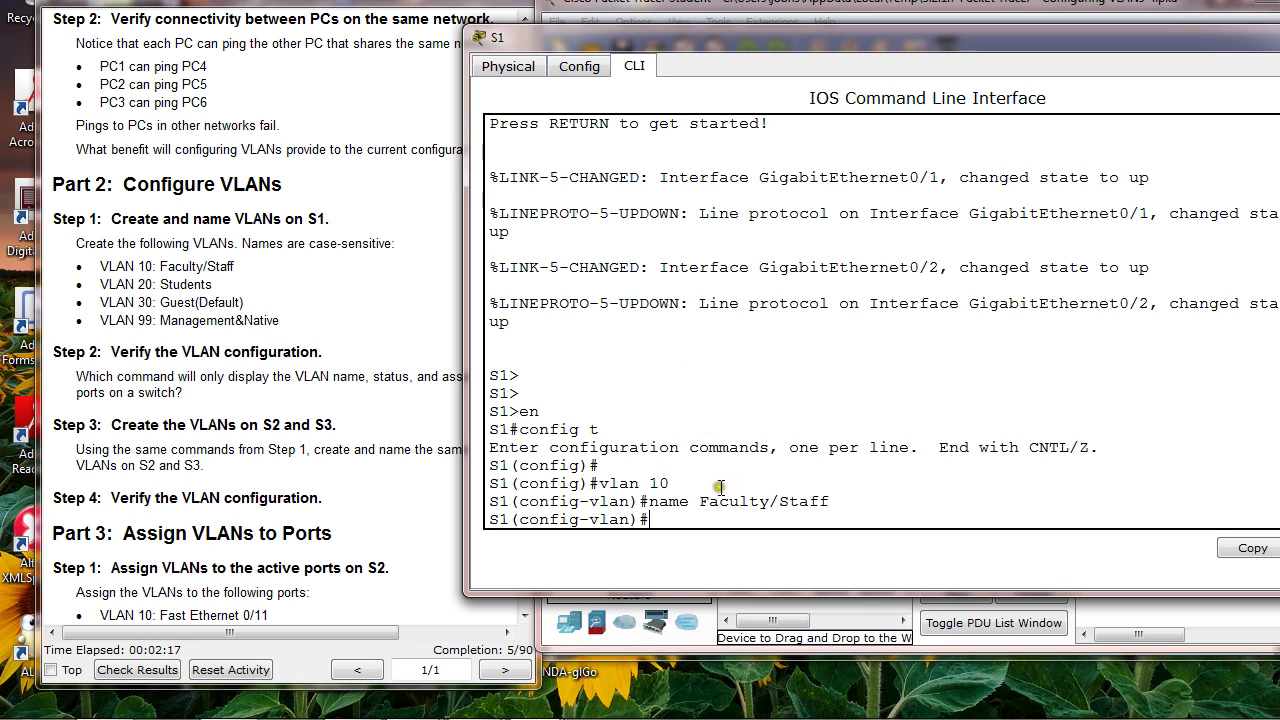
{"action": "left_click_drag", "start_coordinate": [699, 501], "coordinate": [830, 501]}
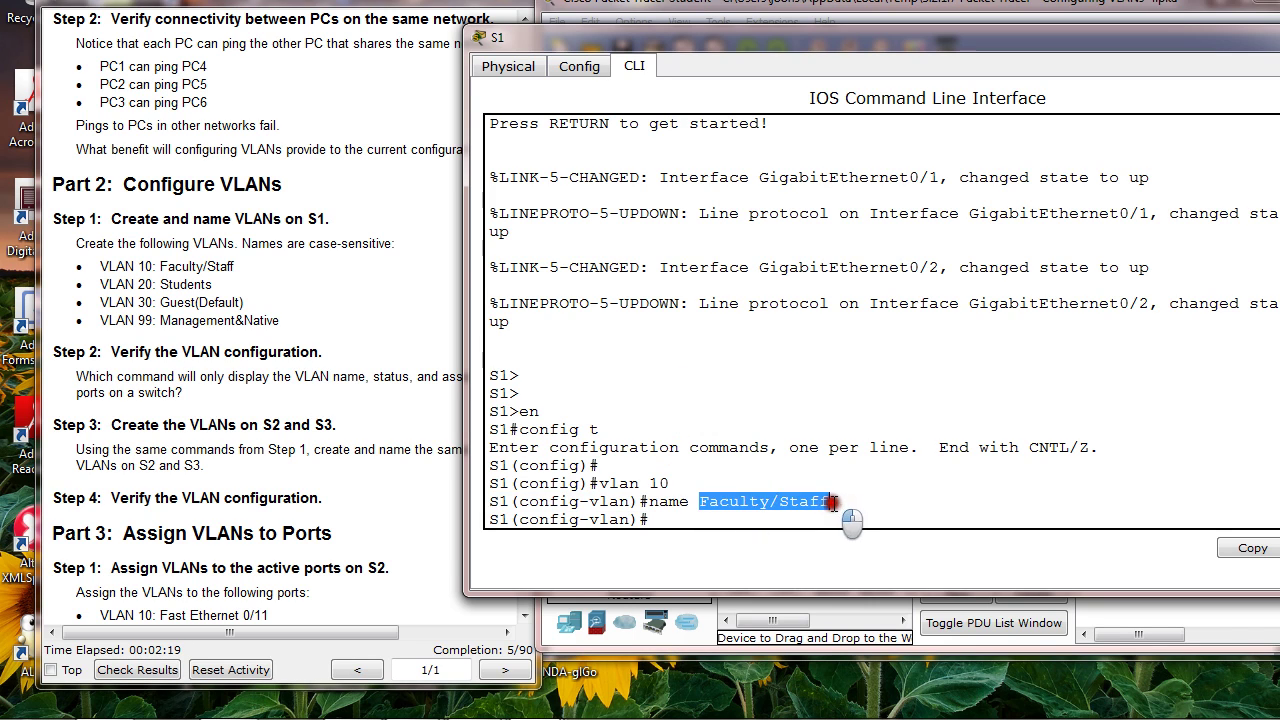
{"action": "left_click", "coordinate": [729, 502]}
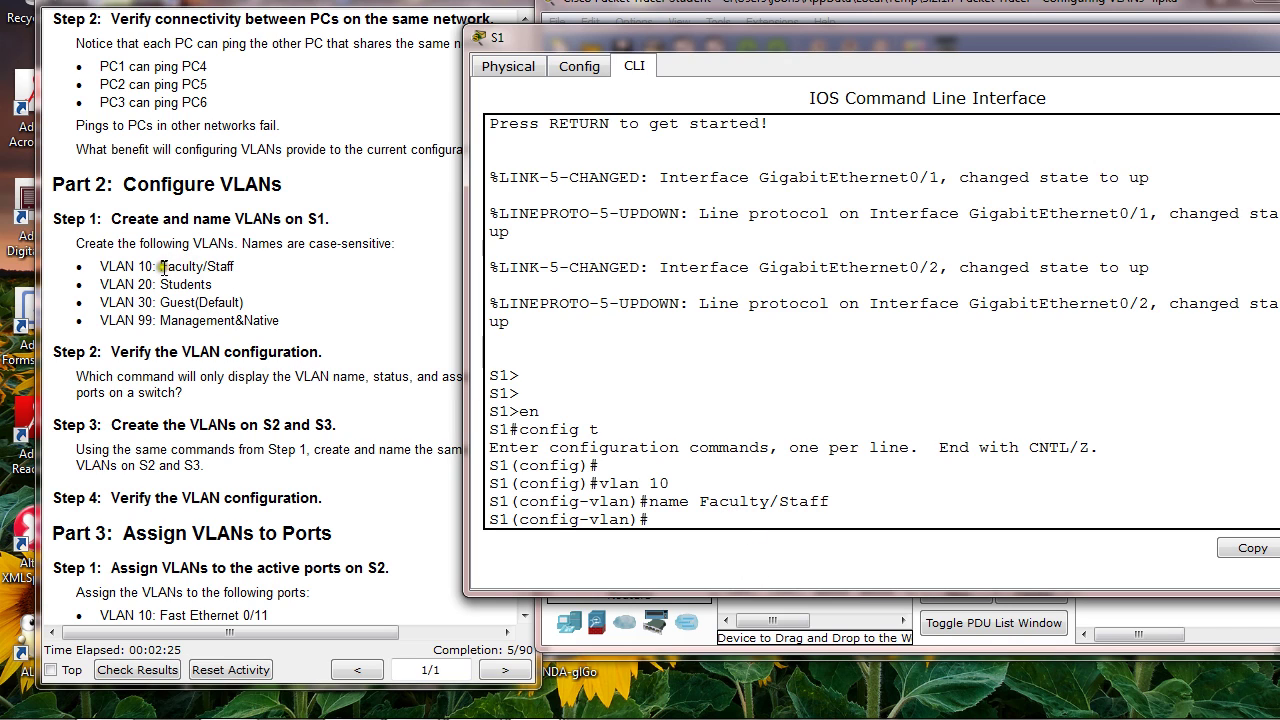
{"action": "left_click_drag", "start_coordinate": [160, 266], "coordinate": [289, 327]}
{"action": "left_click", "coordinate": [286, 320]}
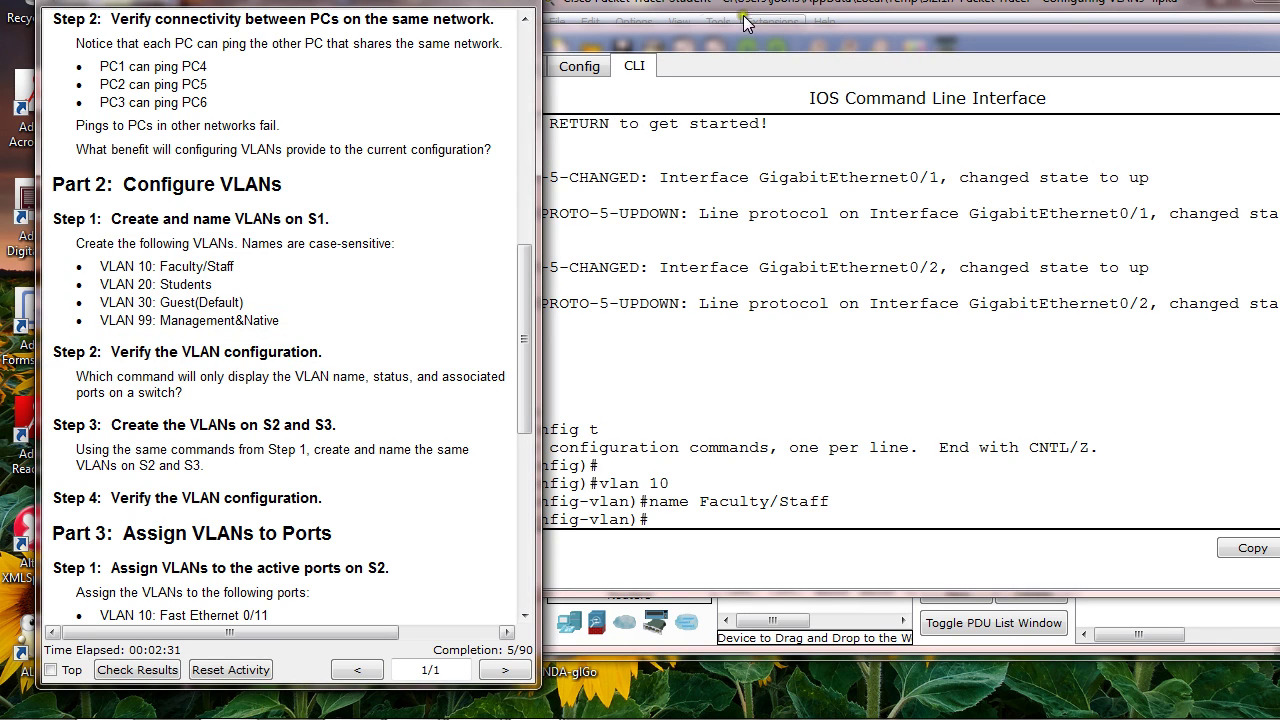
{"action": "left_click_drag", "start_coordinate": [730, 41], "coordinate": [746, 36]}
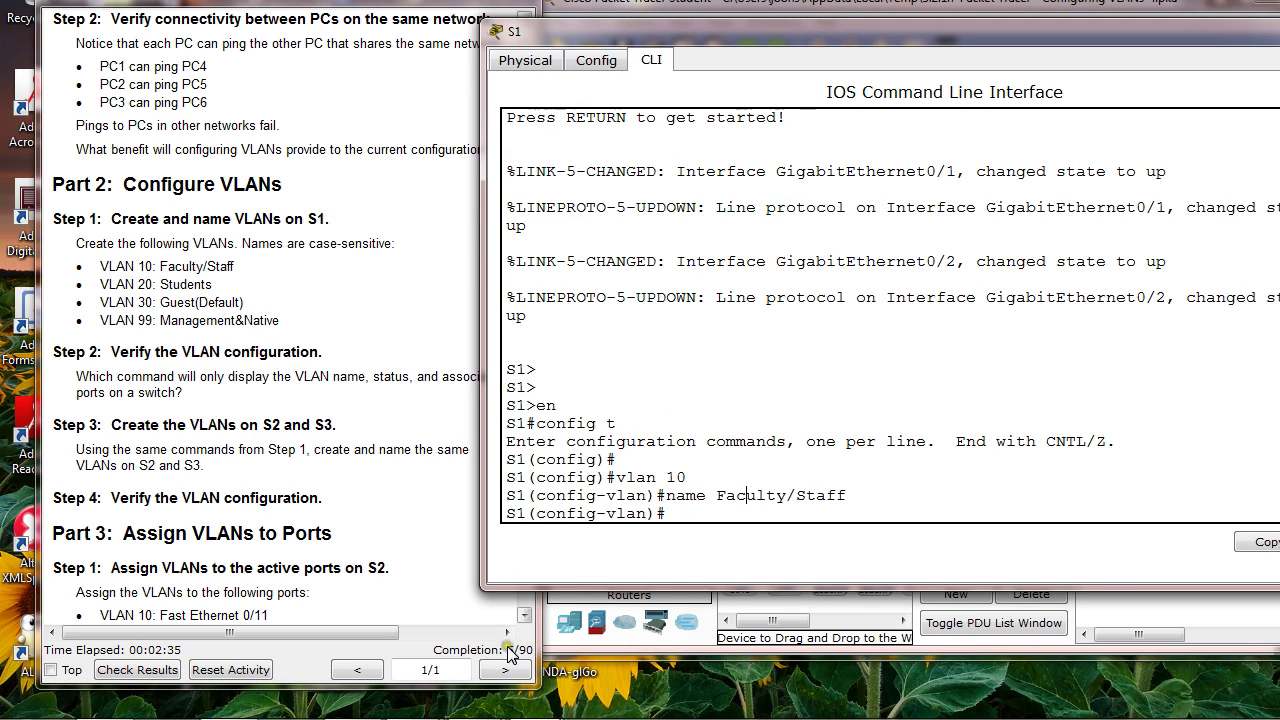
Step: Add VLAN 20 Students, VLAN 30 Guest(Default) and VLAN 99 Management&Native on S1
{"action": "key", "text": "Return"}
{"action": "key", "text": "Return"}
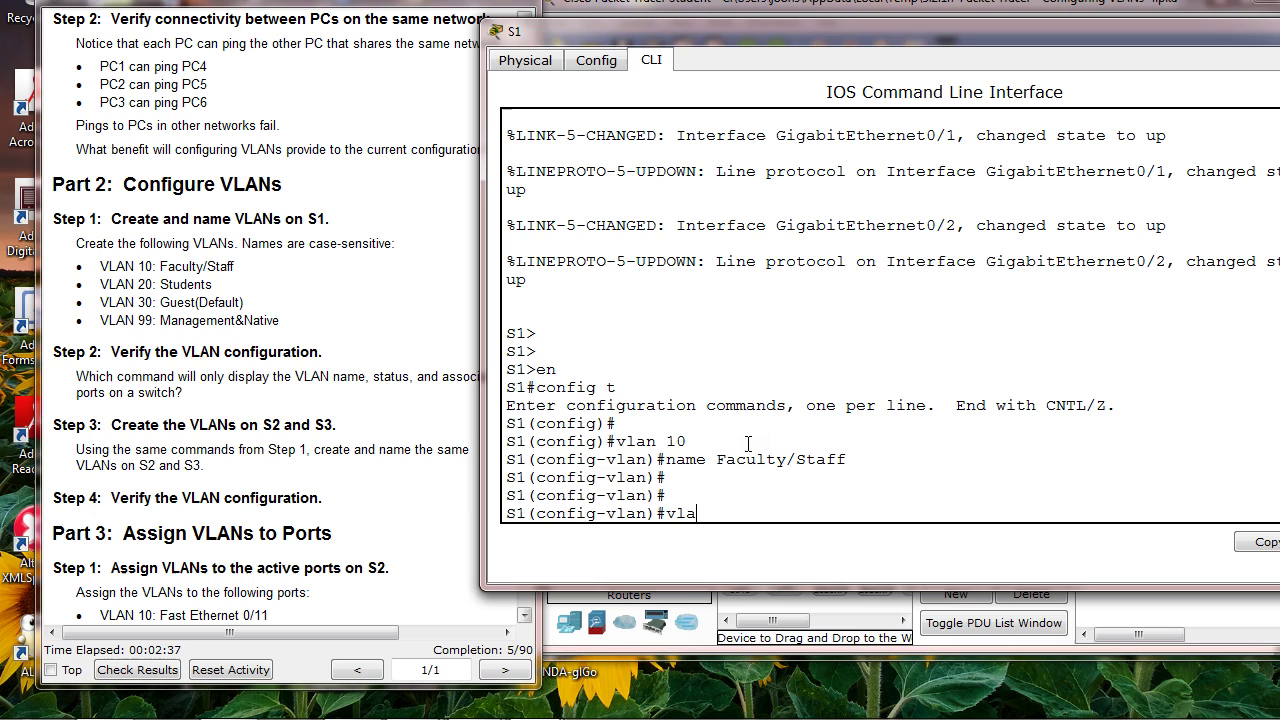
{"action": "key", "text": "Return"}
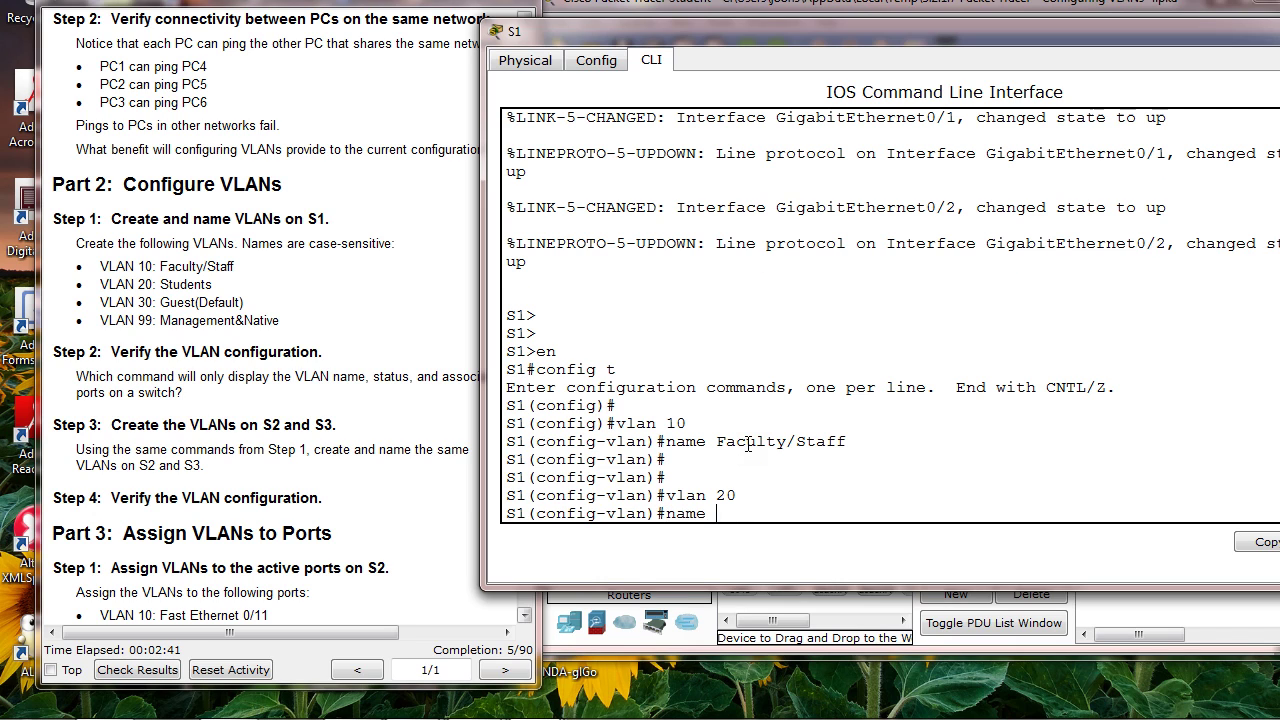
{"action": "key", "text": "Return"}
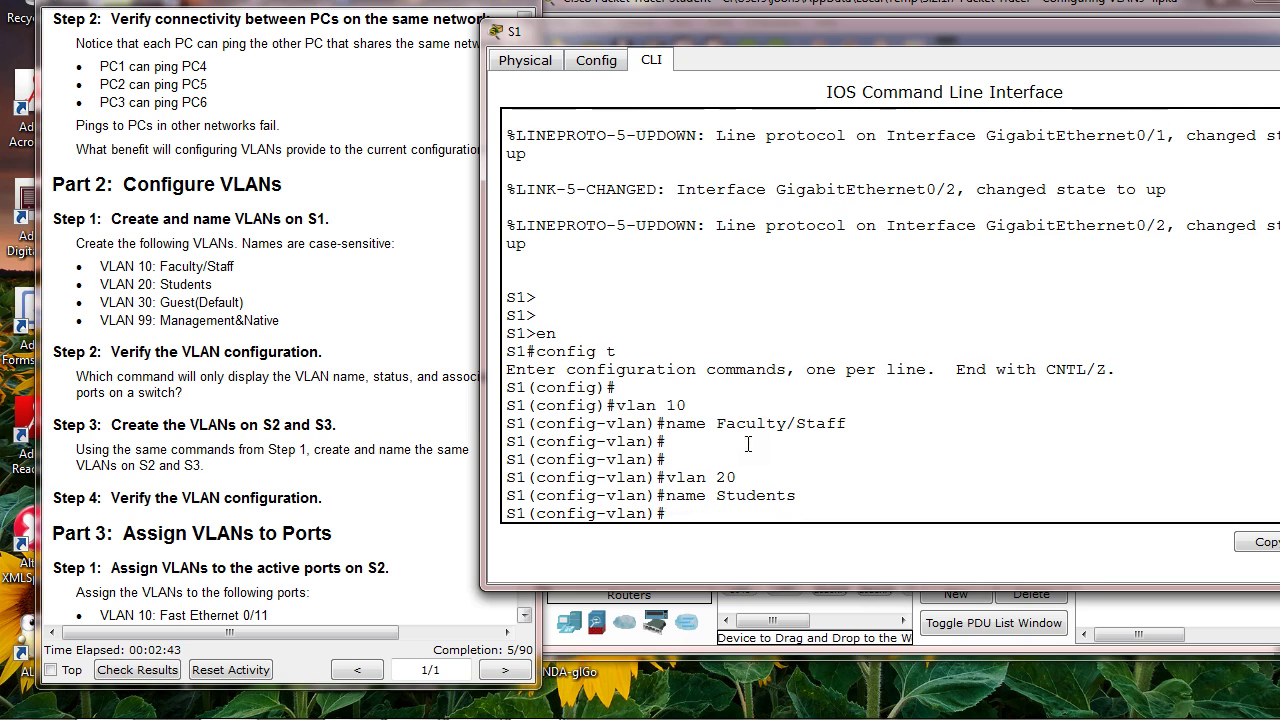
{"action": "key", "text": "Return"}
{"action": "key", "text": "Return"}
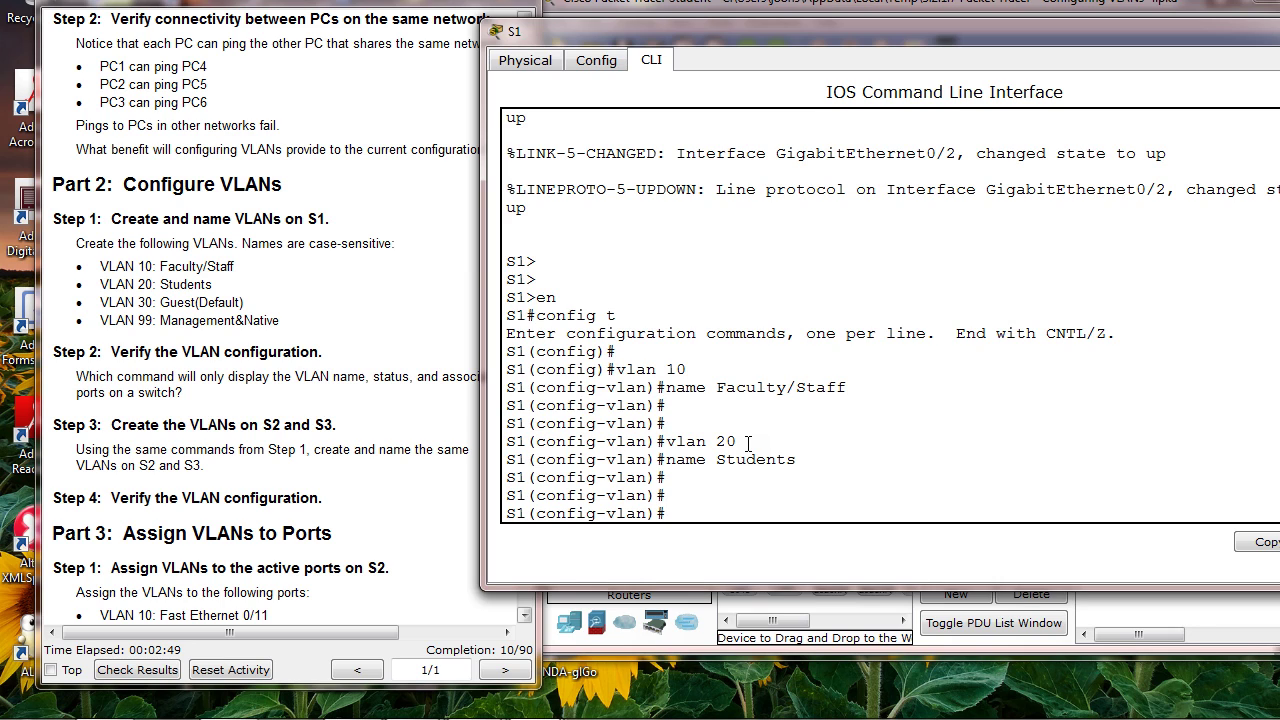
{"action": "type", "text": "vlan 30"}
{"action": "key", "text": "Return"}
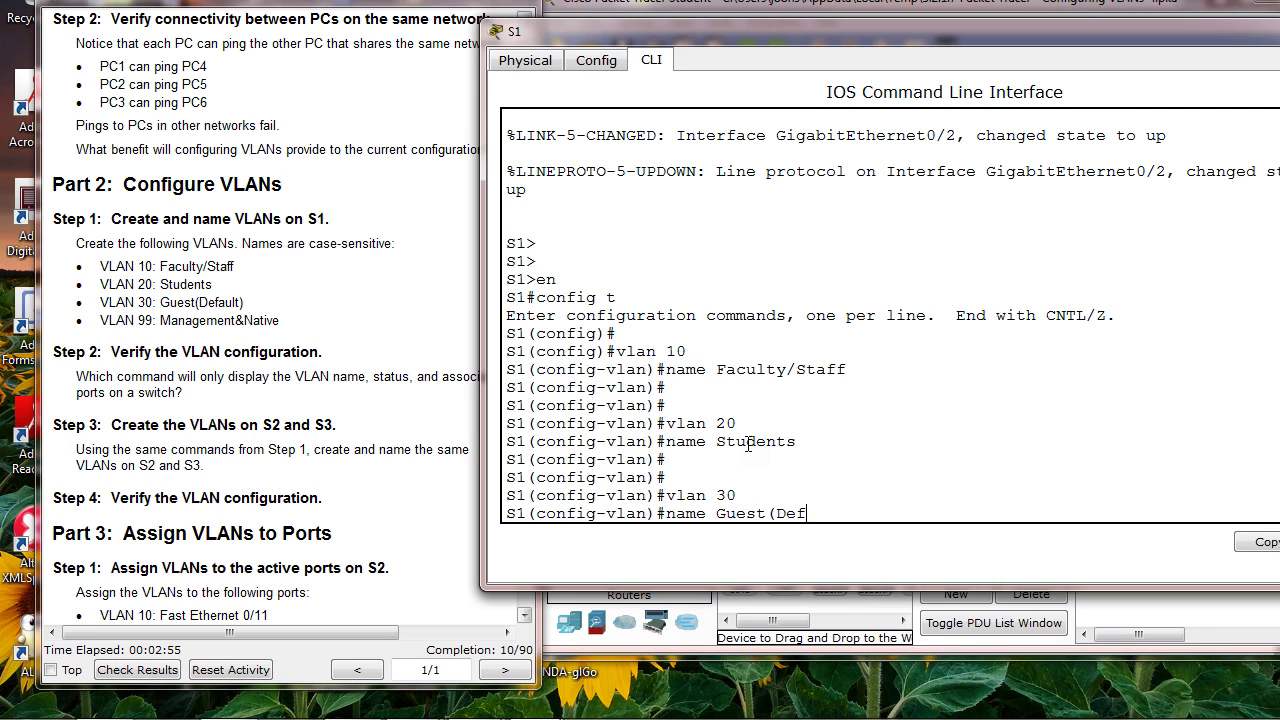
{"action": "key", "text": "Return"}
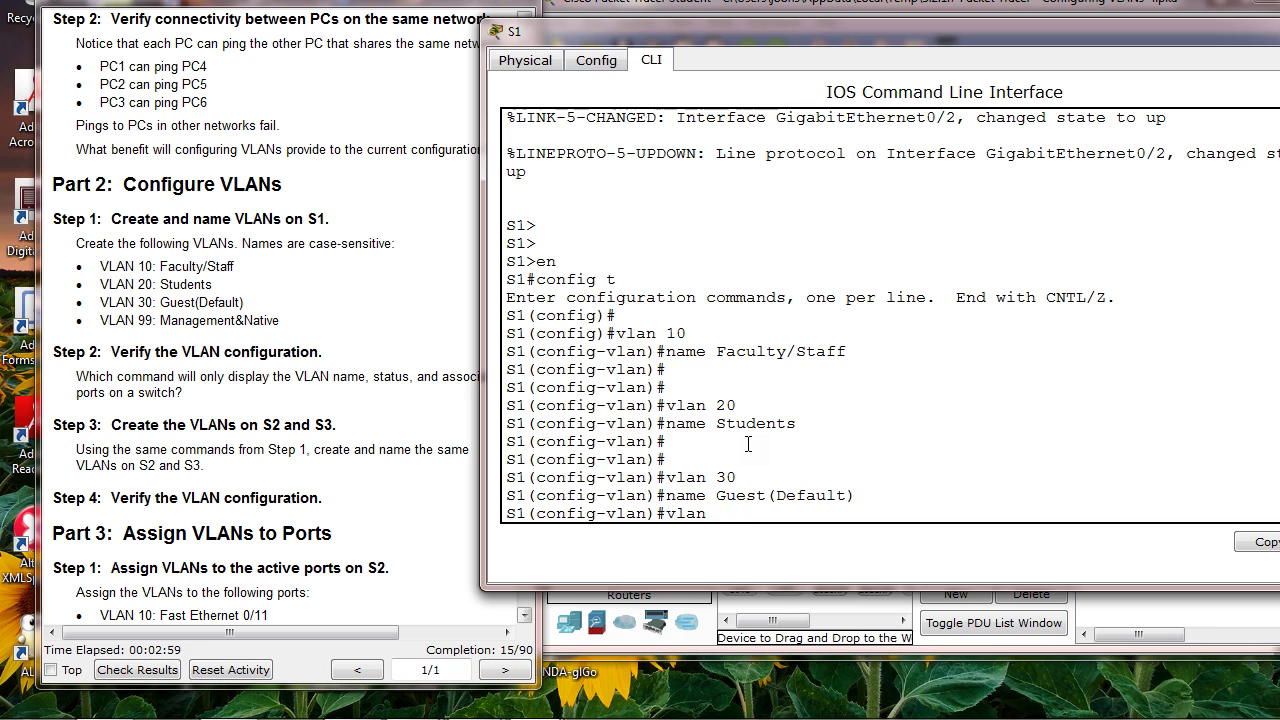
{"action": "key", "text": "Return"}
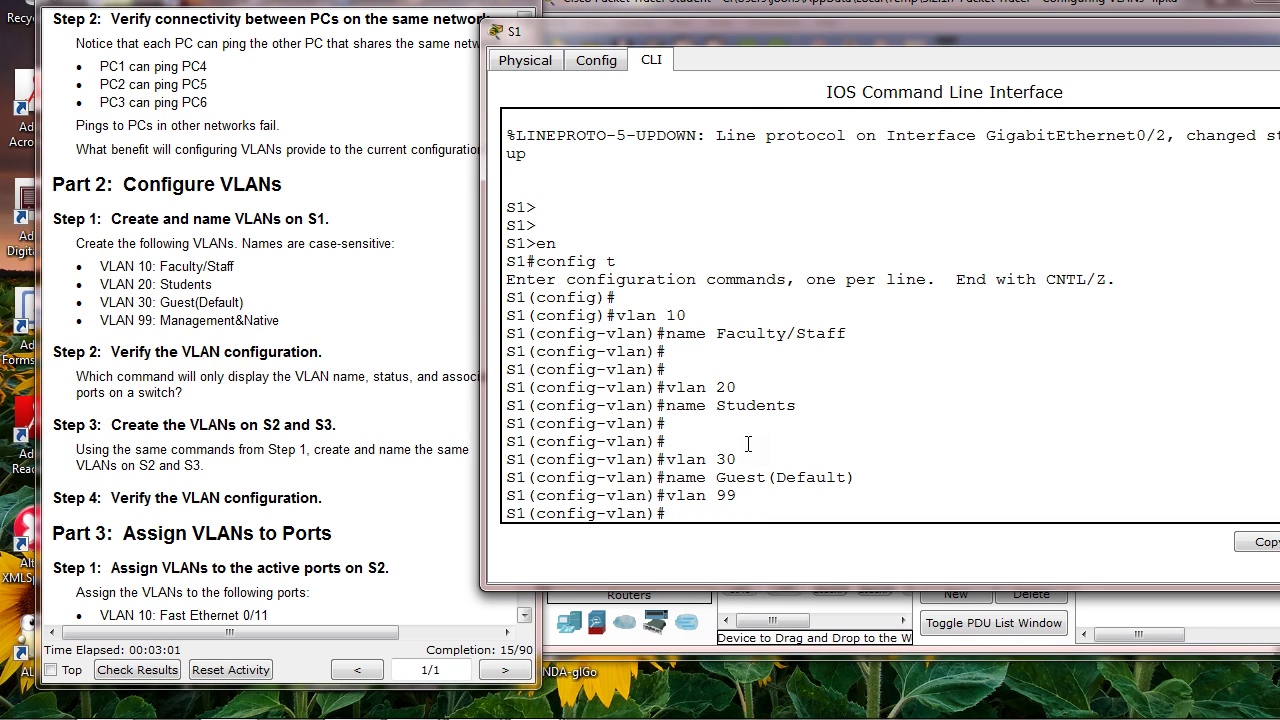
{"action": "type", "text": "name Management"}
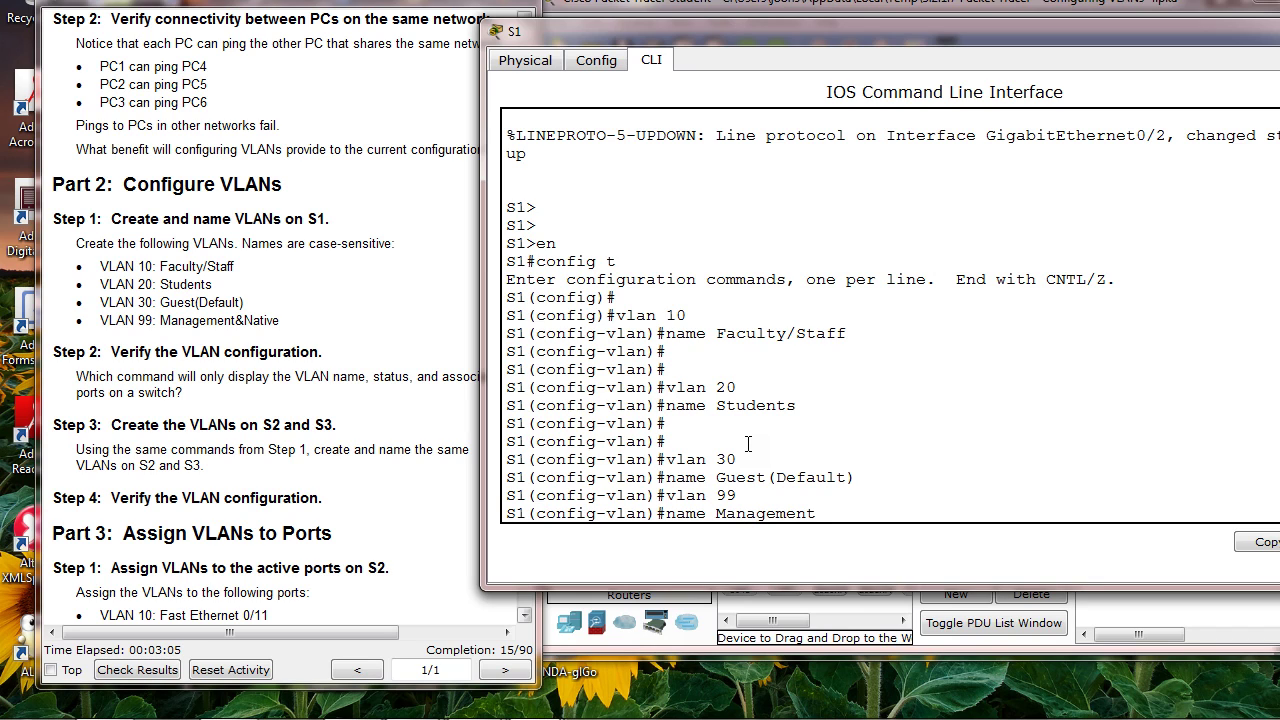
{"action": "type", "text": "&Native"}
{"action": "key", "text": "Return"}
{"action": "key", "text": "Return"}
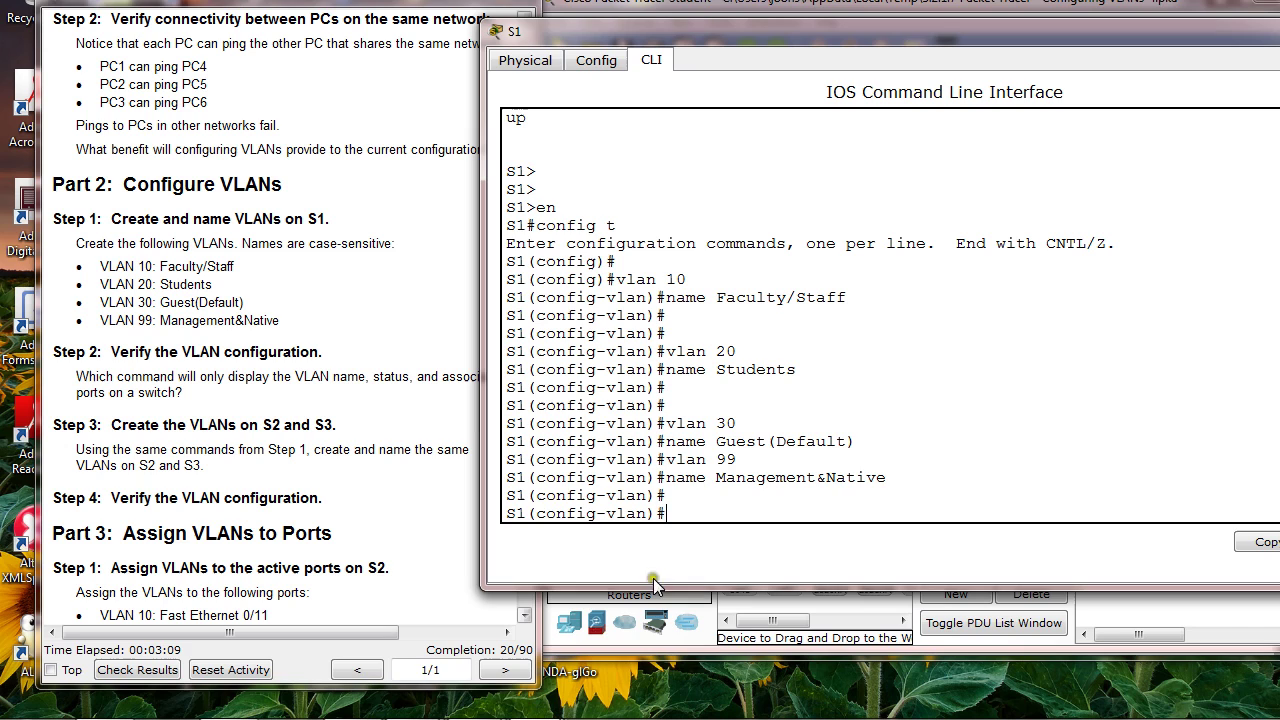
Step: Rearrange the instructions and S1 windows to keep the console in view
{"action": "left_click", "coordinate": [507, 660]}
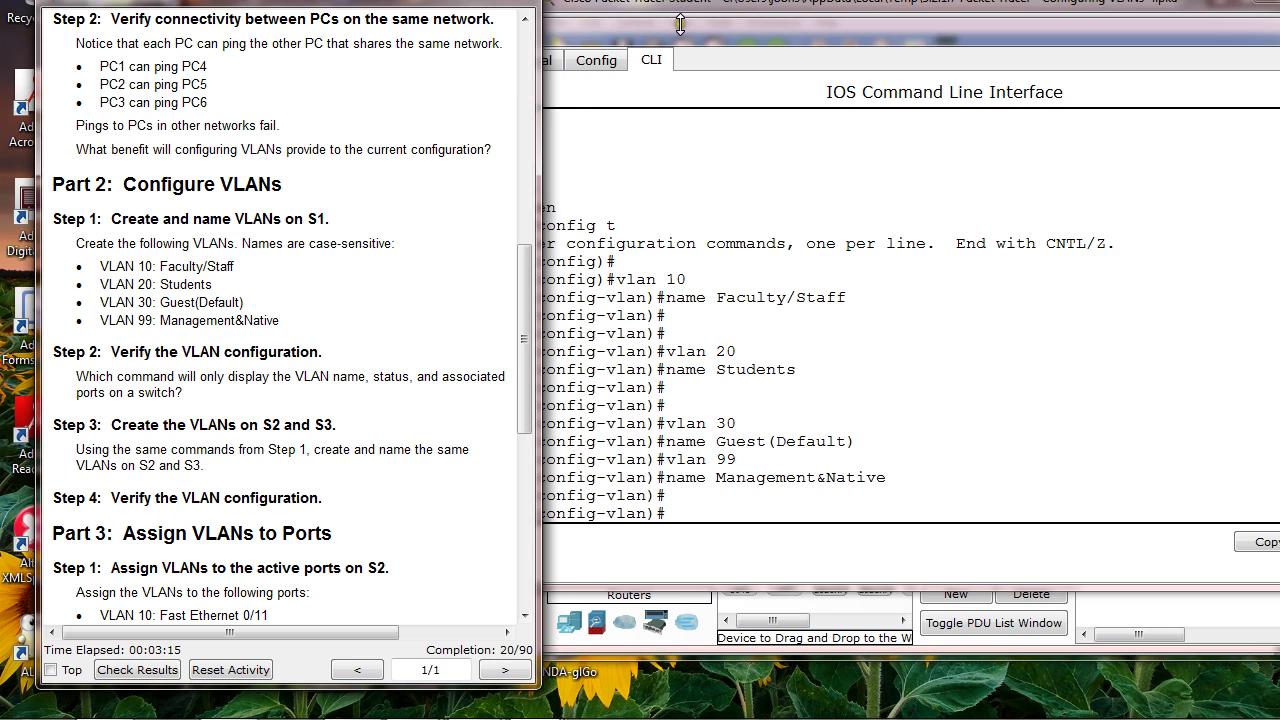
{"action": "left_click_drag", "start_coordinate": [680, 22], "coordinate": [848, 126]}
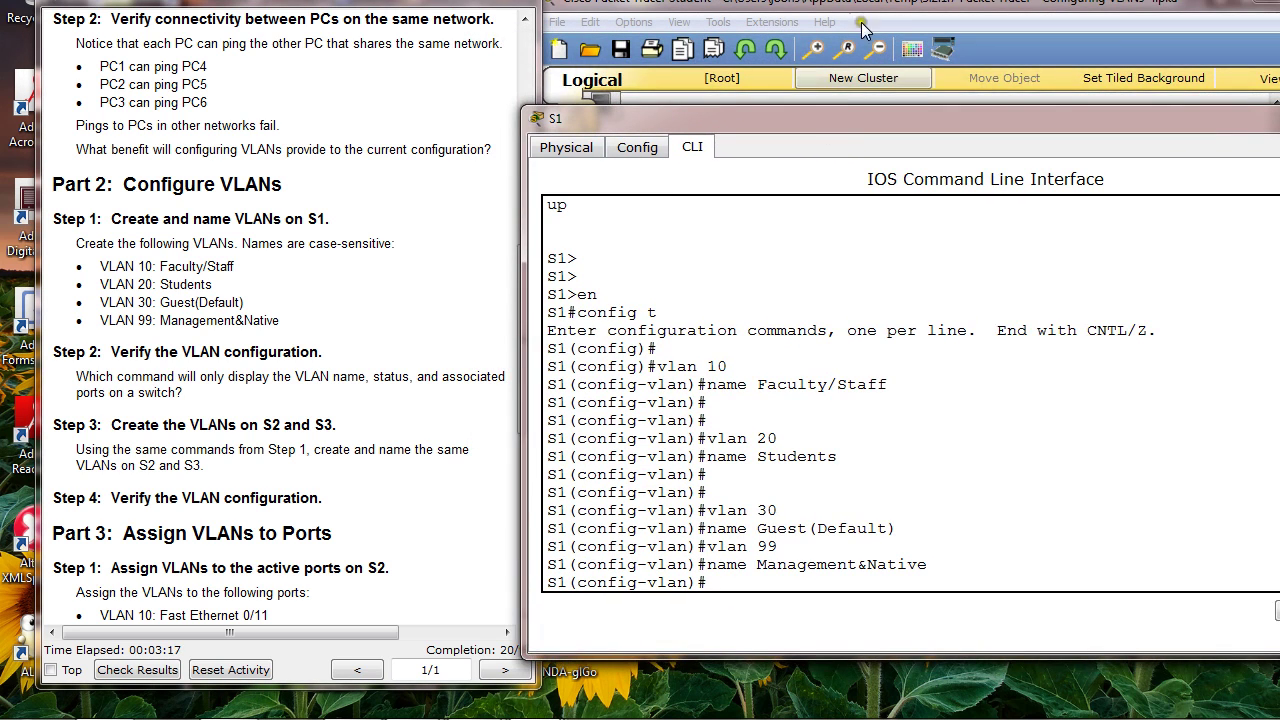
{"action": "left_click_drag", "start_coordinate": [924, 420], "coordinate": [936, 403]}
{"action": "key", "text": "Return"}
{"action": "key", "text": "Return"}
{"action": "key", "text": "Return"}
{"action": "key", "text": "Return"}
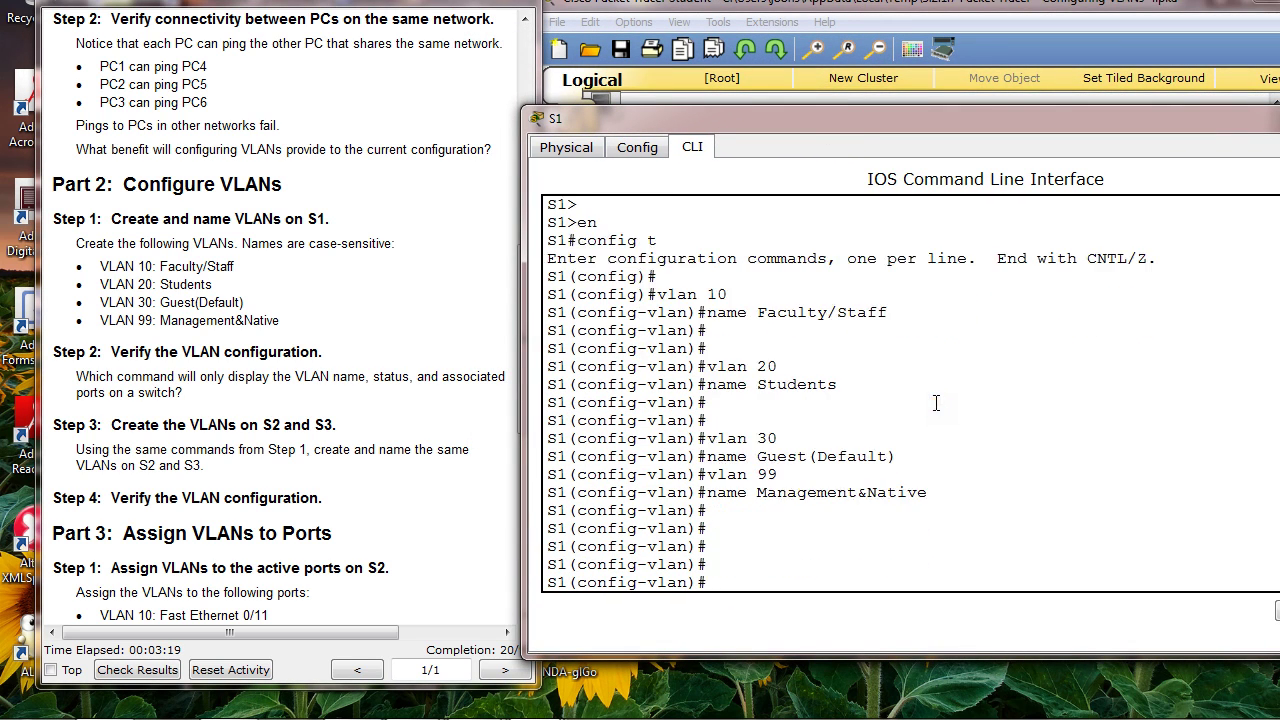
Step: Exit configuration mode on S1 and confirm with show vlan brief that VLANs 10, 20, 30, 99 are active
{"action": "type", "text": "end"}
{"action": "key", "text": "Return"}
{"action": "type", "text": "show"}
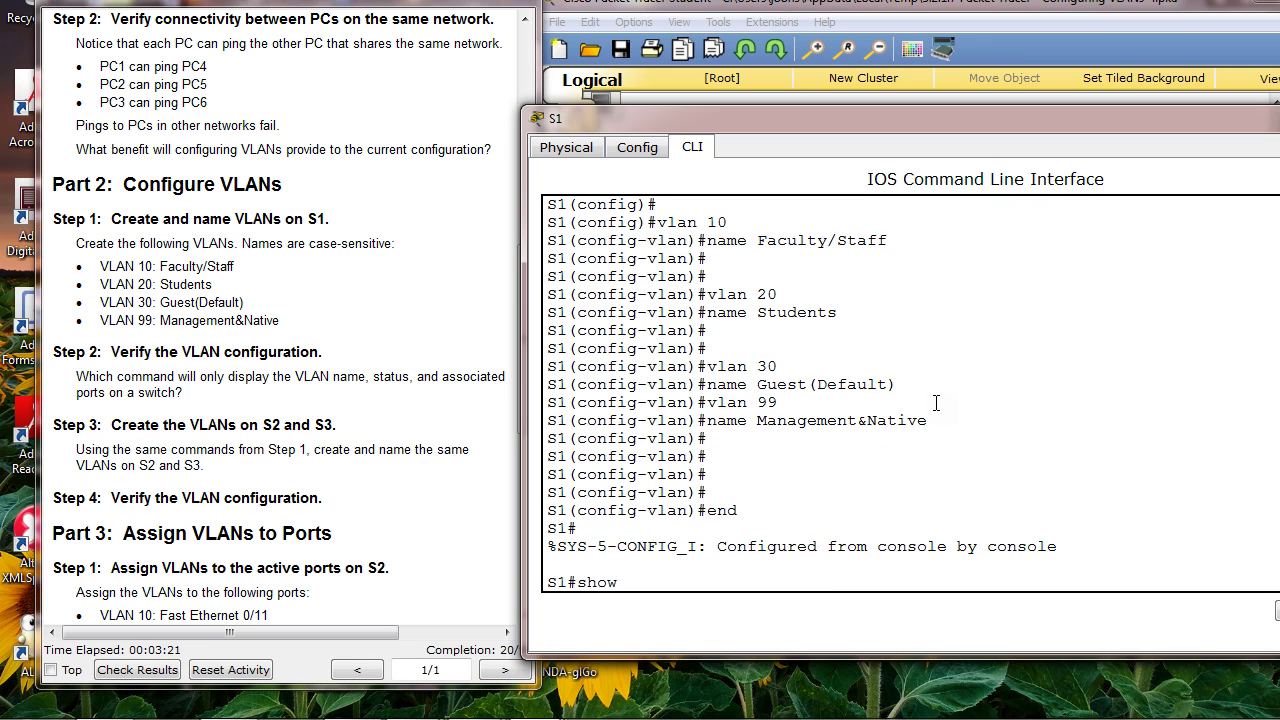
{"action": "type", "text": " vlan brief"}
{"action": "key", "text": "Return"}
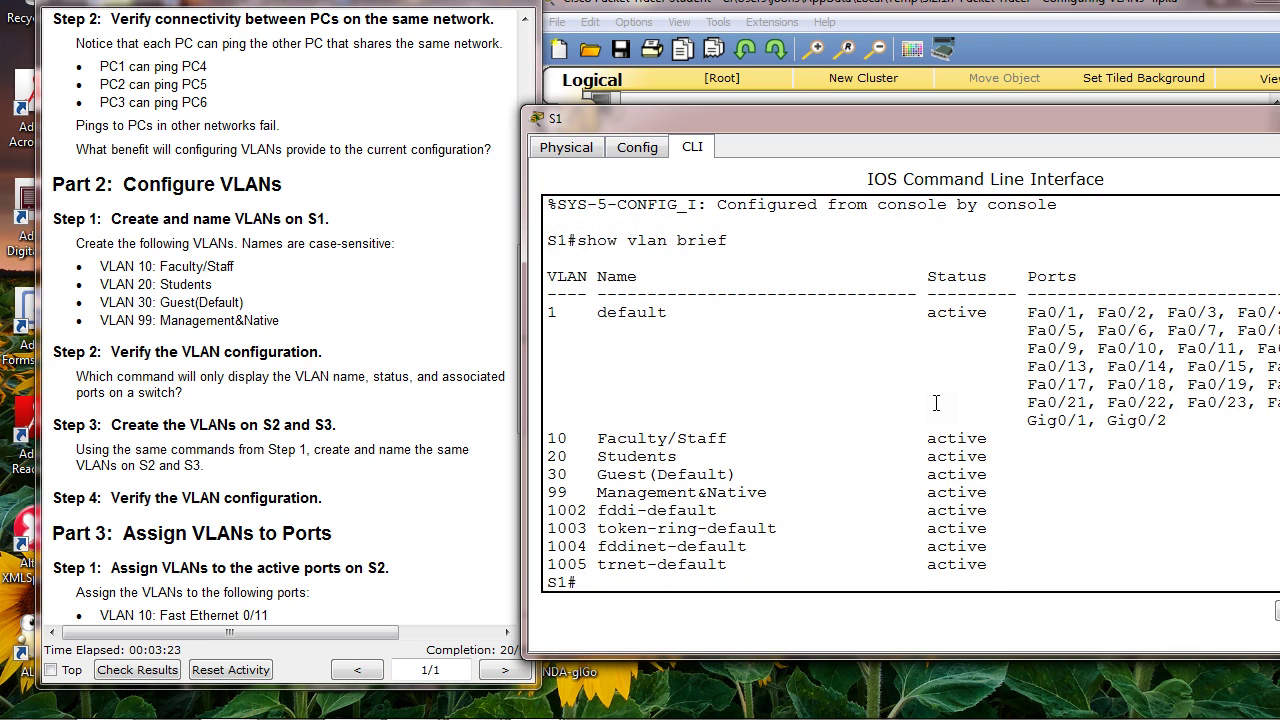
{"action": "left_click_drag", "start_coordinate": [548, 436], "coordinate": [1020, 486]}
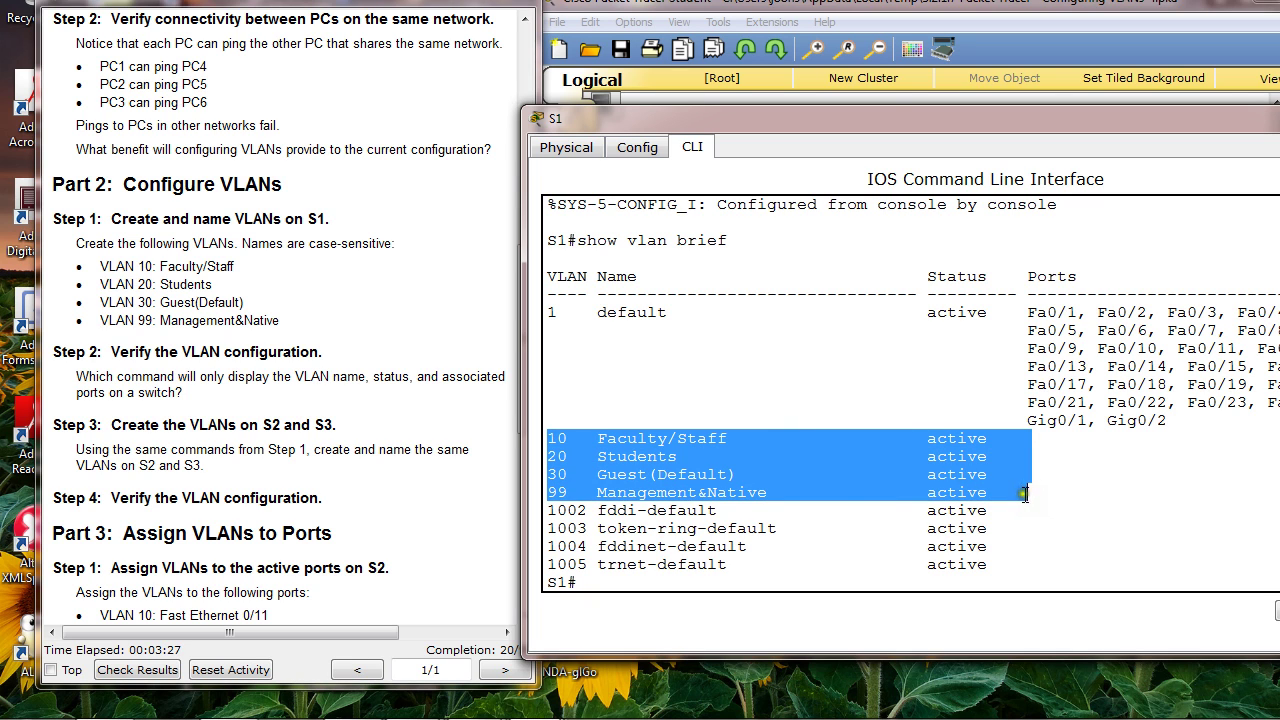
Step: Open switch S2's CLI in a widened window and enter privileged mode
{"action": "left_click", "coordinate": [905, 80]}
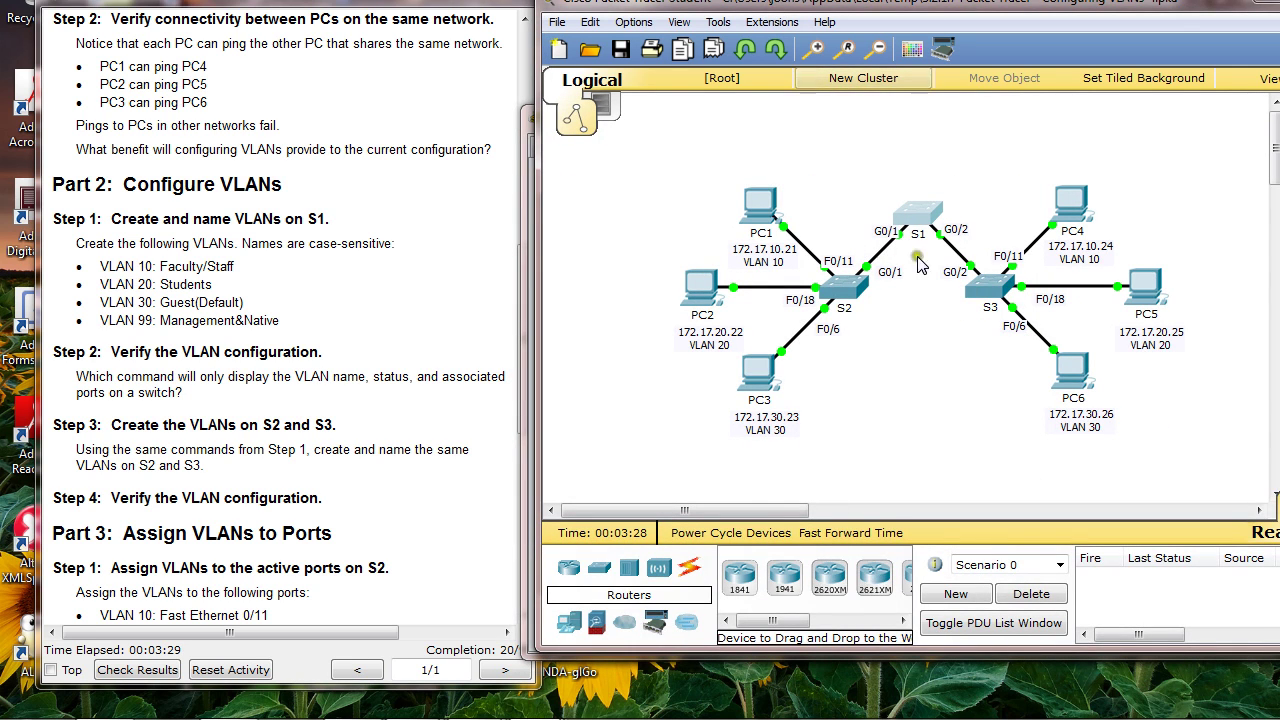
{"action": "left_click", "coordinate": [845, 289]}
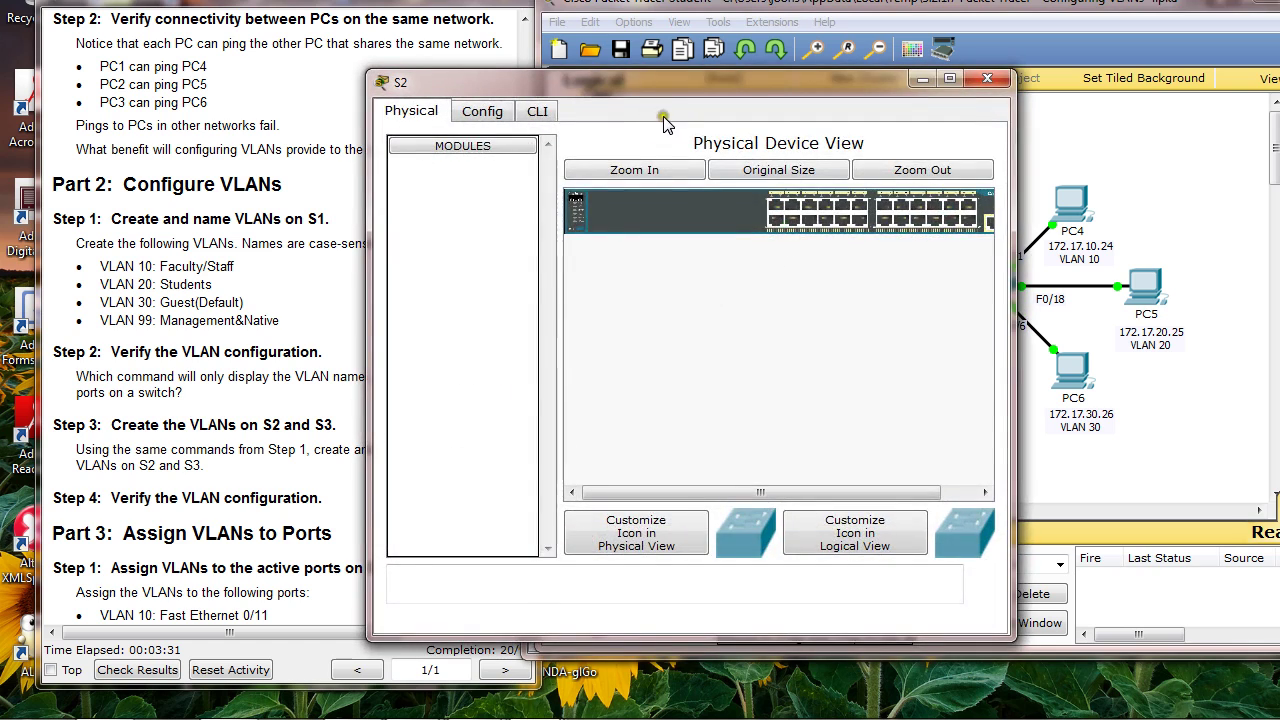
{"action": "left_click", "coordinate": [537, 111]}
{"action": "left_click_drag", "start_coordinate": [1016, 298], "coordinate": [1233, 304]}
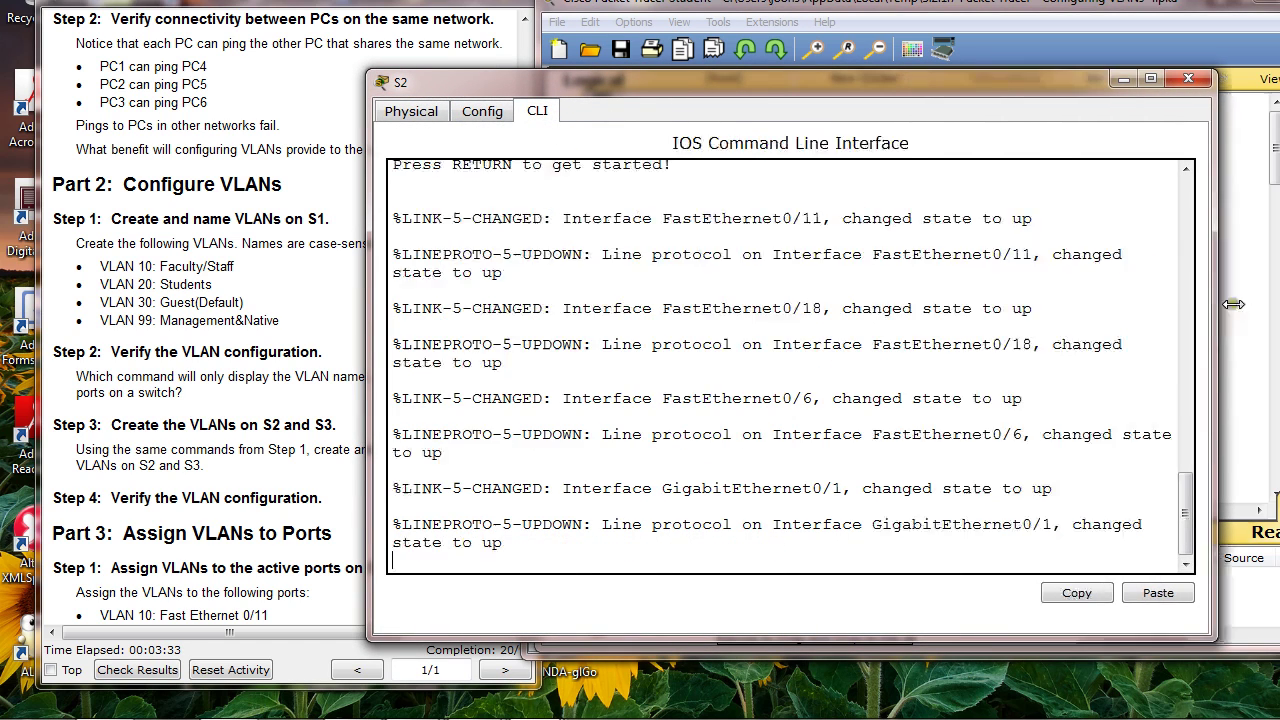
{"action": "key", "text": "Return"}
{"action": "key", "text": "Return"}
{"action": "type", "text": "co"}
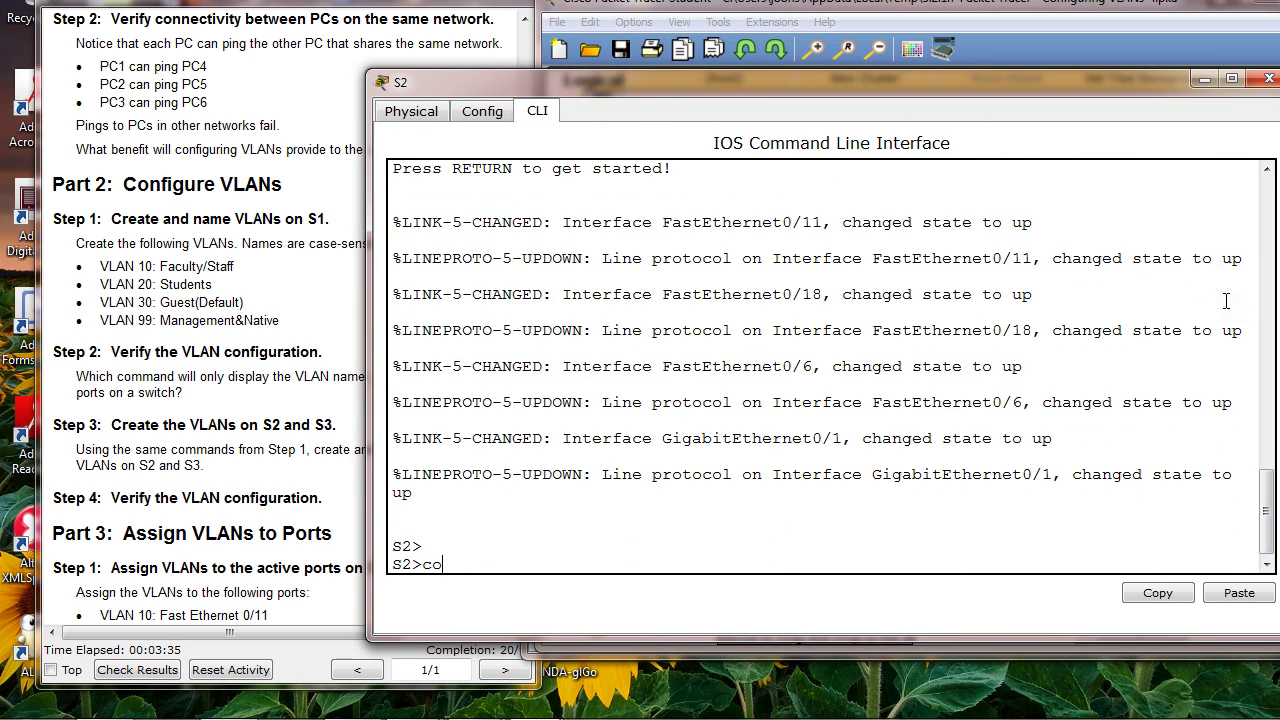
{"action": "type", "text": "nf"}
{"action": "key", "text": "BackSpace"}
{"action": "key", "text": "BackSpace"}
{"action": "key", "text": "BackSpace"}
{"action": "key", "text": "BackSpace"}
{"action": "type", "text": "en"}
{"action": "key", "text": "Return"}
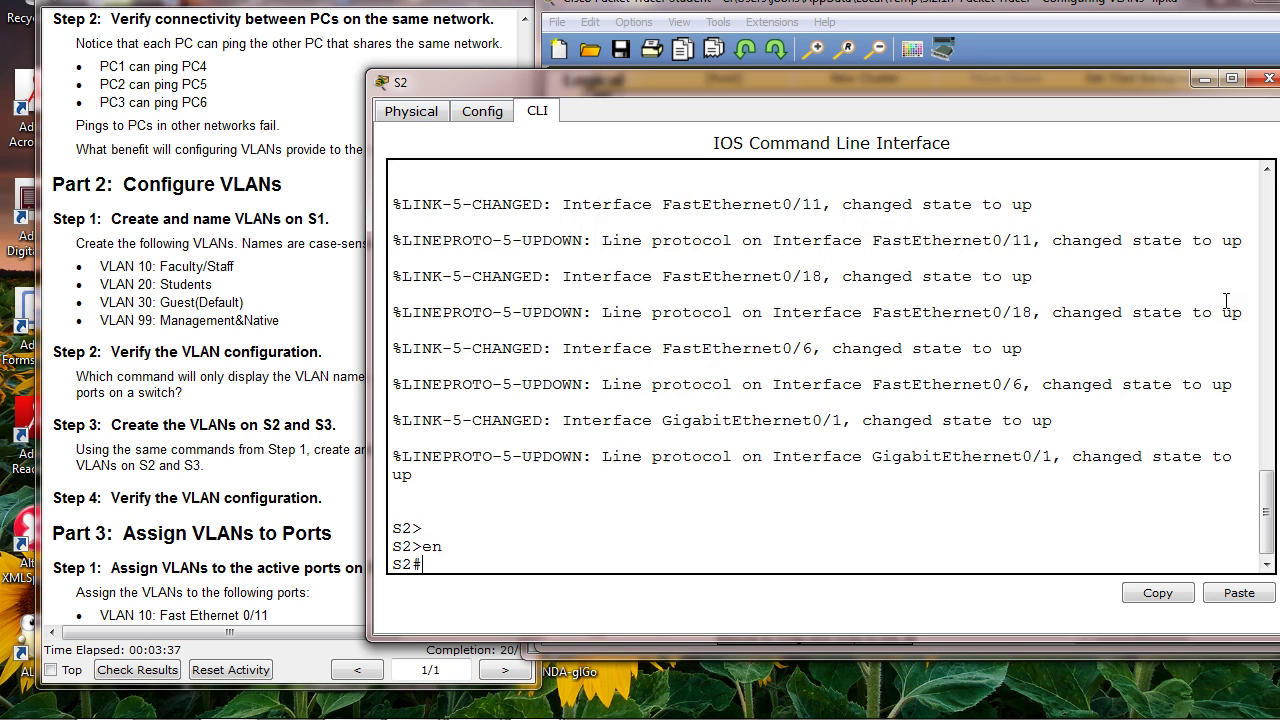
Step: Enter global configuration on S2 and create VLAN 10 named Faculty/Staff
{"action": "type", "text": "conf g"}
{"action": "key", "text": "Return"}
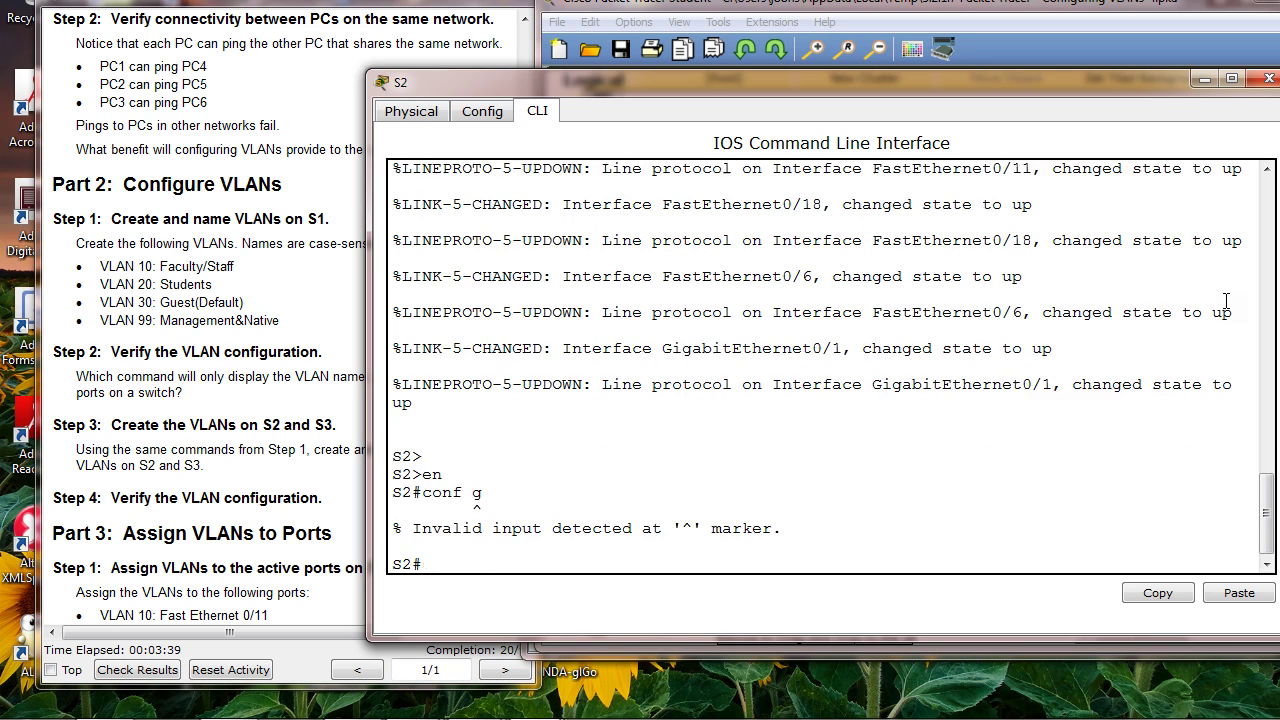
{"action": "type", "text": "config t"}
{"action": "key", "text": "Return"}
{"action": "key", "text": "Return"}
{"action": "key", "text": "Return"}
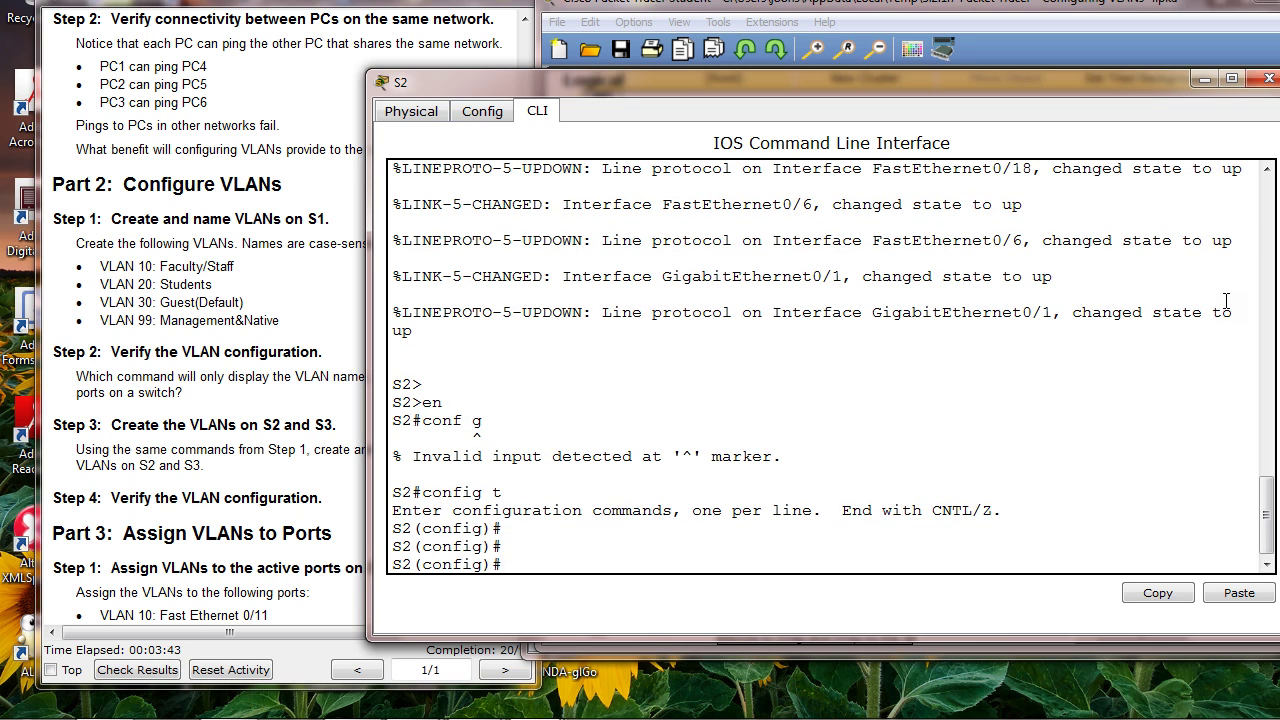
{"action": "type", "text": "vlan 10"}
{"action": "key", "text": "Return"}
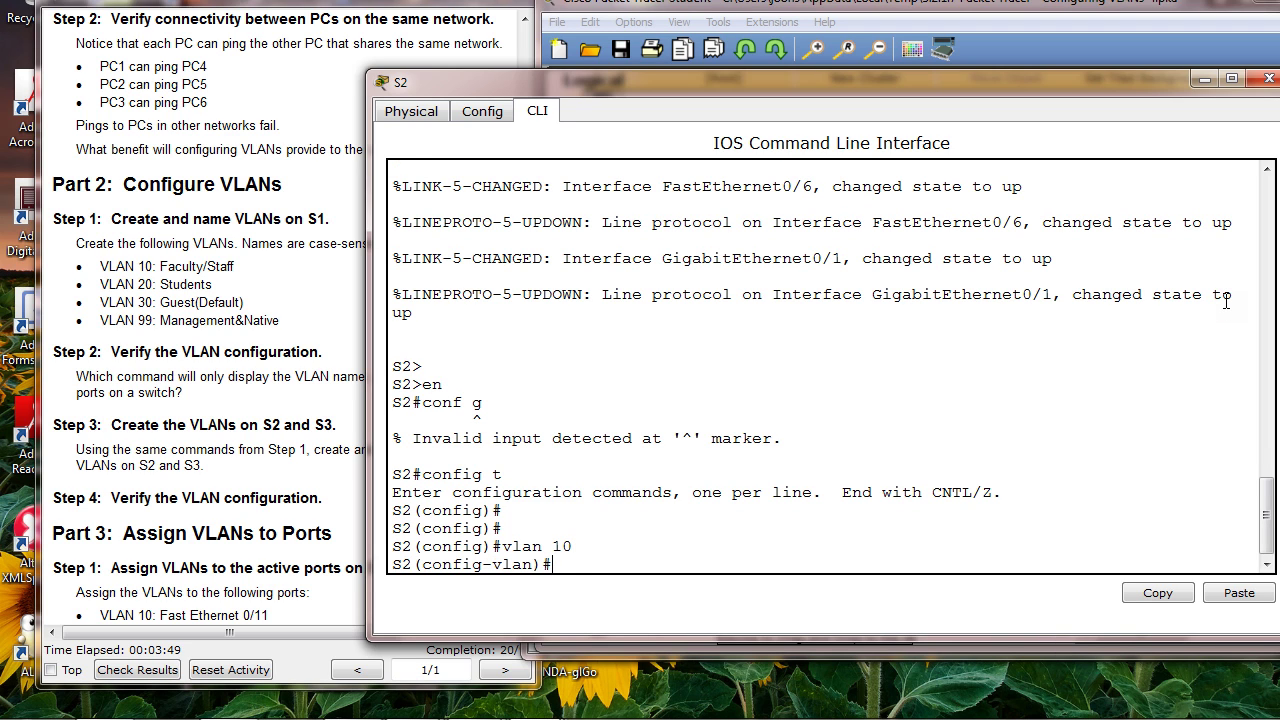
{"action": "type", "text": "name Faculty/S"}
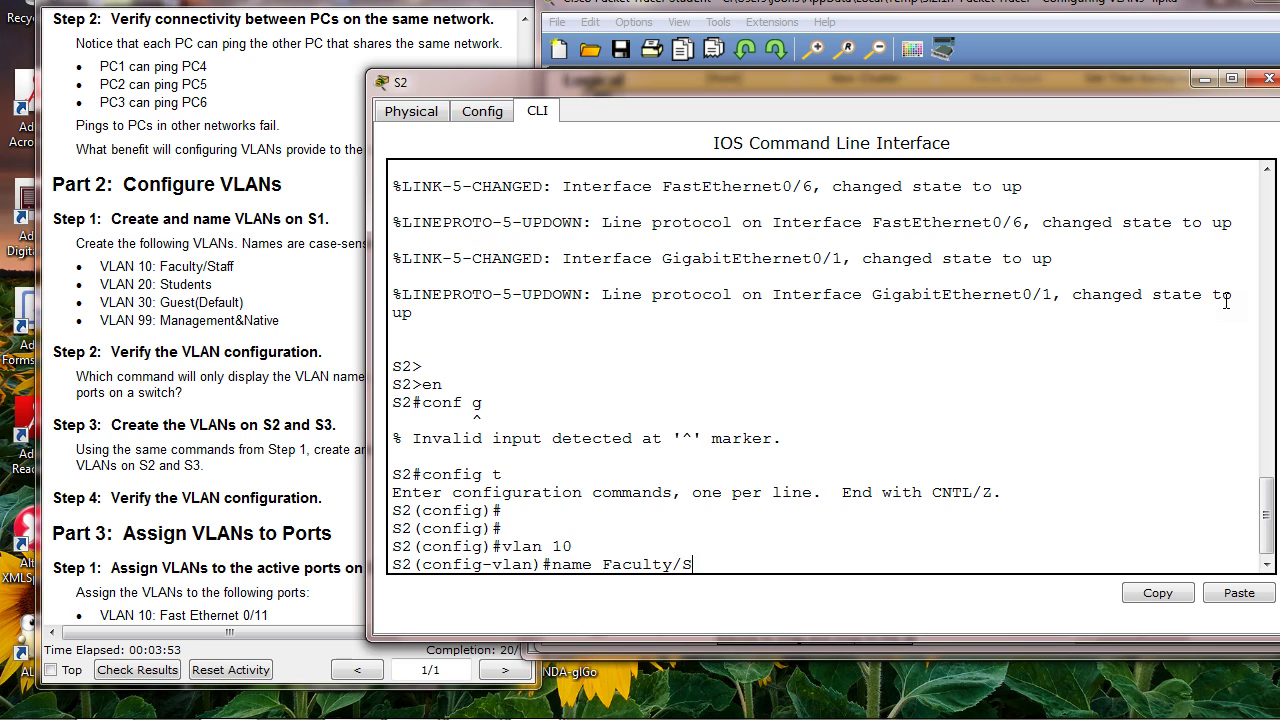
{"action": "type", "text": "taff"}
{"action": "key", "text": "Return"}
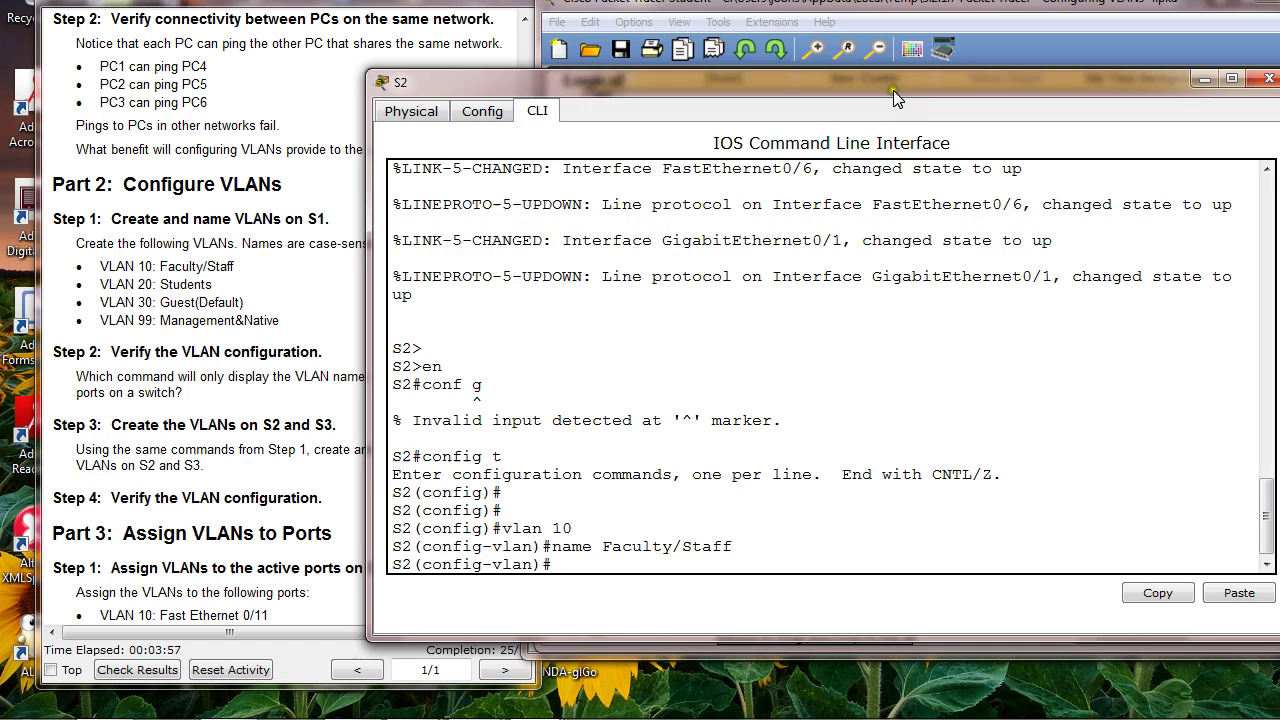
{"action": "left_click_drag", "start_coordinate": [892, 86], "coordinate": [1024, 60]}
{"action": "left_click_drag", "start_coordinate": [743, 520], "coordinate": [826, 513]}
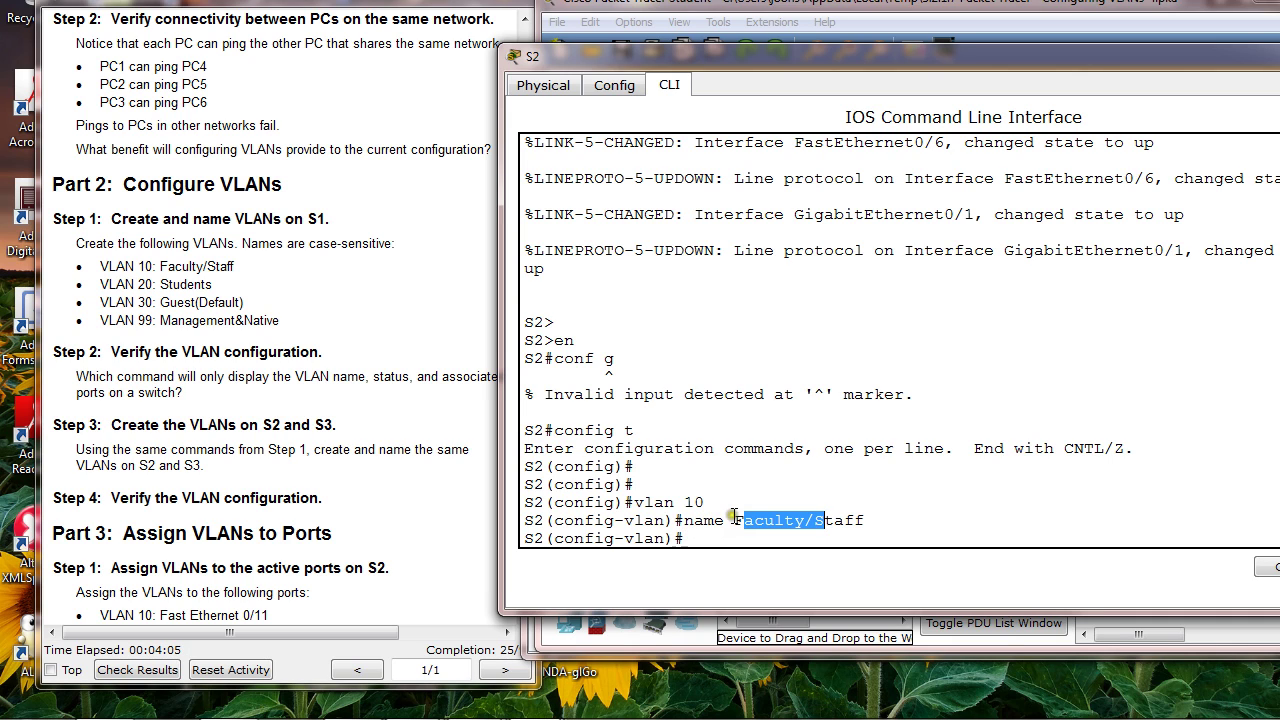
{"action": "left_click_drag", "start_coordinate": [736, 516], "coordinate": [866, 517]}
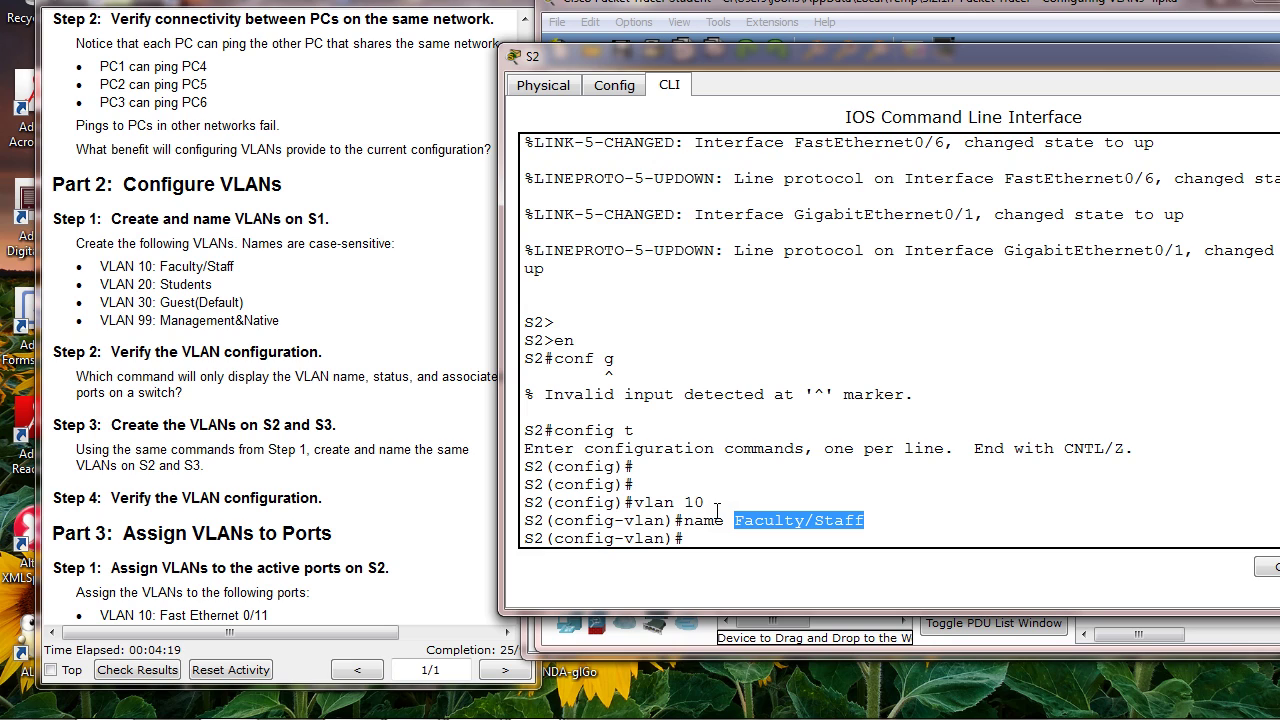
{"action": "left_click", "coordinate": [706, 539]}
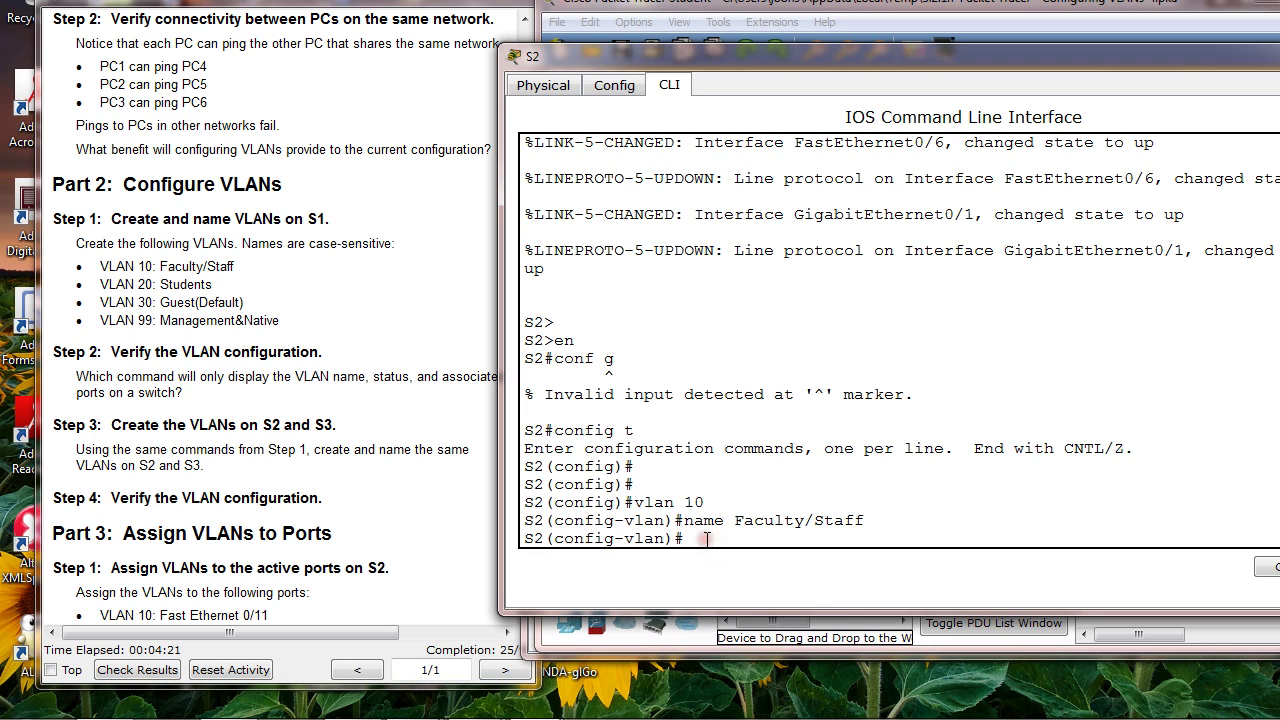
Step: Create VLAN 20 Students and VLAN 30 Guest(Default) on S2
{"action": "type", "text": "vlan 20"}
{"action": "key", "text": "Return"}
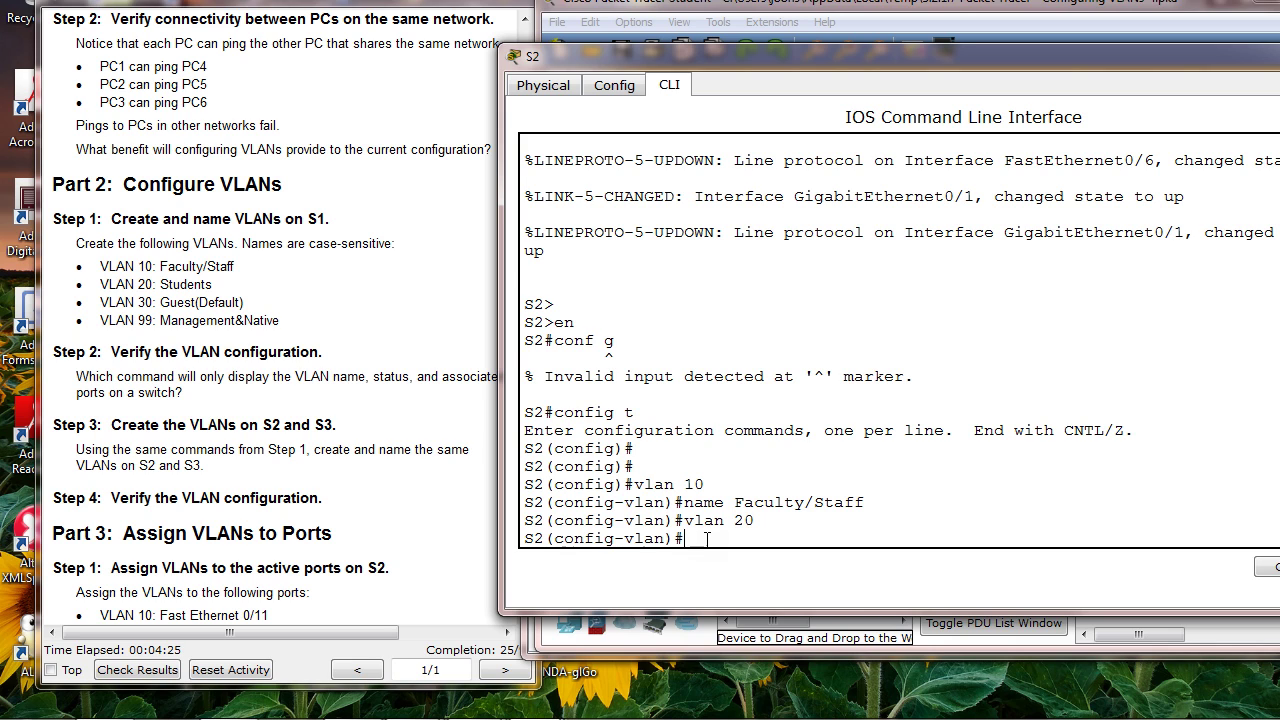
{"action": "type", "text": "name Students"}
{"action": "key", "text": "Return"}
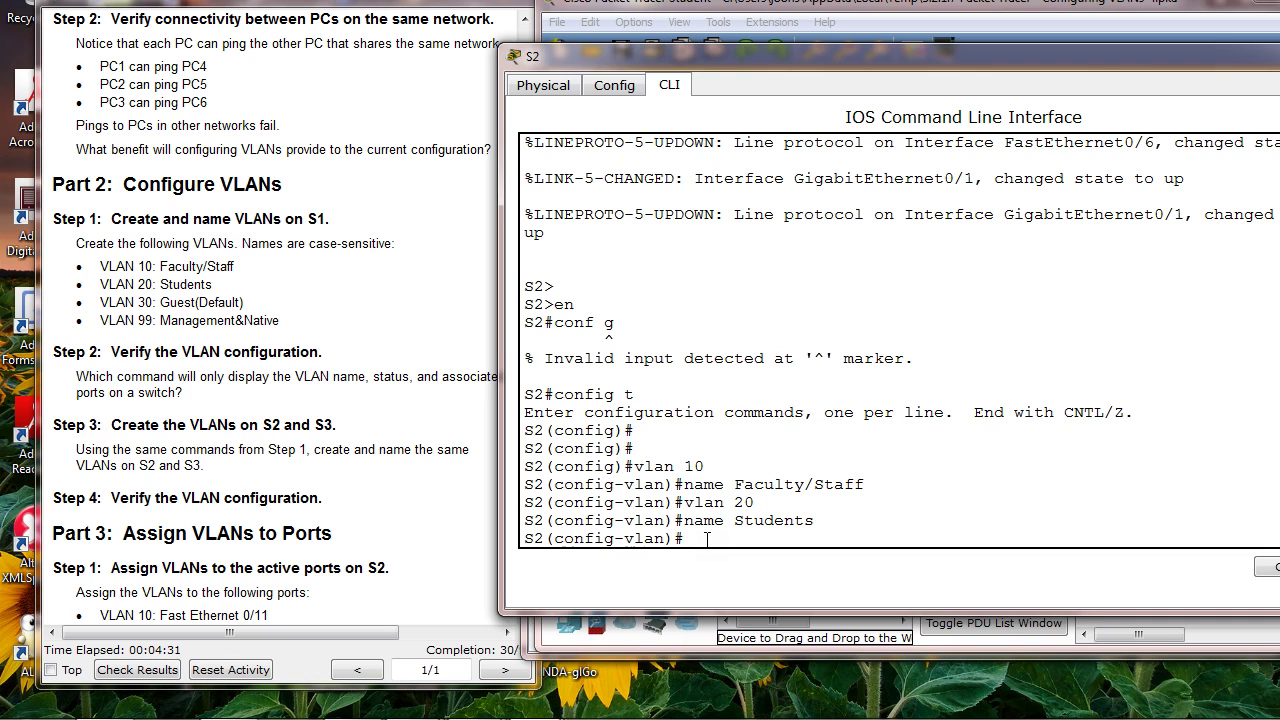
{"action": "type", "text": "vlan 30"}
{"action": "key", "text": "Return"}
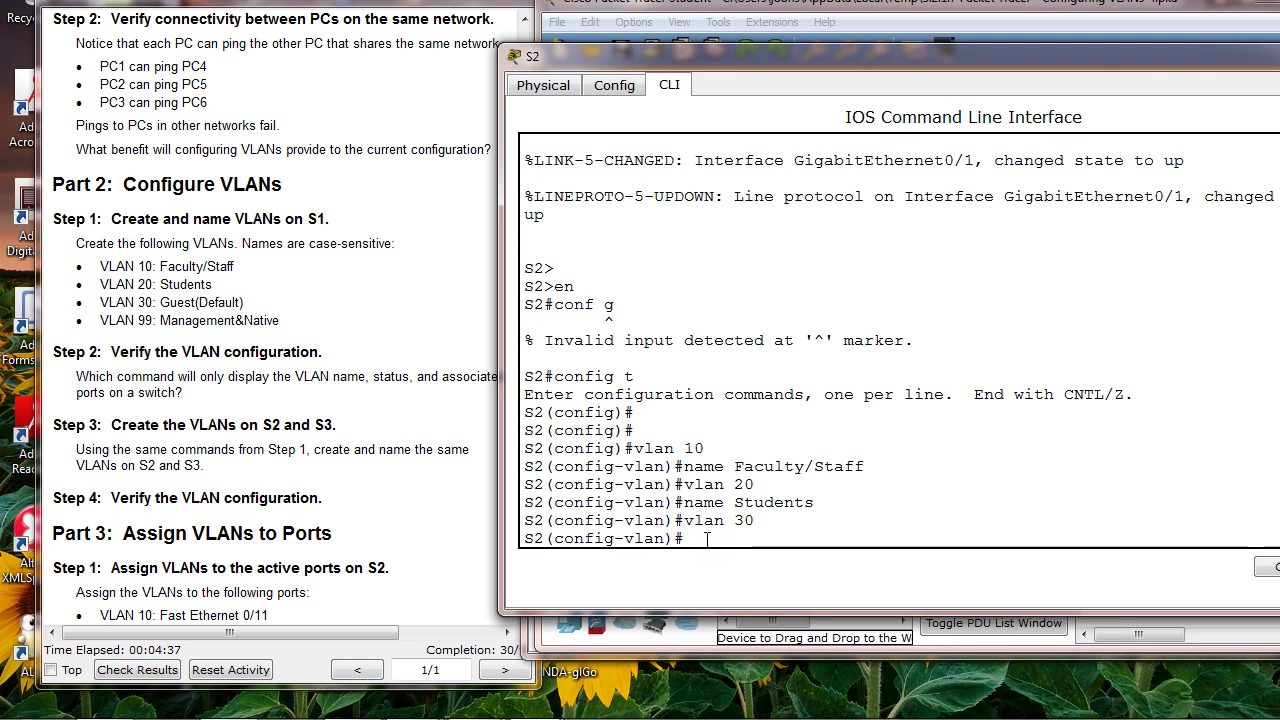
{"action": "type", "text": "name Guest"}
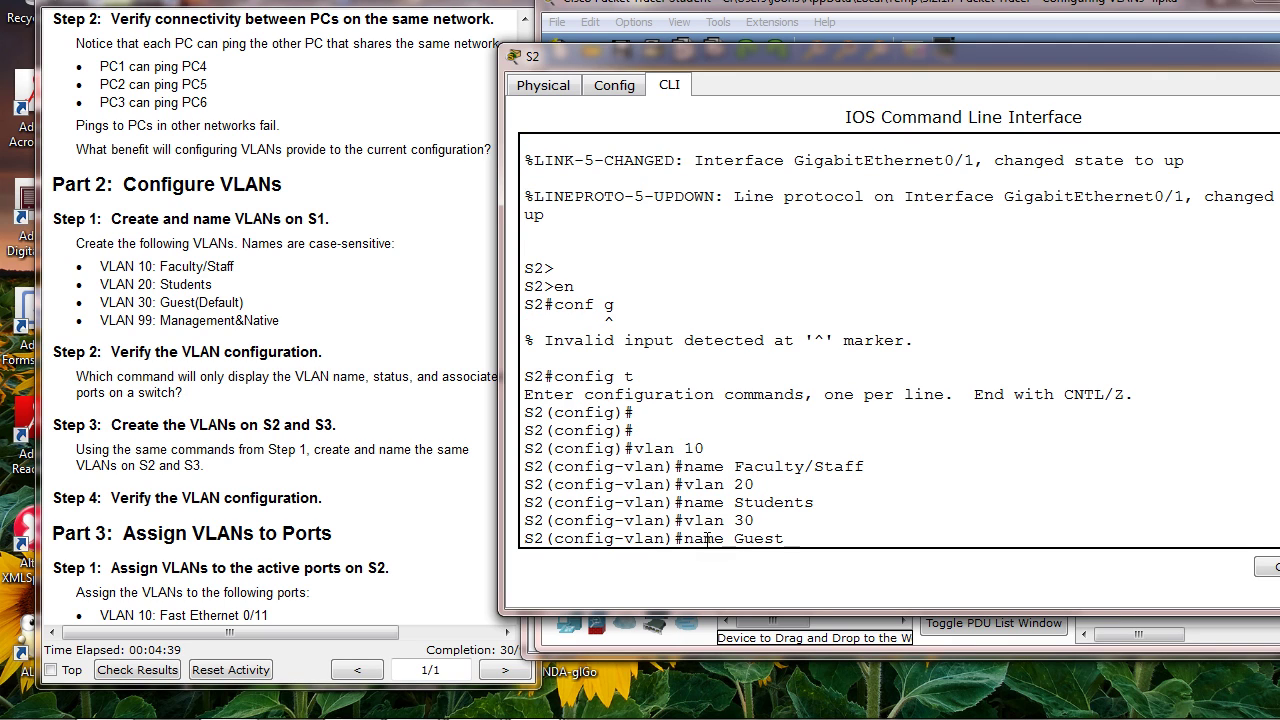
{"action": "type", "text": "(Default)"}
{"action": "key", "text": "Return"}
Step: Add VLAN 99 named Management&Native on S2 and move the console aside to uncover the topology
{"action": "type", "text": "vla"}
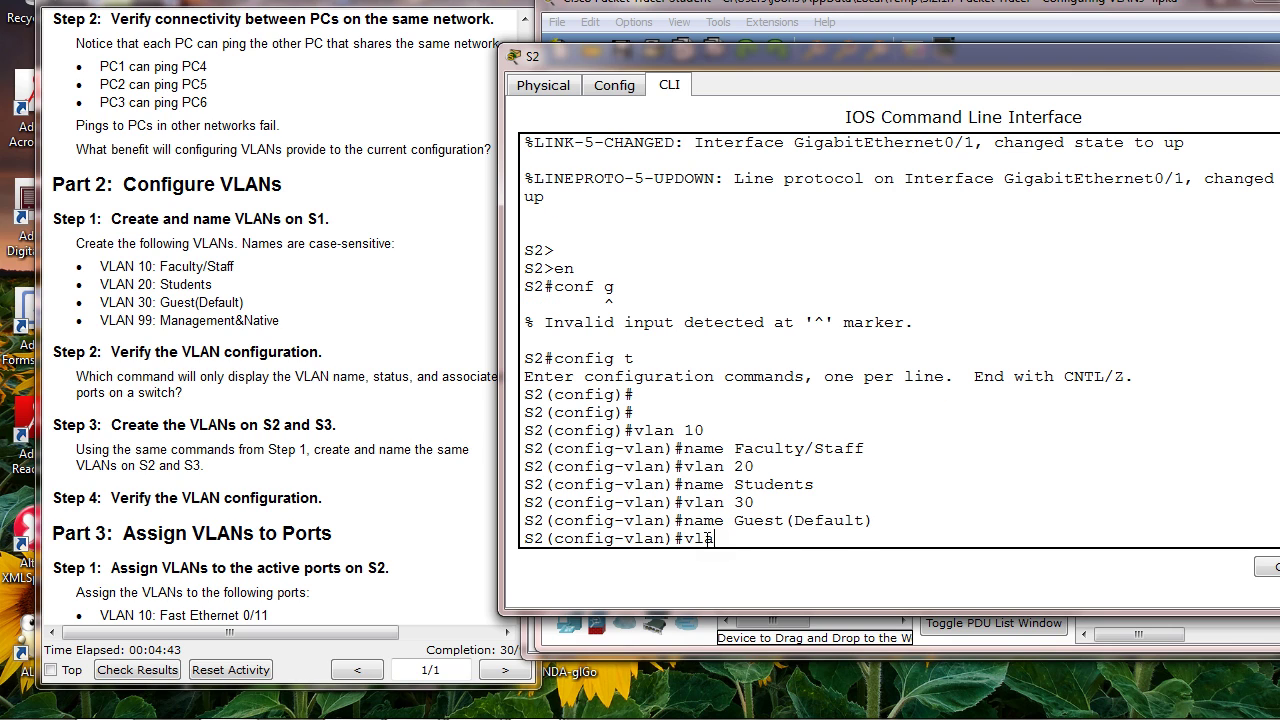
{"action": "type", "text": "n 99"}
{"action": "key", "text": "Return"}
{"action": "type", "text": "na"}
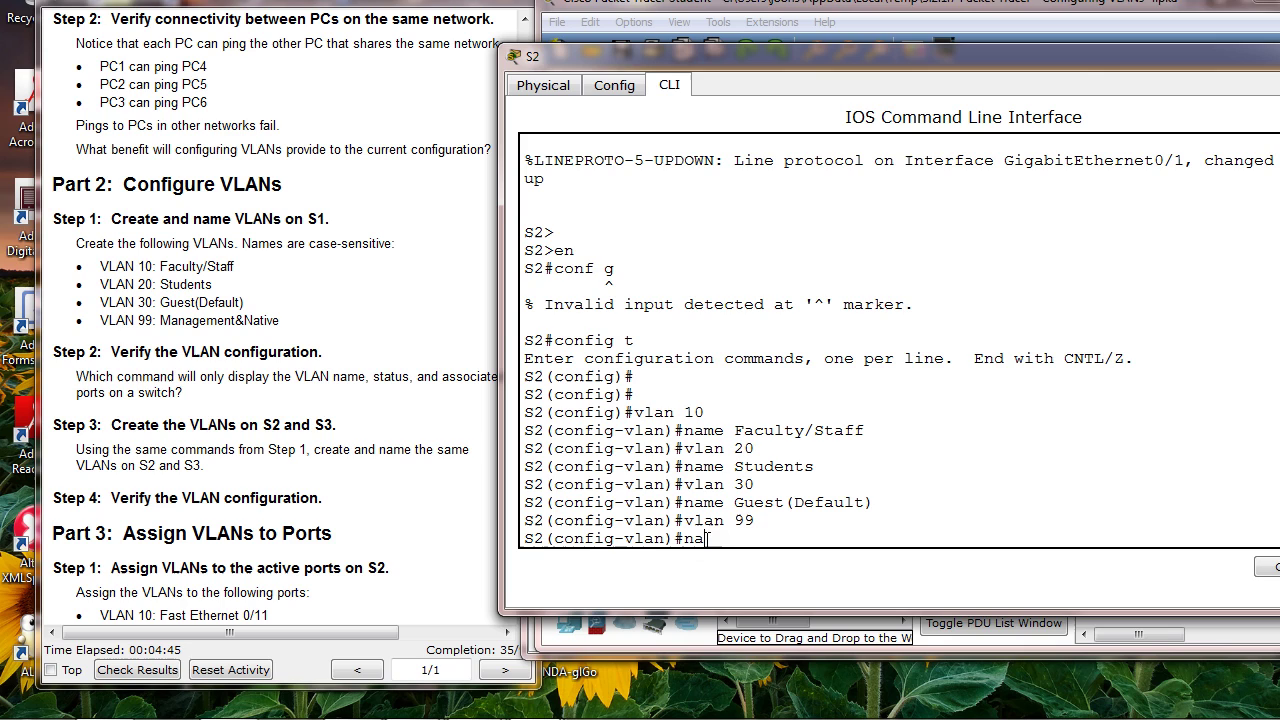
{"action": "type", "text": "me Management&Nat"}
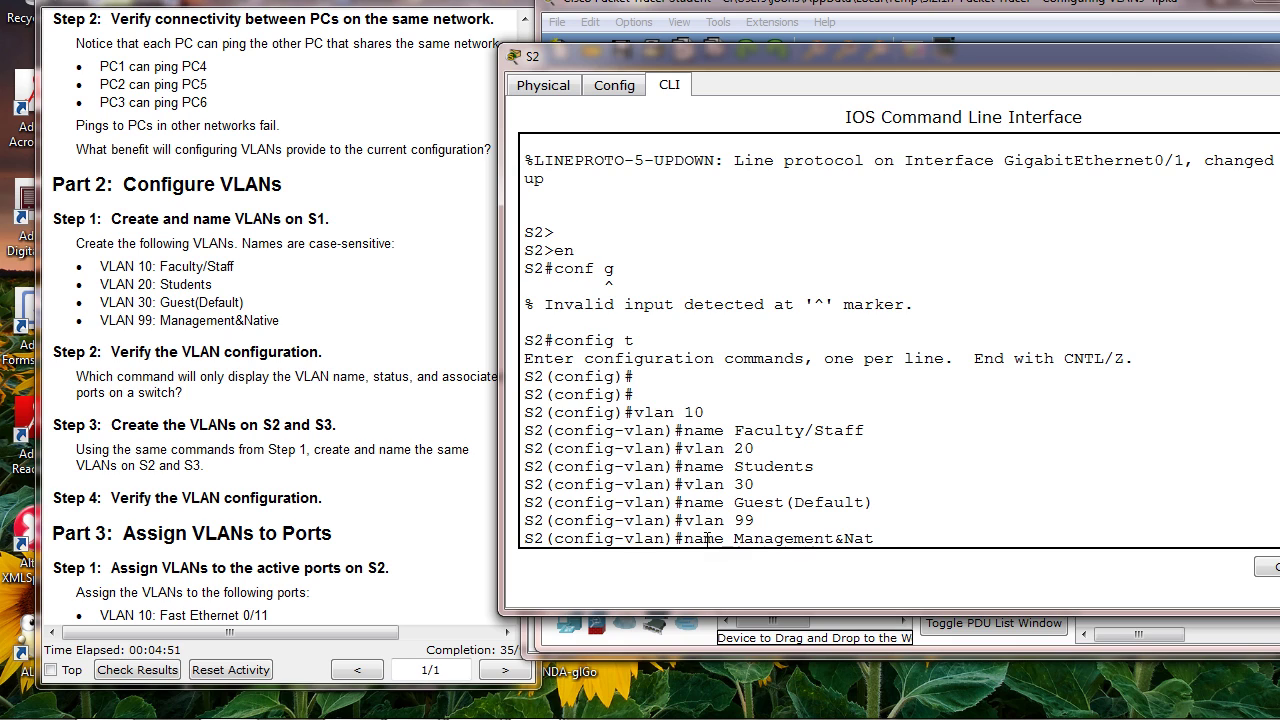
{"action": "type", "text": "ive"}
{"action": "key", "text": "Return"}
{"action": "key", "text": "Return"}
{"action": "key", "text": "Return"}
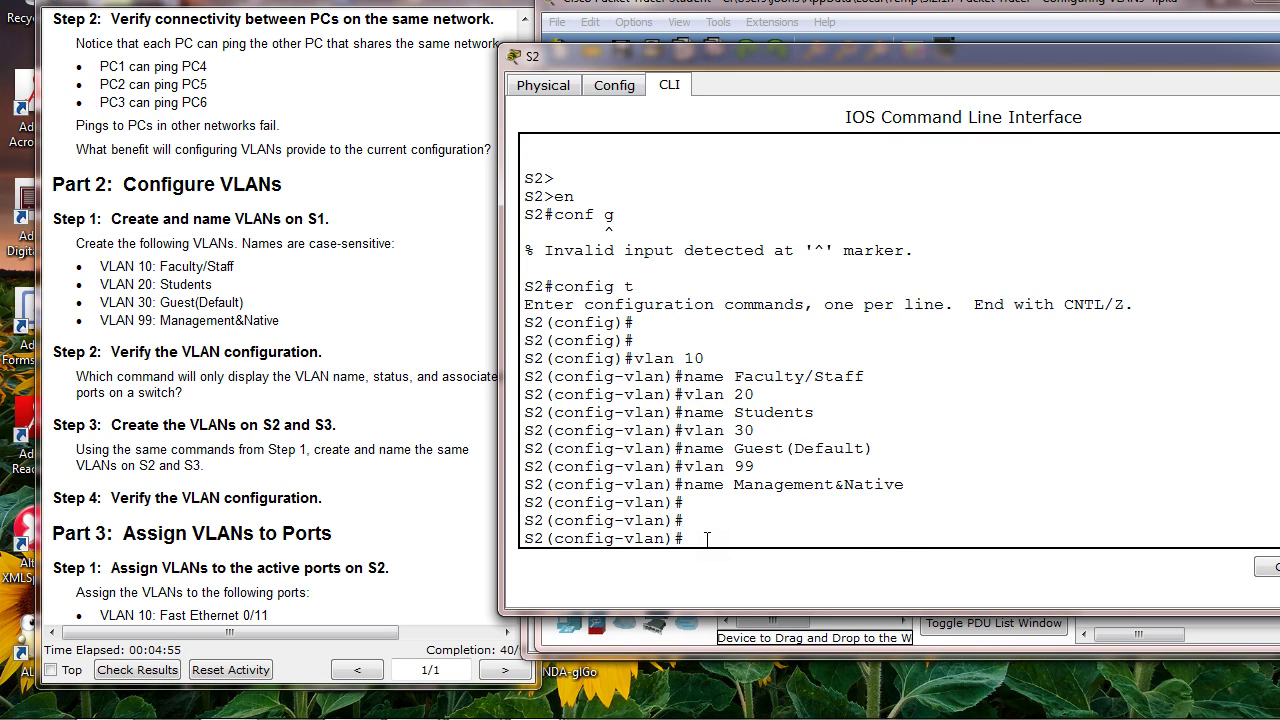
{"action": "key", "text": "Return"}
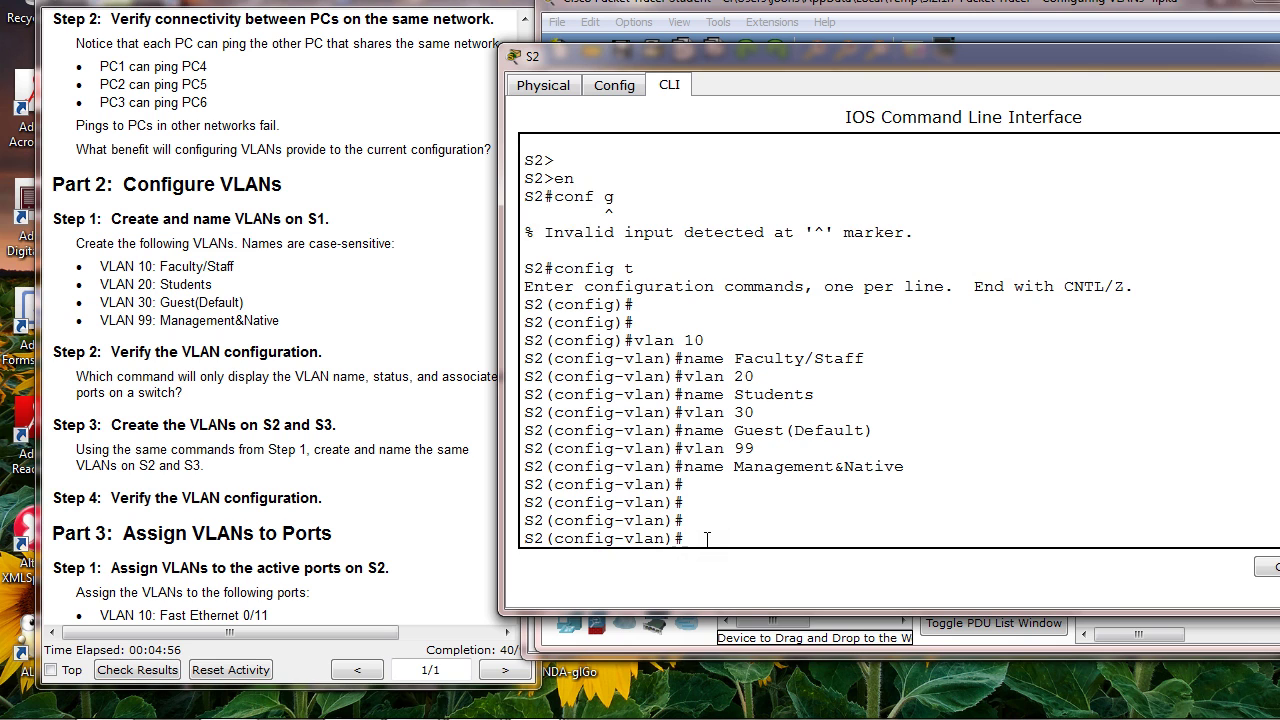
{"action": "left_click", "coordinate": [428, 536]}
{"action": "left_click_drag", "start_coordinate": [642, 56], "coordinate": [765, 129]}
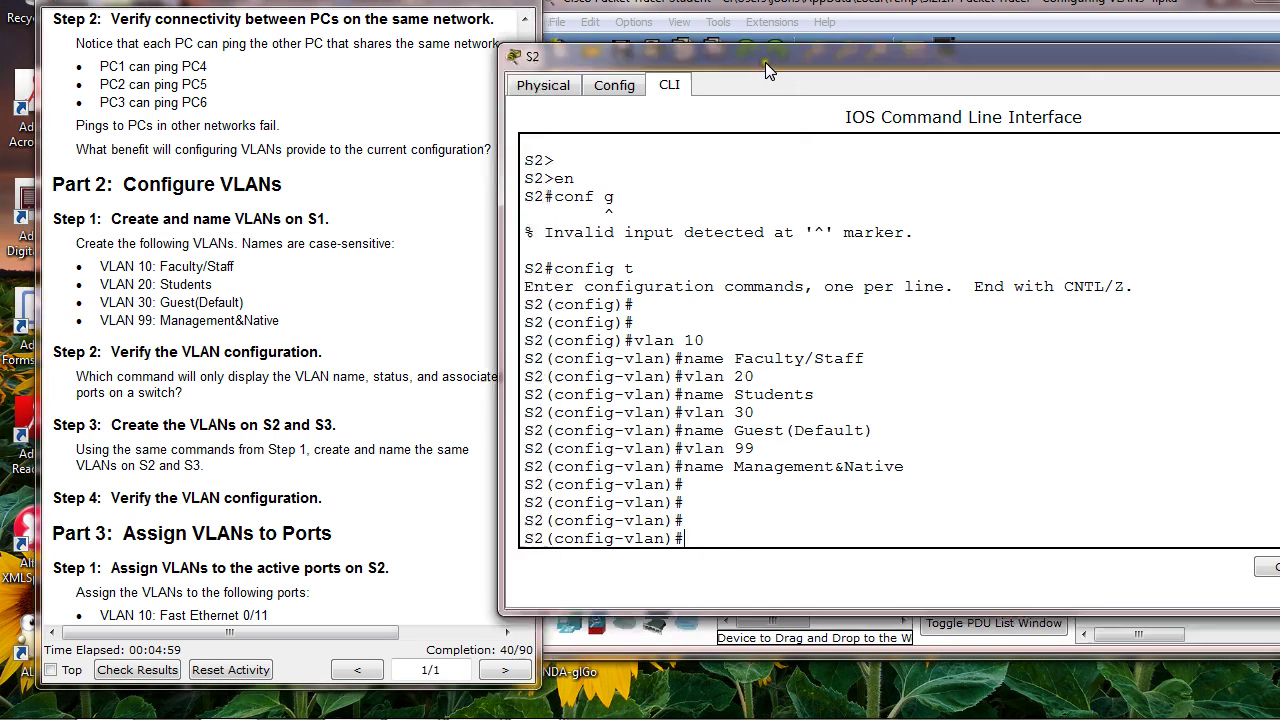
Step: Open switch S3's CLI and enter privileged, then global configuration mode
{"action": "left_click", "coordinate": [866, 8]}
{"action": "left_click", "coordinate": [995, 285]}
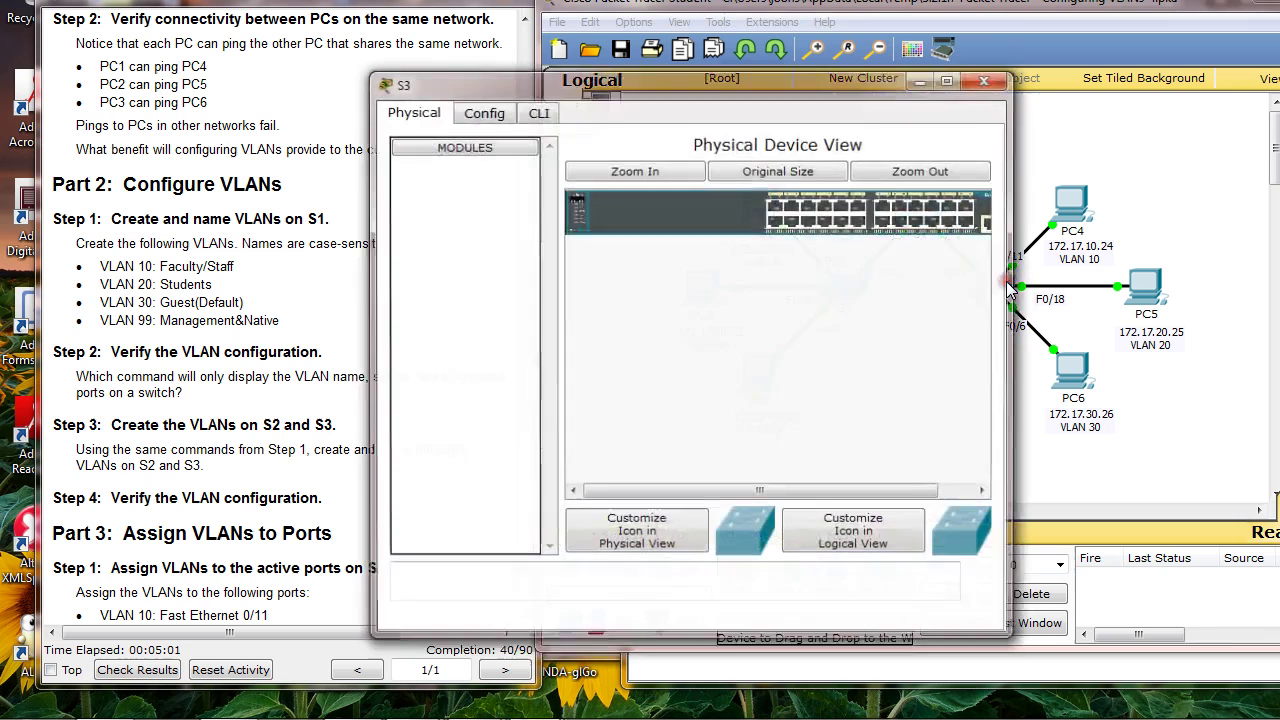
{"action": "left_click", "coordinate": [537, 111]}
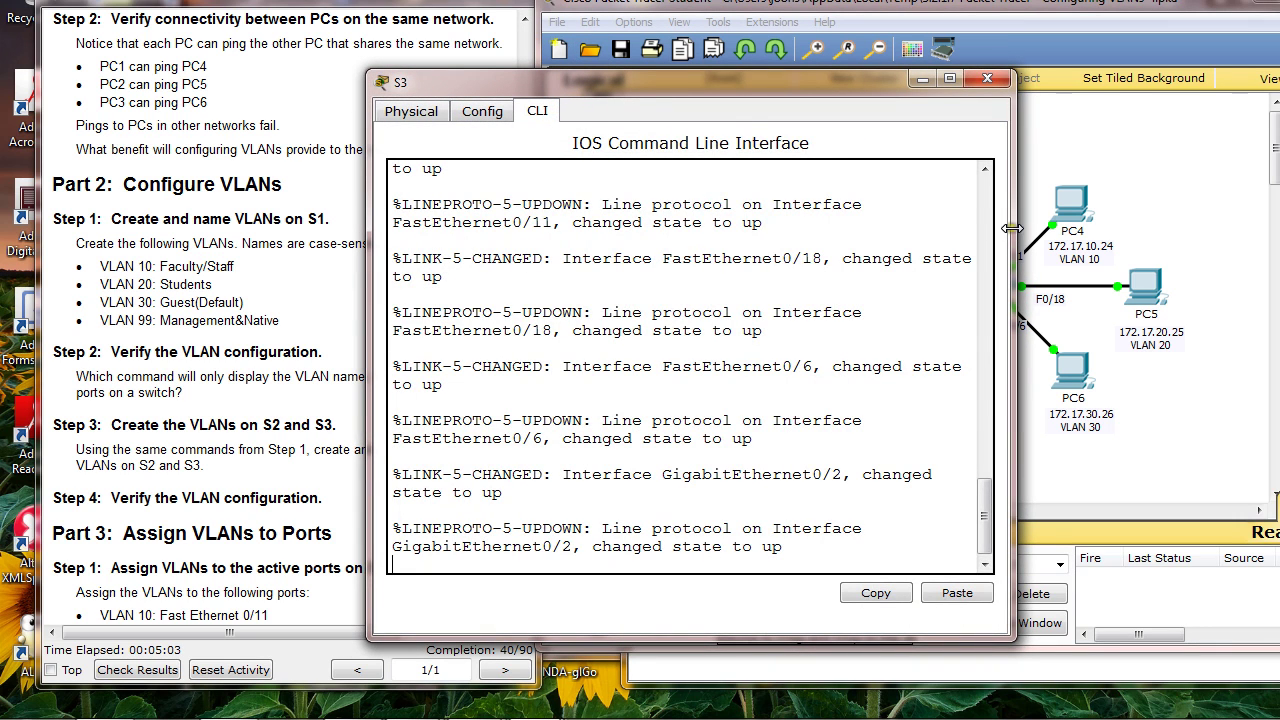
{"action": "left_click_drag", "start_coordinate": [1014, 235], "coordinate": [1279, 244]}
{"action": "key", "text": "Return"}
{"action": "key", "text": "Return"}
{"action": "key", "text": "Return"}
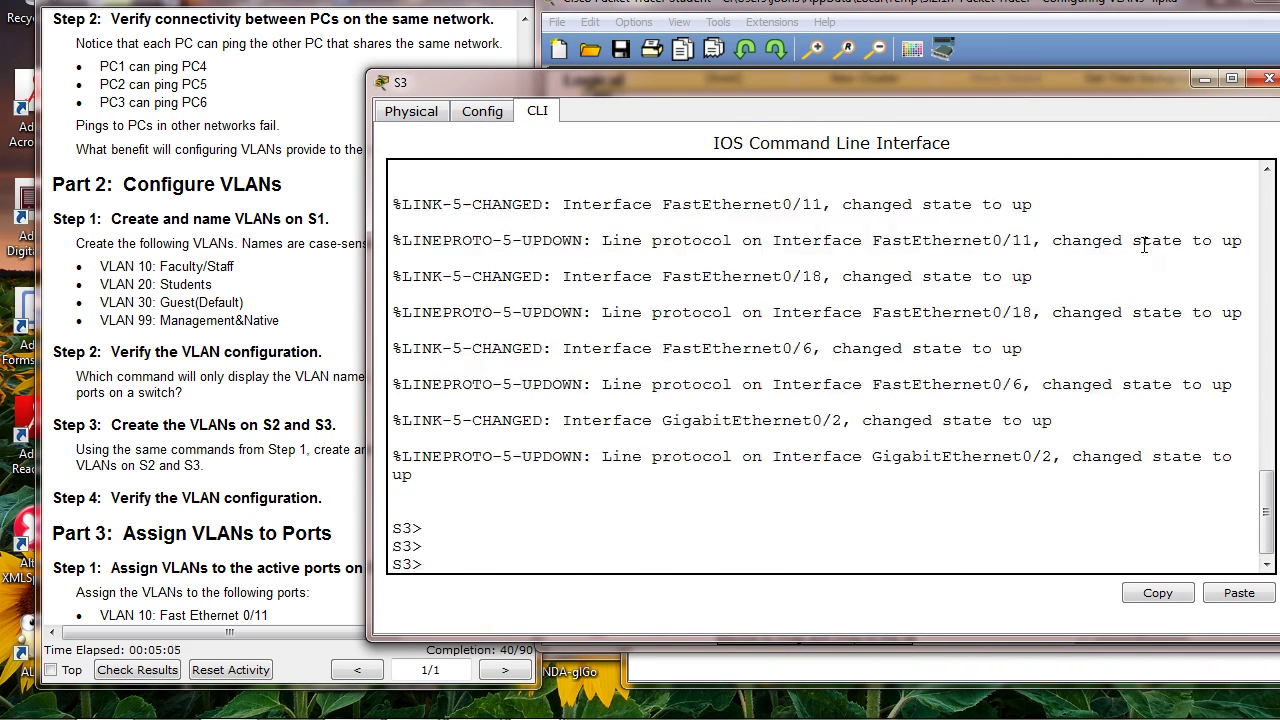
{"action": "type", "text": "ena"}
{"action": "key", "text": "BackSpace"}
{"action": "key", "text": "BackSpace"}
{"action": "key", "text": "BackSpace"}
{"action": "type", "text": "en"}
{"action": "key", "text": "Return"}
{"action": "type", "text": "config t"}
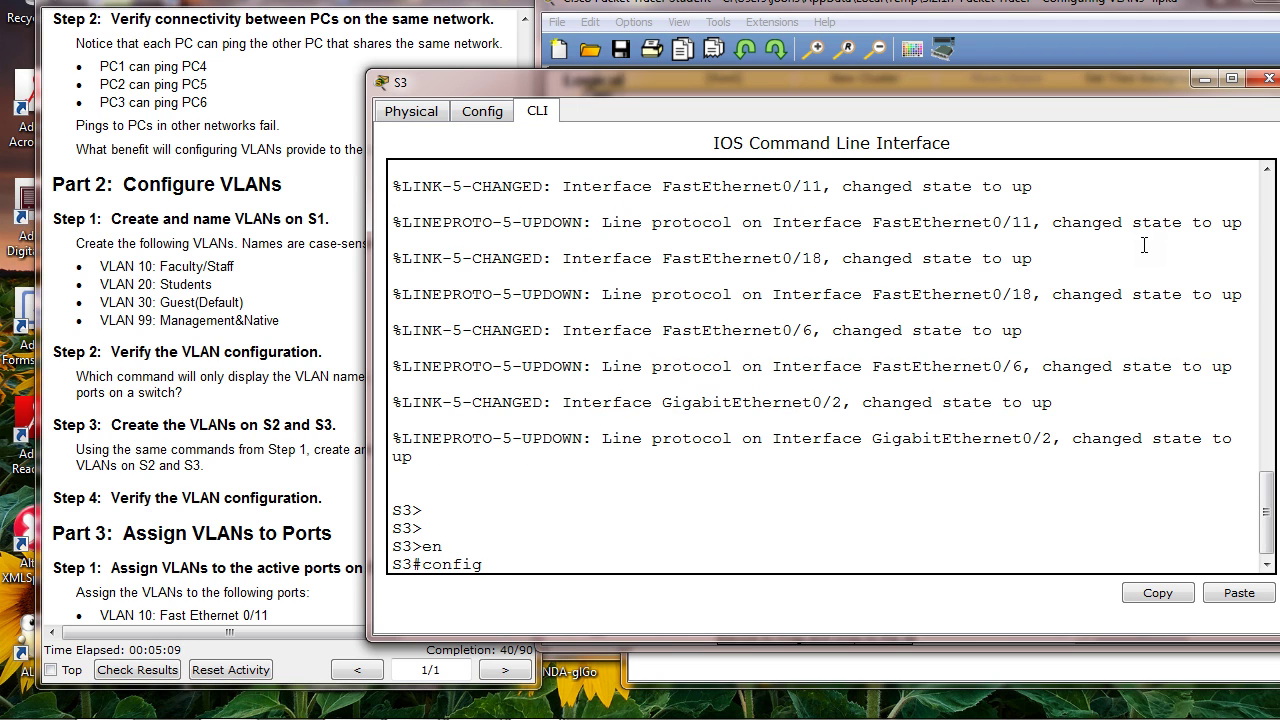
{"action": "key", "text": "Return"}
Step: Create VLAN 10 named Faculty/Staff and VLAN 20 named Students on S3
{"action": "type", "text": "vlan 10"}
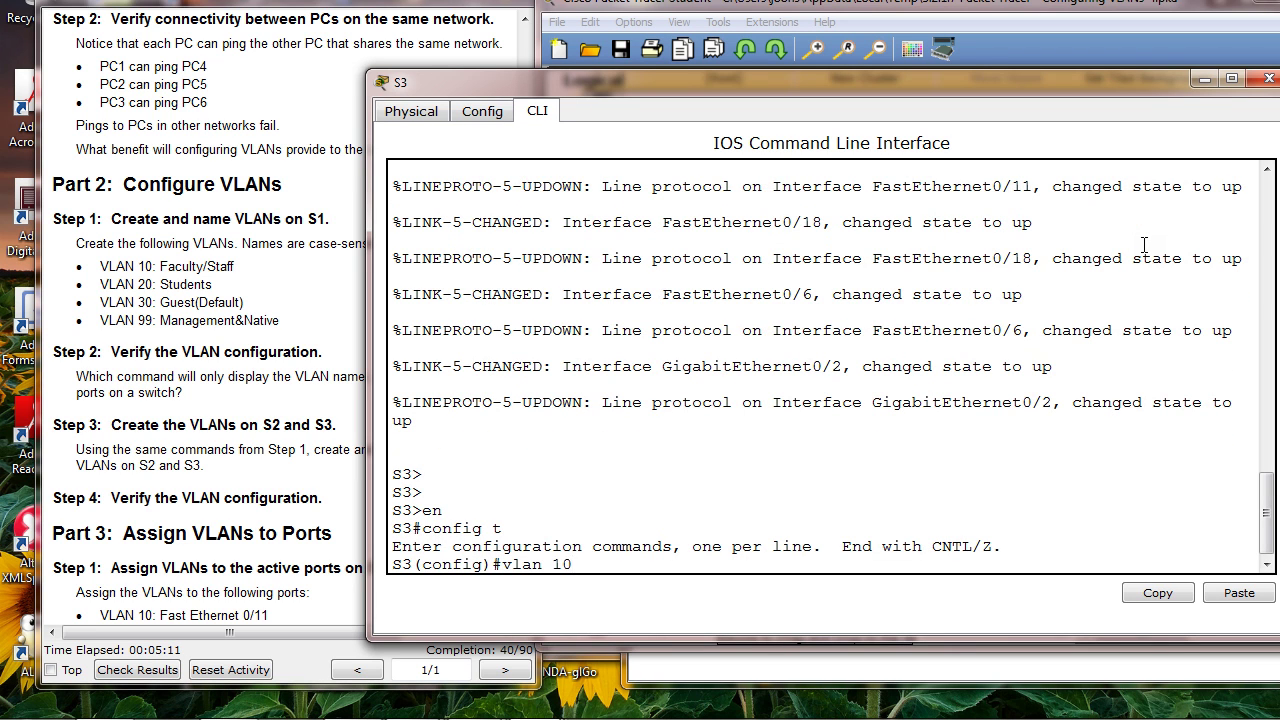
{"action": "key", "text": "Return"}
{"action": "type", "text": "nam"}
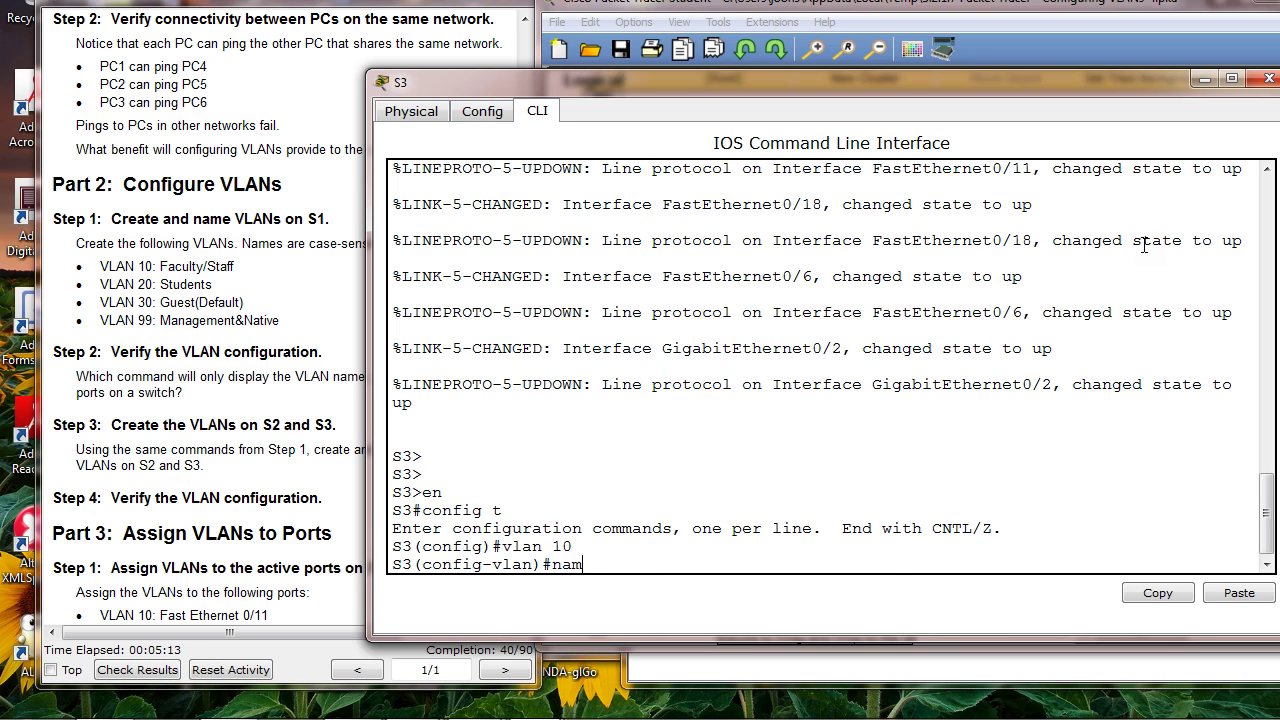
{"action": "type", "text": "e Faculty/Staff"}
{"action": "key", "text": "Return"}
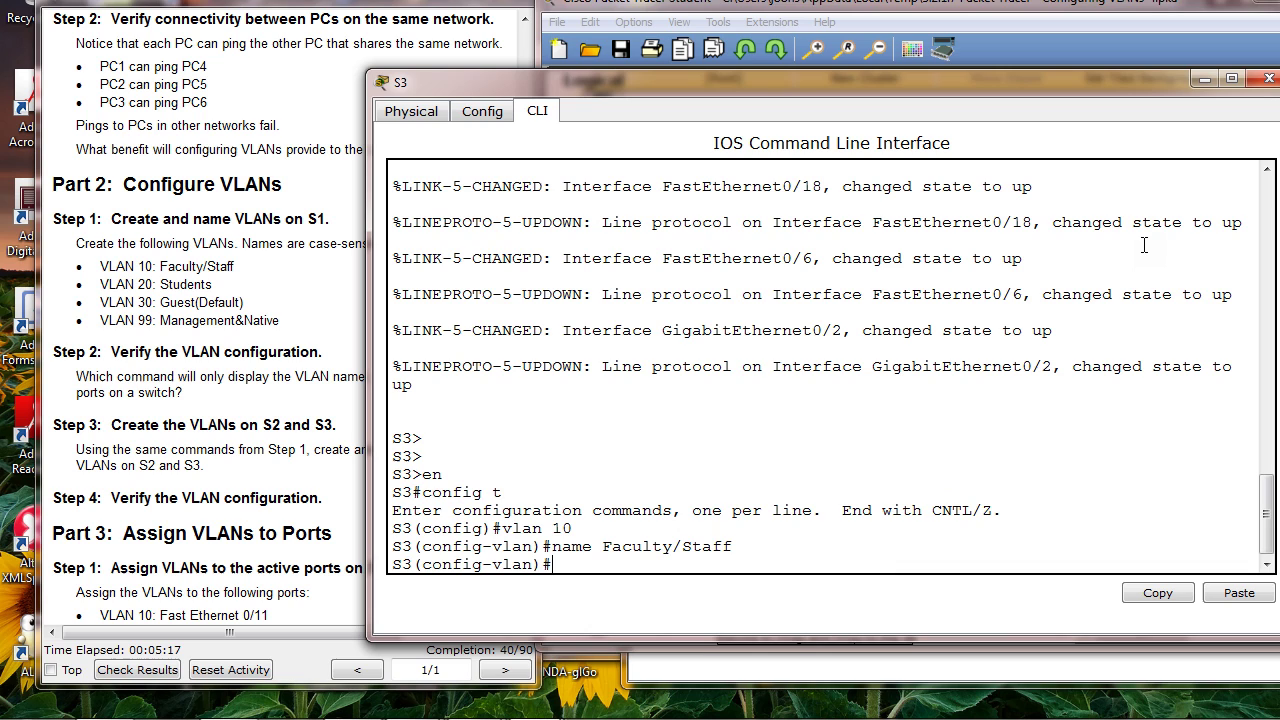
{"action": "type", "text": "name"}
{"action": "key", "text": "BackSpace"}
{"action": "key", "text": "BackSpace"}
{"action": "key", "text": "BackSpace"}
{"action": "type", "text": "lan 20"}
{"action": "key", "text": "Return"}
{"action": "type", "text": "name a"}
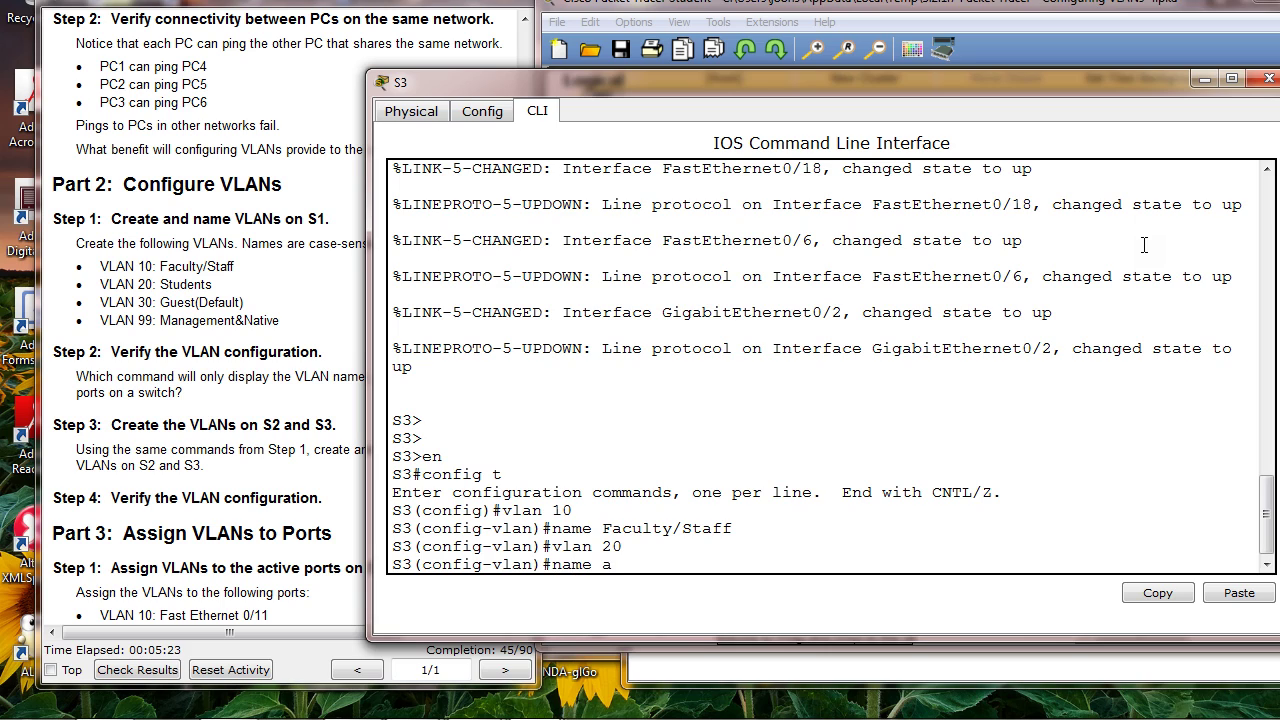
{"action": "type", "text": "S"}
{"action": "key", "text": "BackSpace"}
{"action": "key", "text": "BackSpace"}
{"action": "type", "text": "Stuent"}
{"action": "key", "text": "BackSpace"}
{"action": "key", "text": "BackSpace"}
{"action": "key", "text": "BackSpace"}
{"action": "type", "text": "dents"}
{"action": "key", "text": "Return"}
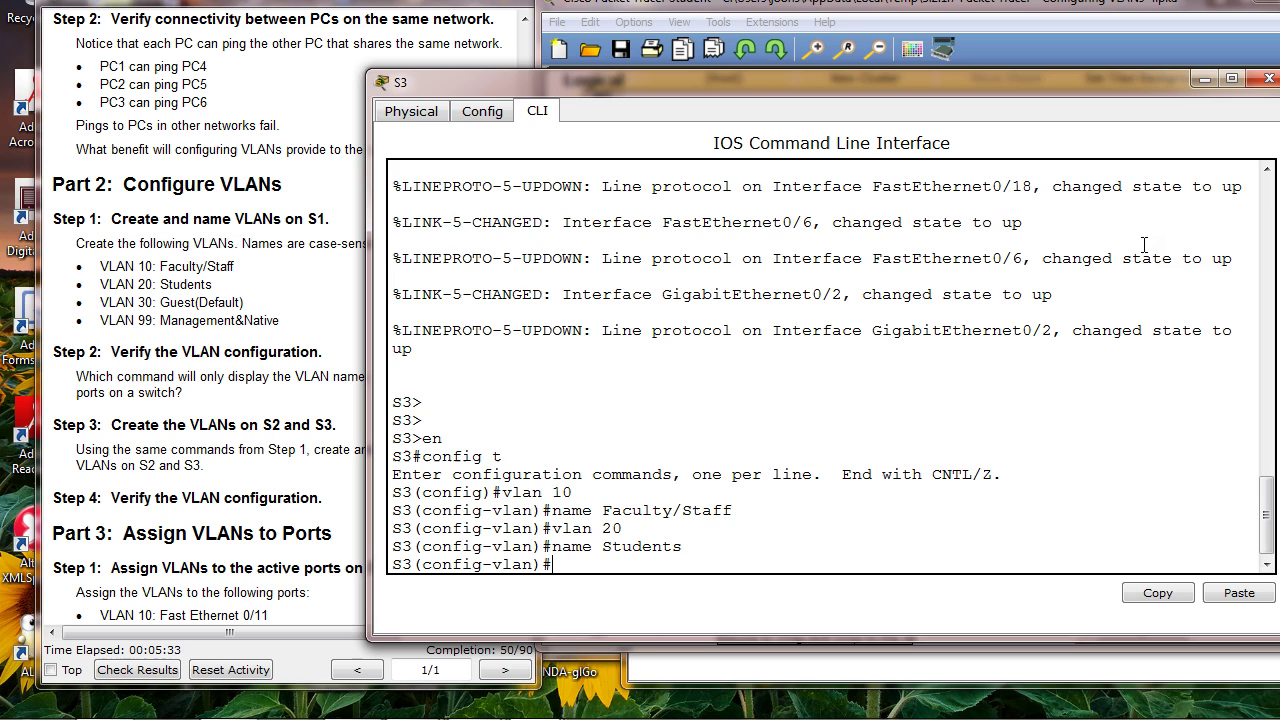
Step: Create VLAN 30 named Guest(Default) on S3
{"action": "type", "text": "valn"}
{"action": "key", "text": "BackSpace"}
{"action": "key", "text": "BackSpace"}
{"action": "type", "text": "lan 30"}
{"action": "key", "text": "Return"}
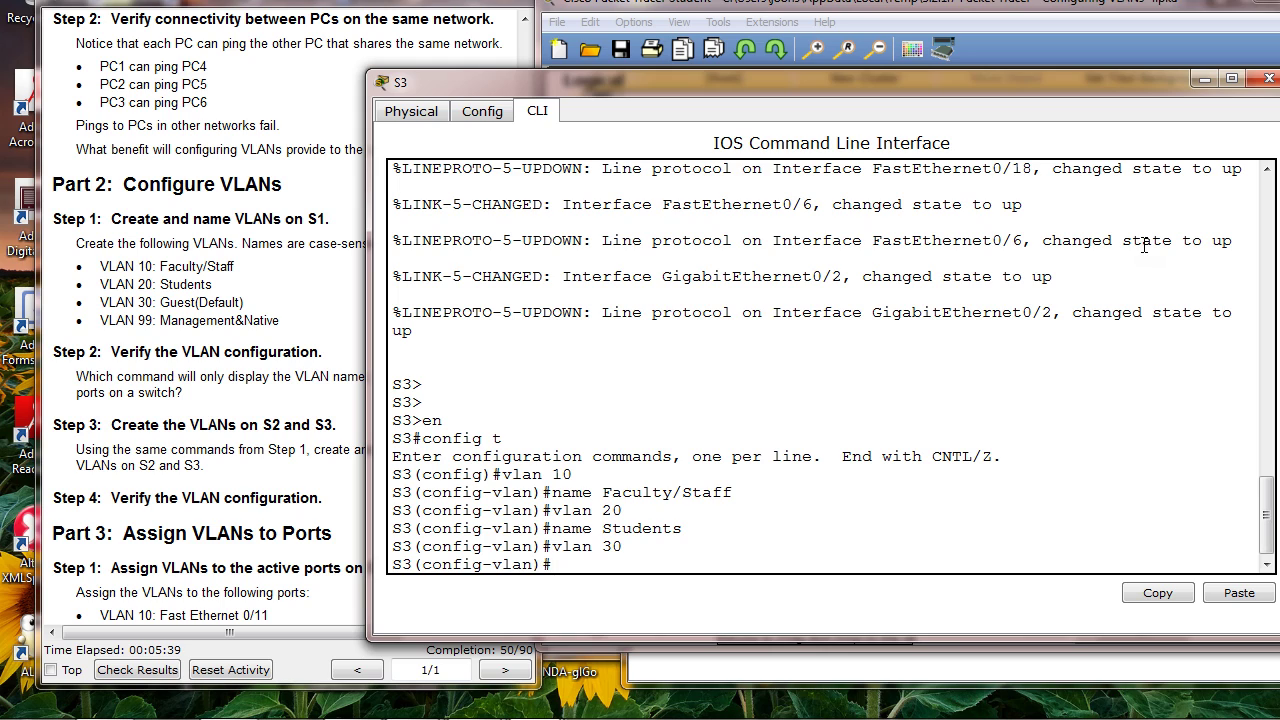
{"action": "type", "text": "name Guest(Default"}
{"action": "key", "text": "BackSpace"}
{"action": "key", "text": "BackSpace"}
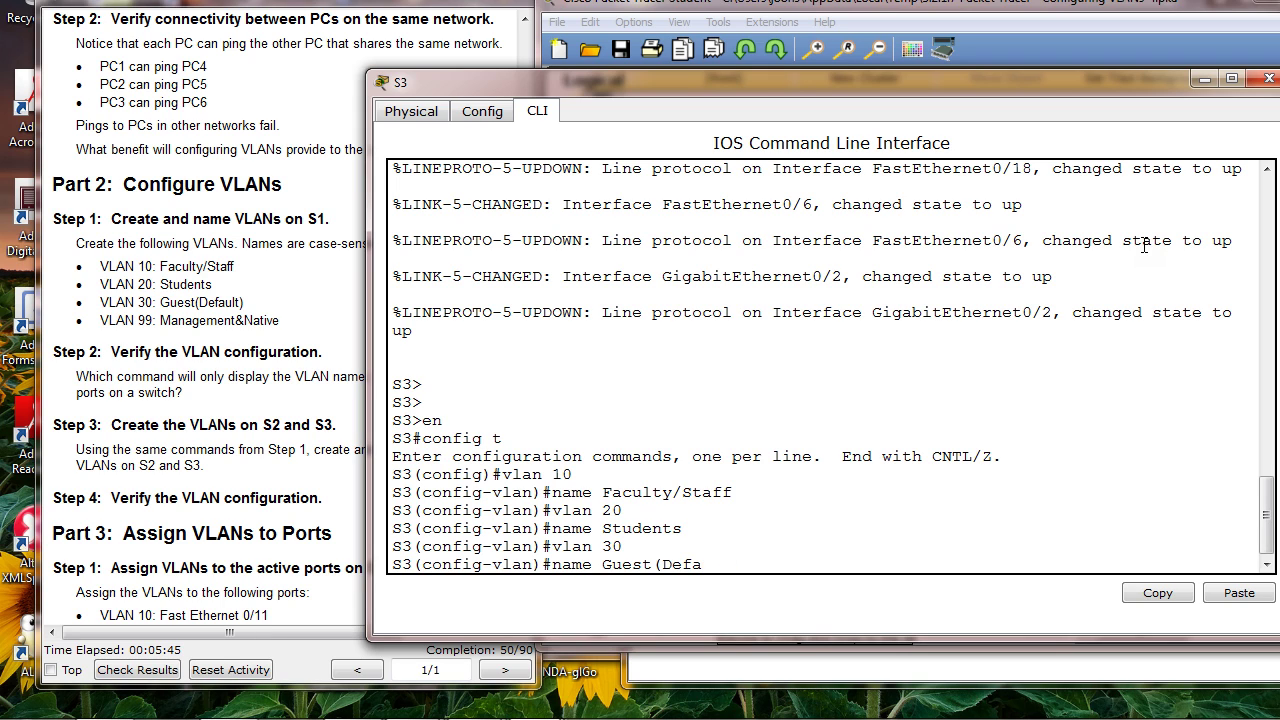
{"action": "type", "text": "ult)"}
{"action": "key", "text": "Return"}
{"action": "key", "text": "Return"}
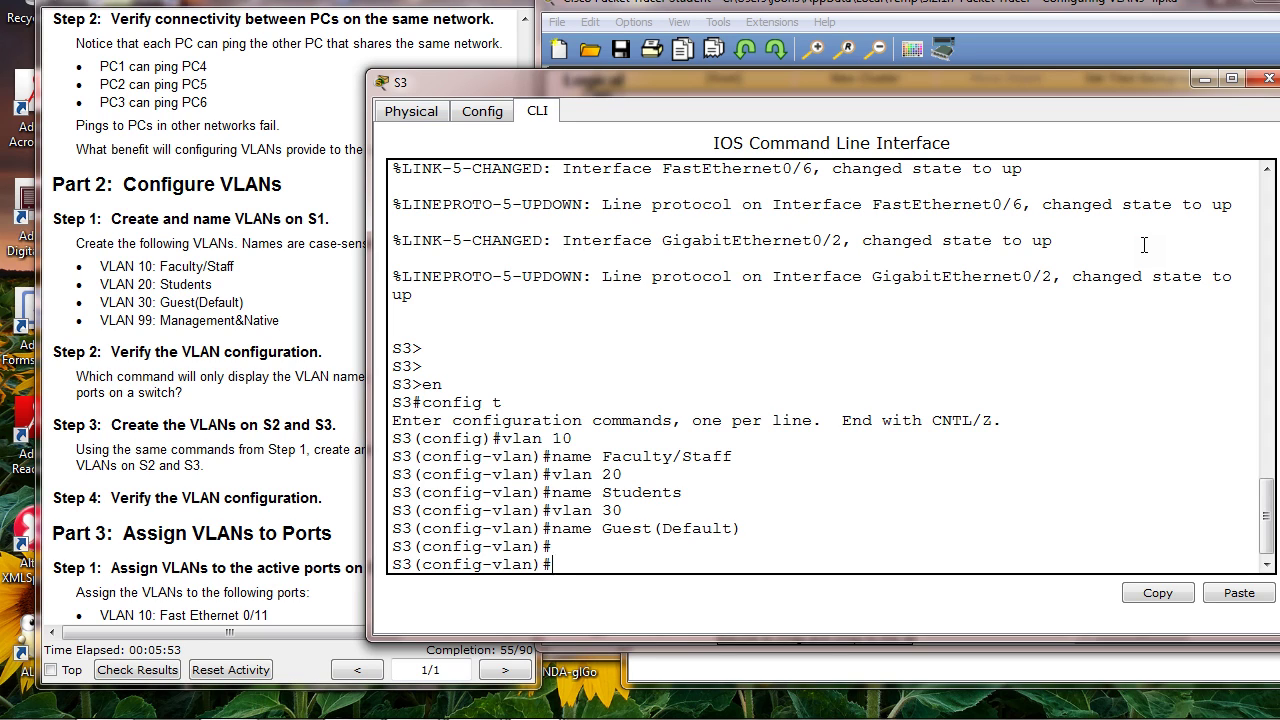
Step: Create VLAN 99 named Management&Native, then leave configuration mode with end
{"action": "type", "text": "vlan 99"}
{"action": "key", "text": "Return"}
{"action": "type", "text": "name"}
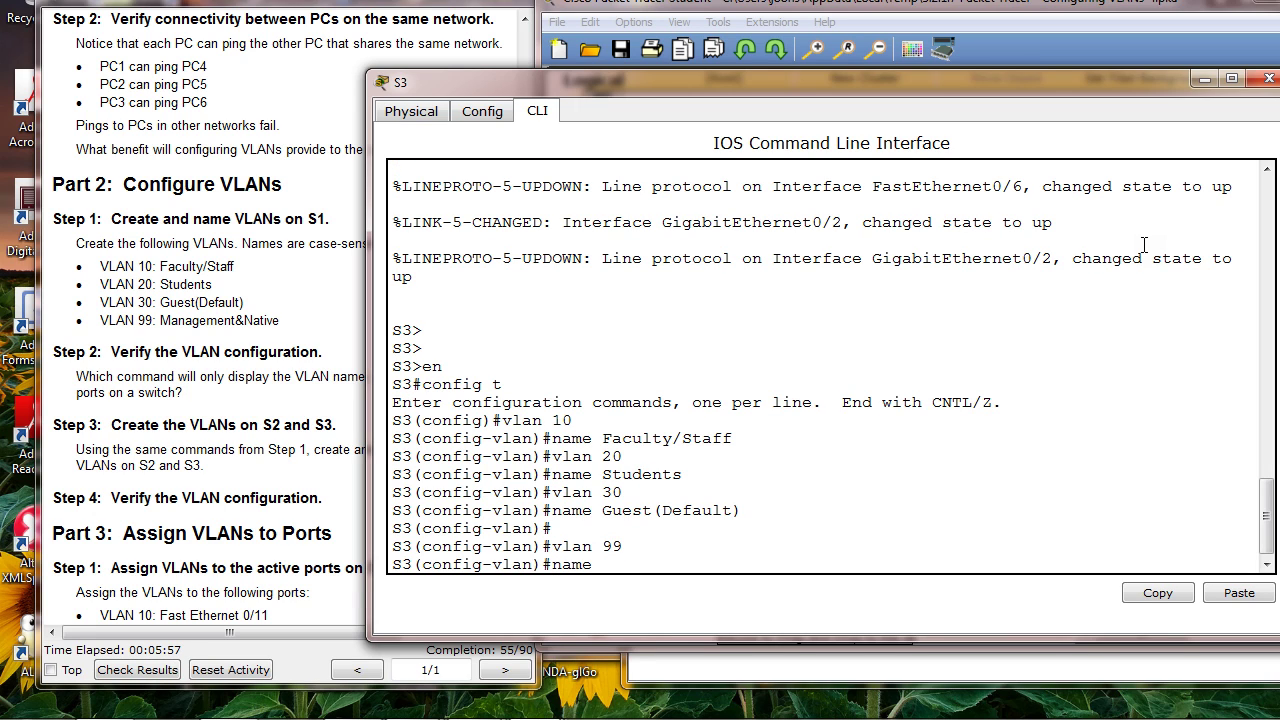
{"action": "type", "text": " Management/&Native"}
{"action": "key", "text": "Return"}
{"action": "key", "text": "Return"}
{"action": "key", "text": "Return"}
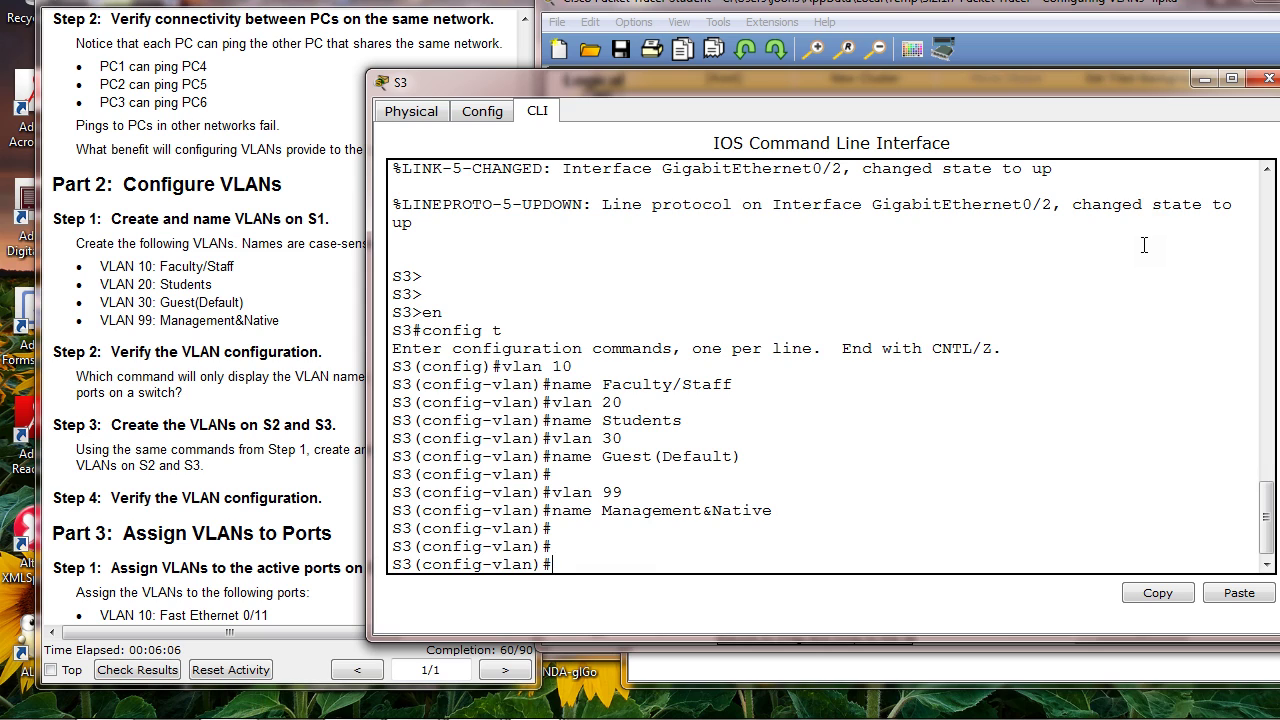
{"action": "key", "text": "Return"}
{"action": "key", "text": "Return"}
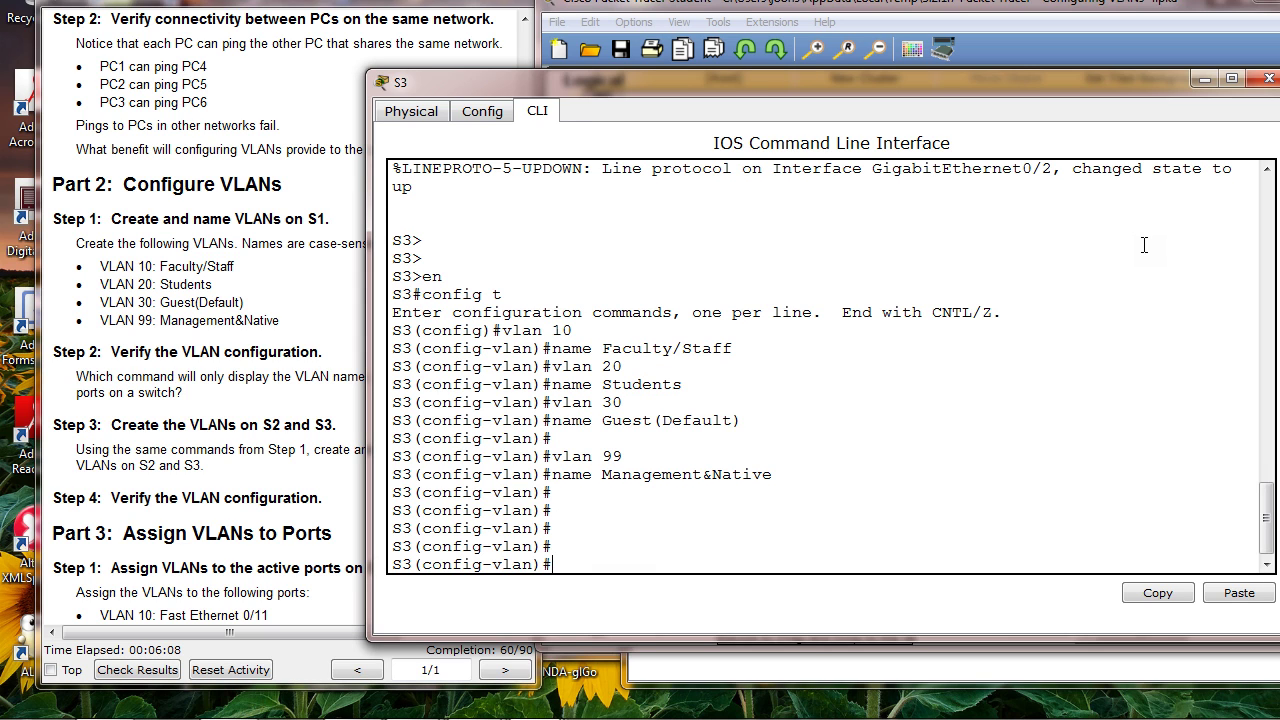
{"action": "type", "text": "end"}
{"action": "key", "text": "Return"}
Step: Run show vlan brief on S3 to confirm VLANs 10, 20, 30 and 99 are active
{"action": "key", "text": "Return"}
{"action": "type", "text": "show"}
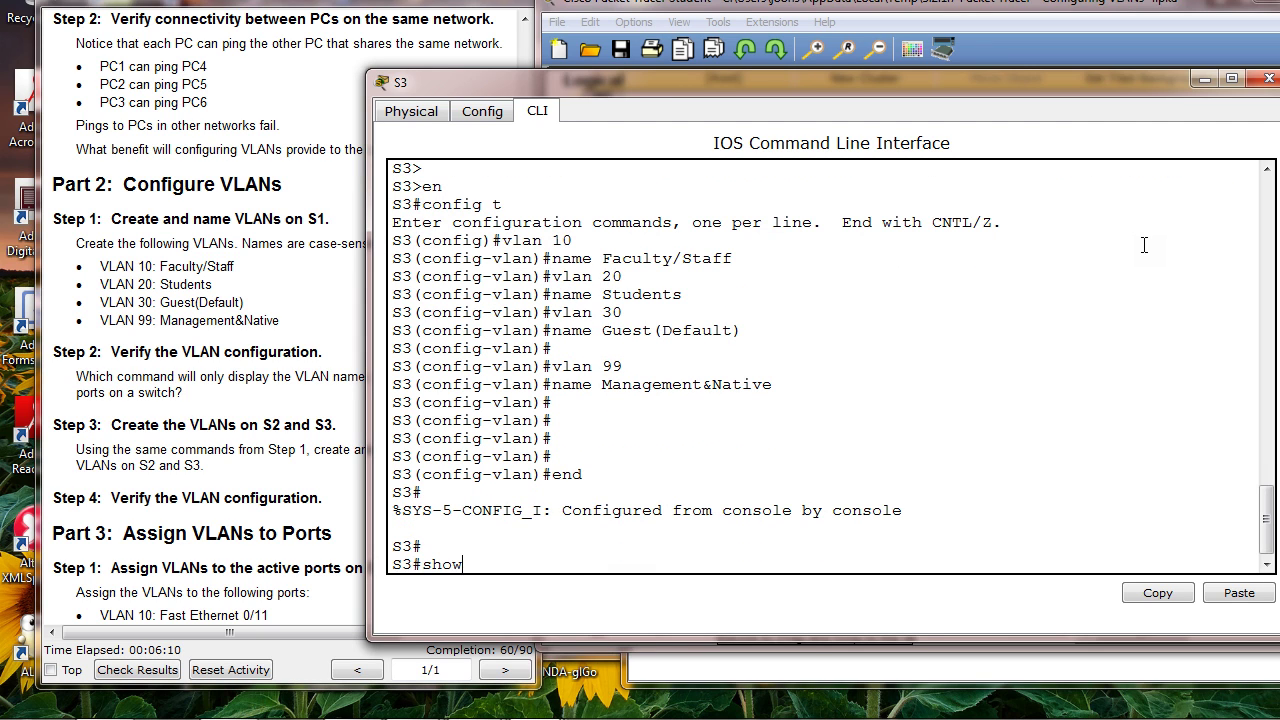
{"action": "type", "text": " vlan brief"}
{"action": "key", "text": "Return"}
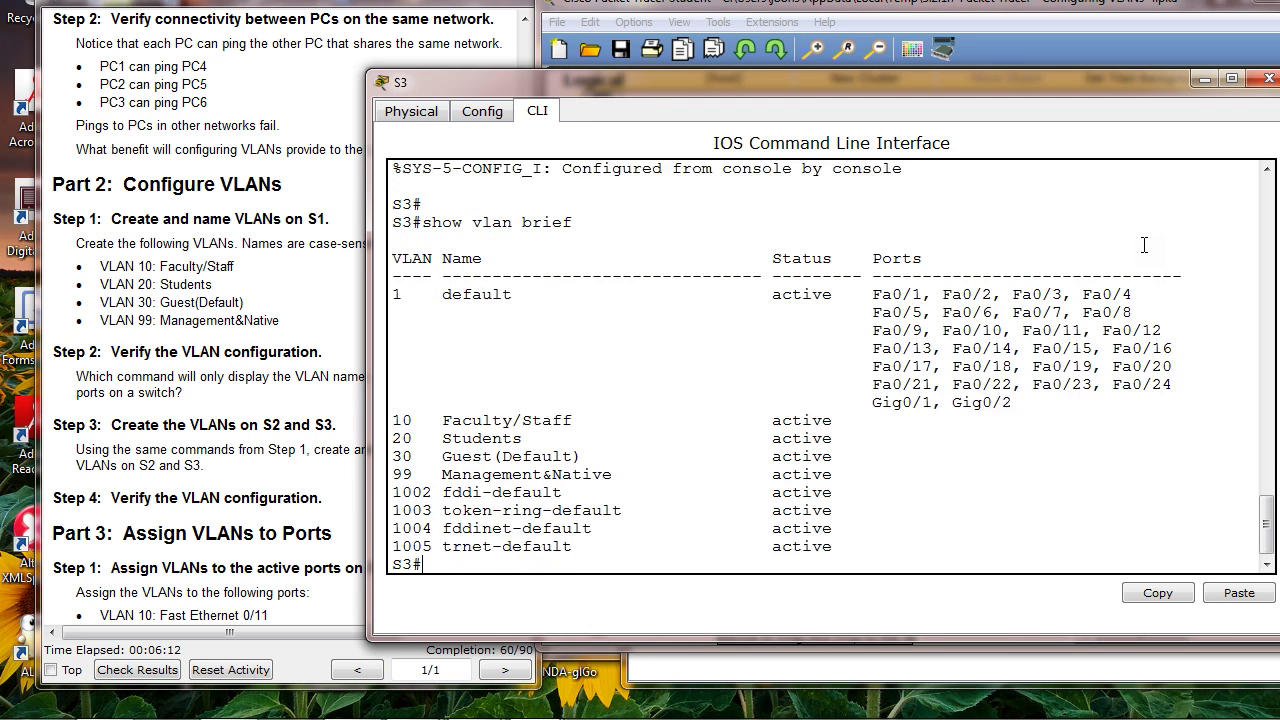
{"action": "key", "text": "Return"}
{"action": "key", "text": "Return"}
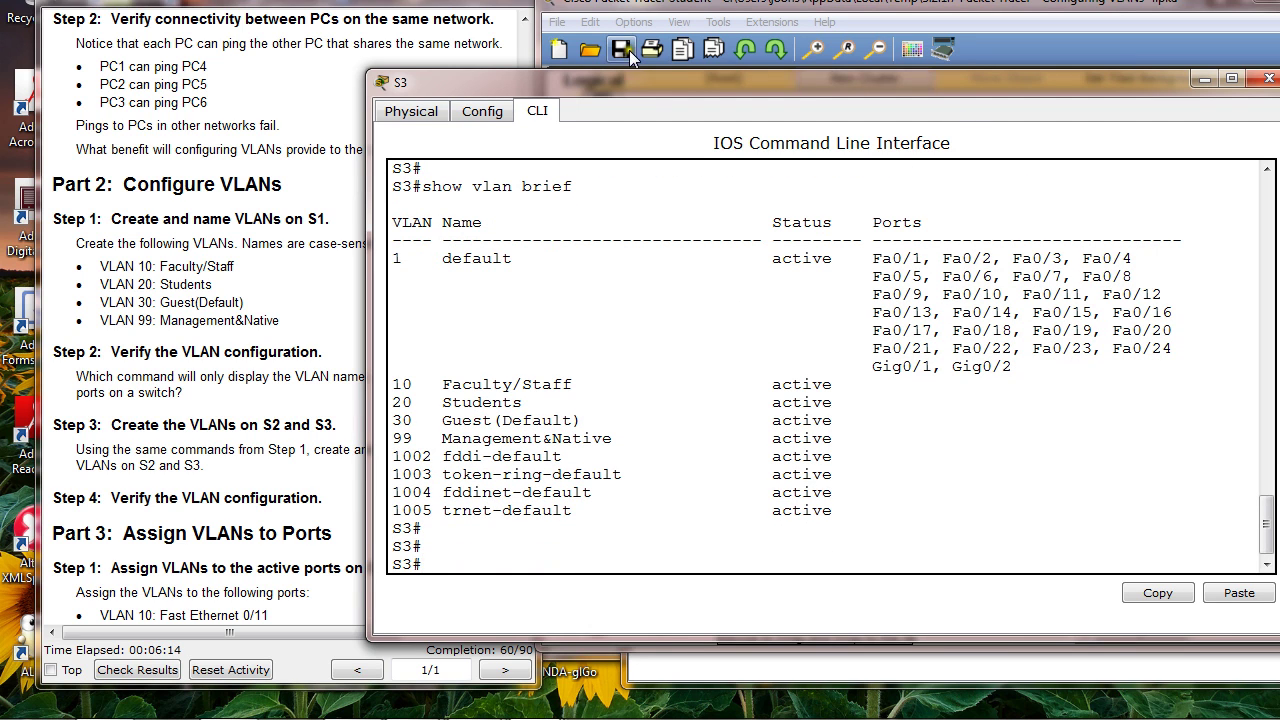
{"action": "left_click_drag", "start_coordinate": [615, 79], "coordinate": [847, 98]}
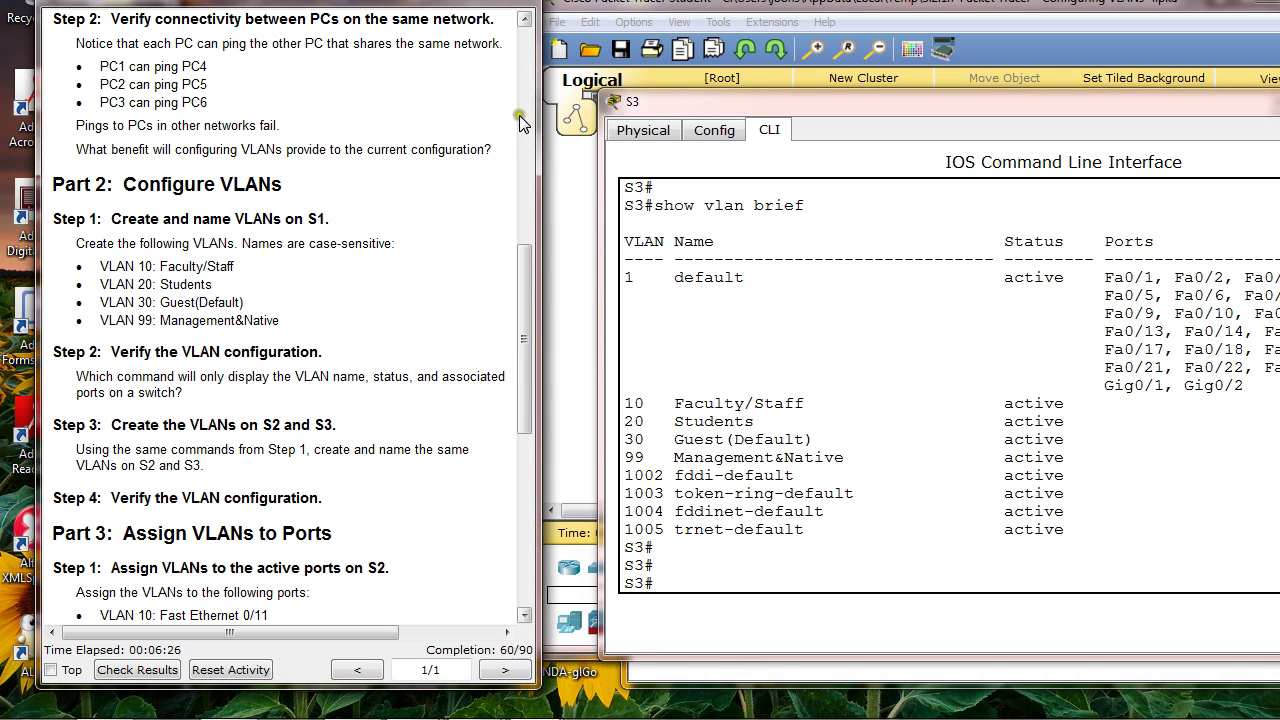
Step: Scroll the instructions to Part 3 and return from S3's terminal to the topology
{"action": "scroll", "coordinate": [322, 300], "scroll_direction": "down", "scroll_amount": 5}
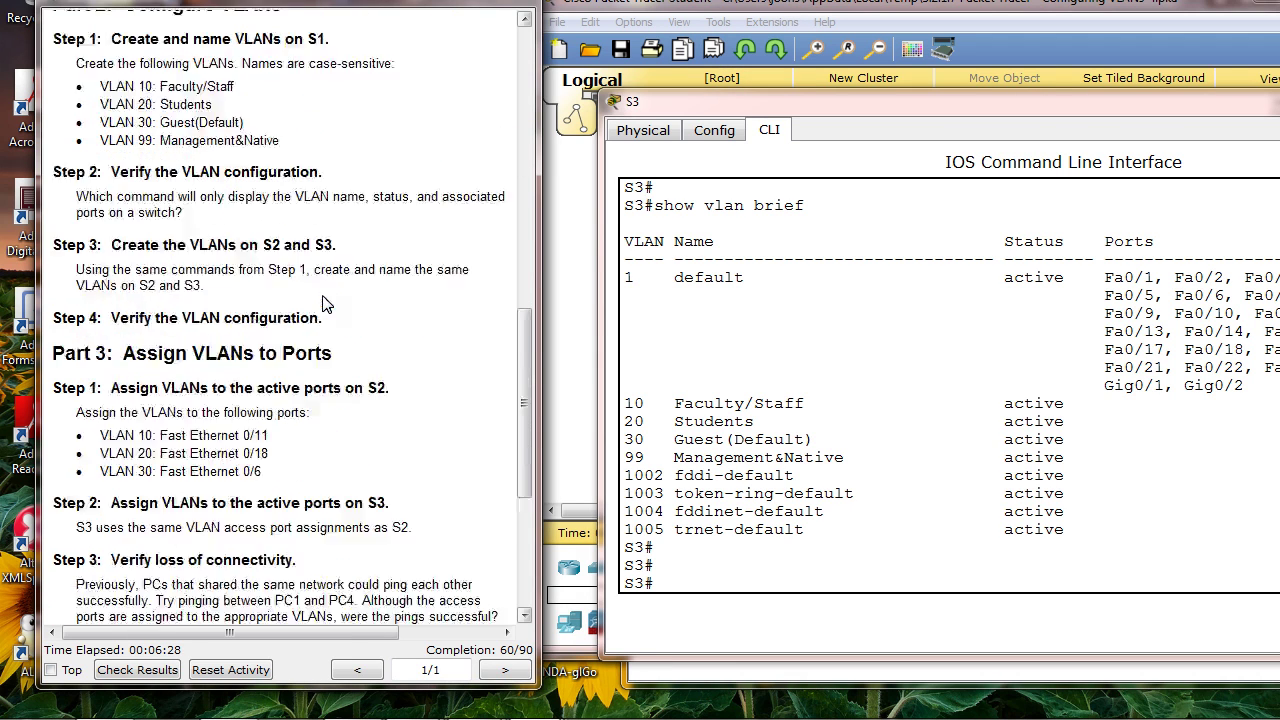
{"action": "key", "text": "alt+Tab"}
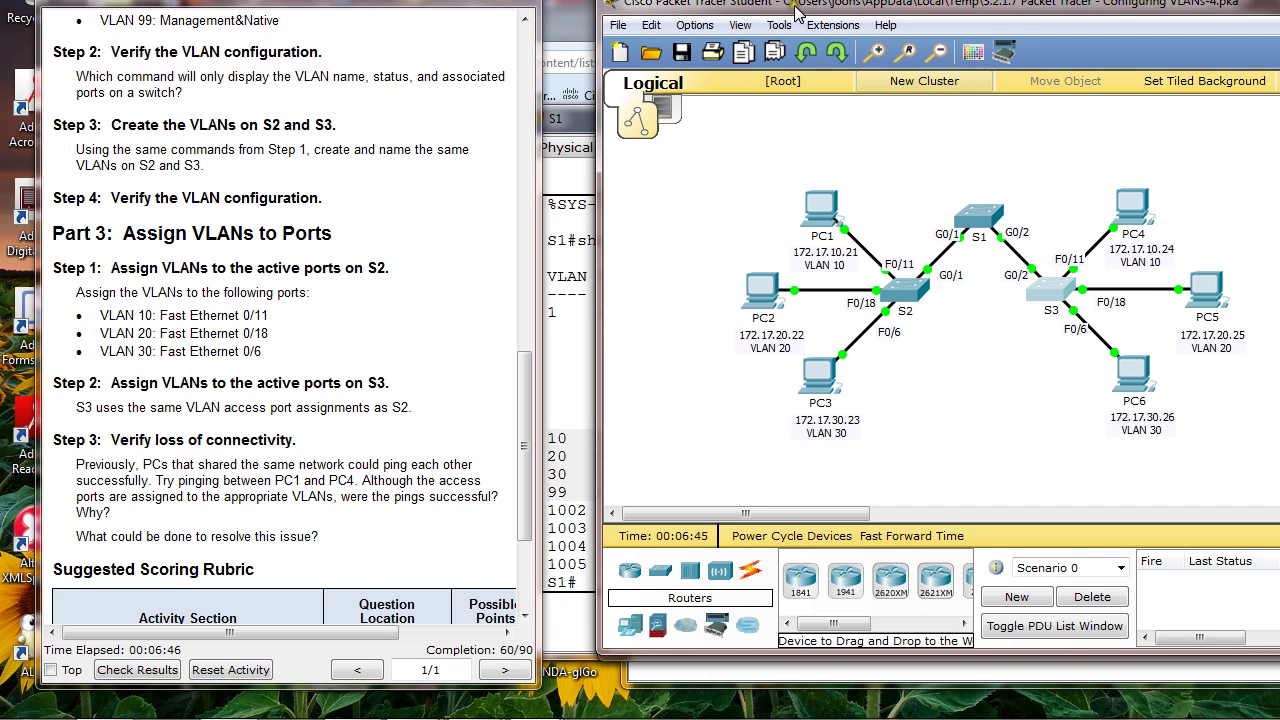
{"action": "mouse_move", "coordinate": [798, 8]}
{"action": "left_mouse_down"}
{"action": "mouse_move", "coordinate": [838, 8]}
{"action": "mouse_move", "coordinate": [804, 16]}
{"action": "left_mouse_up"}
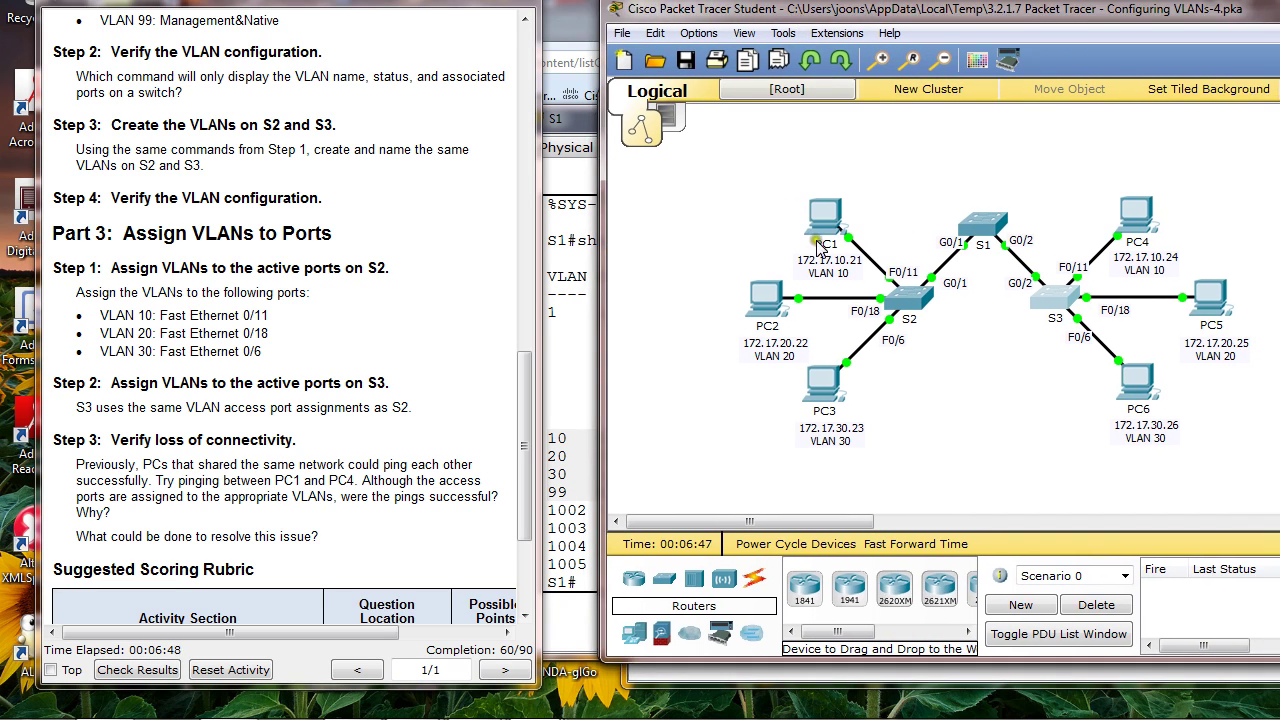
Step: In S2's CLI, exit to global configuration and select interface Fa0/11
{"action": "left_click", "coordinate": [898, 296]}
{"action": "left_click_drag", "start_coordinate": [832, 127], "coordinate": [710, 80]}
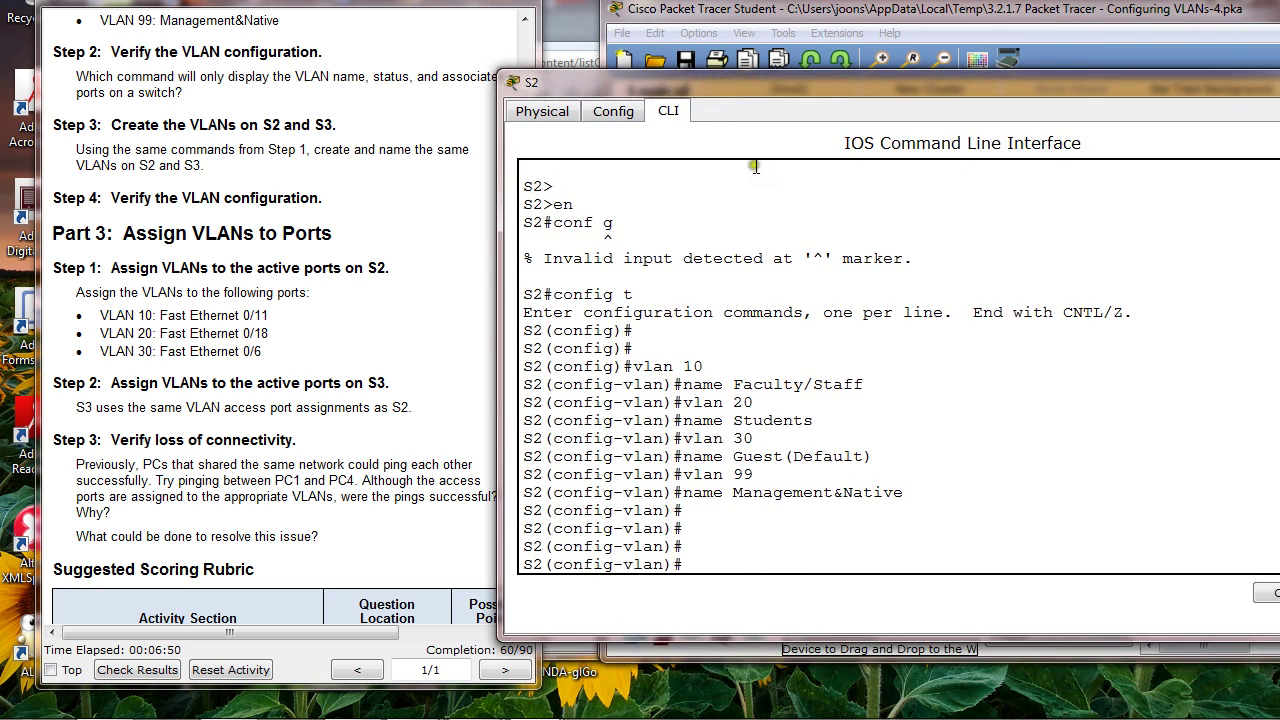
{"action": "key", "text": "Return"}
{"action": "key", "text": "Return"}
{"action": "type", "text": "exit"}
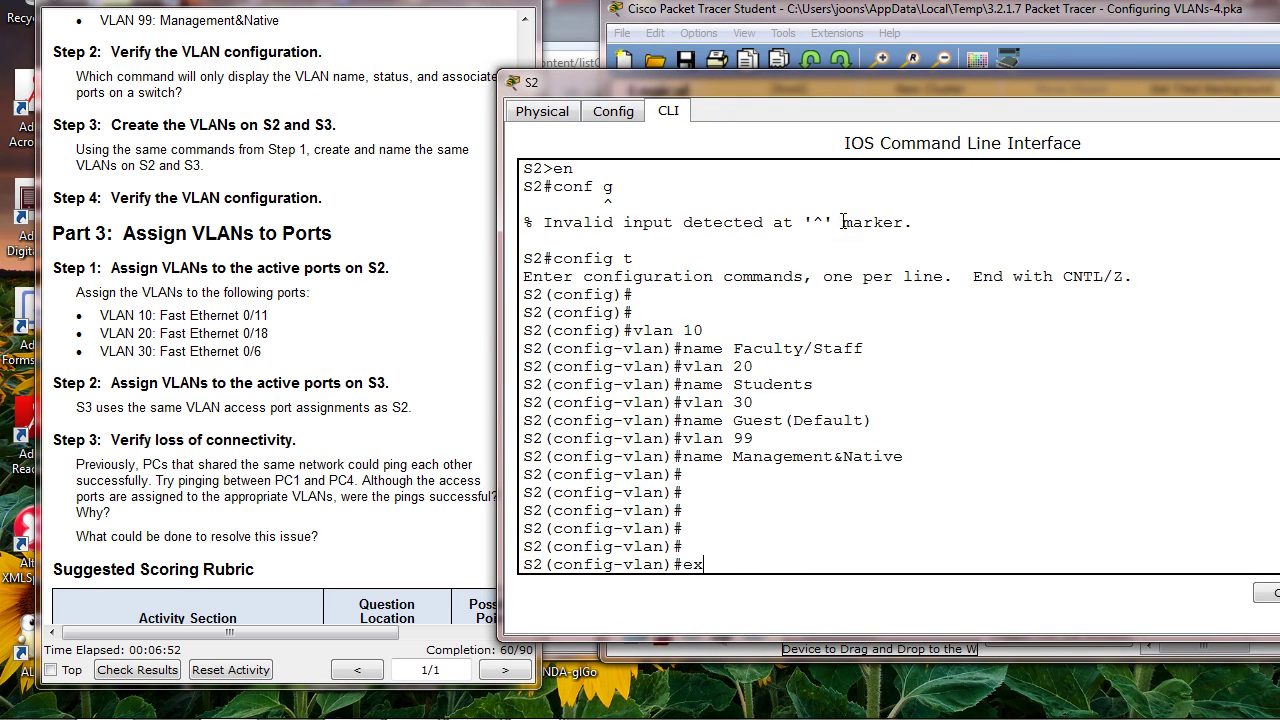
{"action": "key", "text": "Return"}
{"action": "key", "text": "Return"}
{"action": "key", "text": "Return"}
{"action": "key", "text": "Return"}
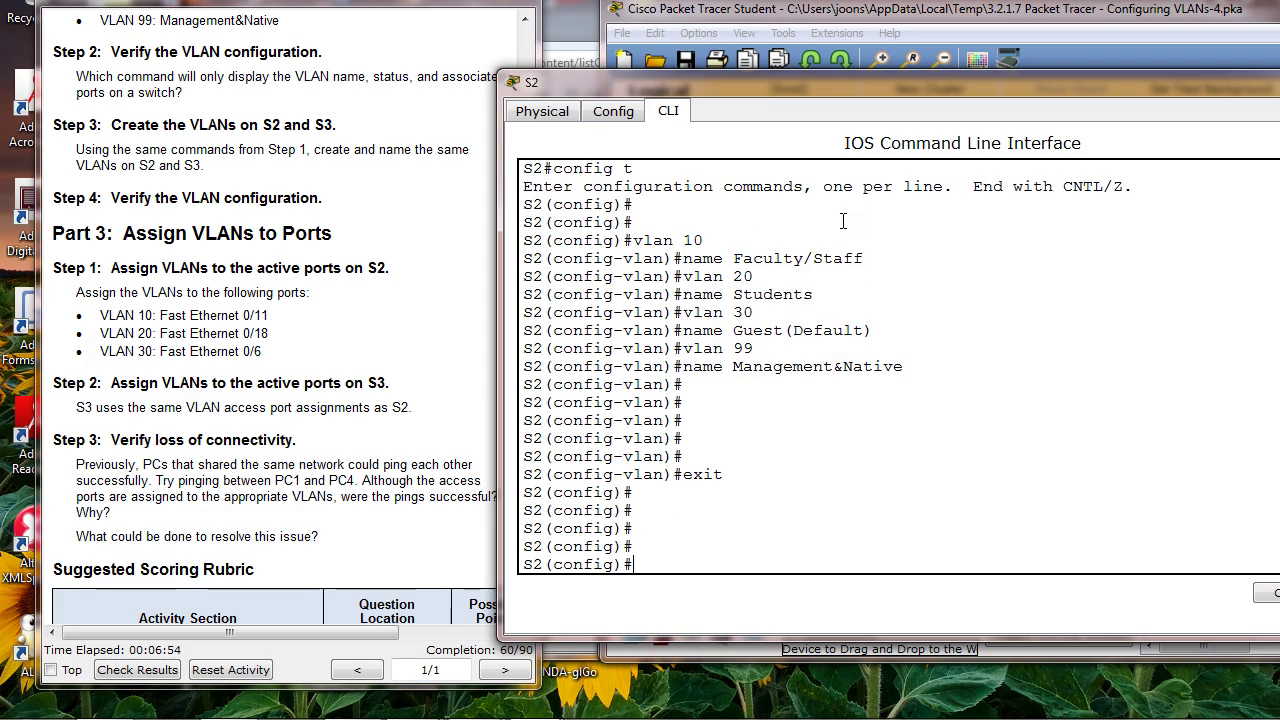
{"action": "type", "text": "int fa"}
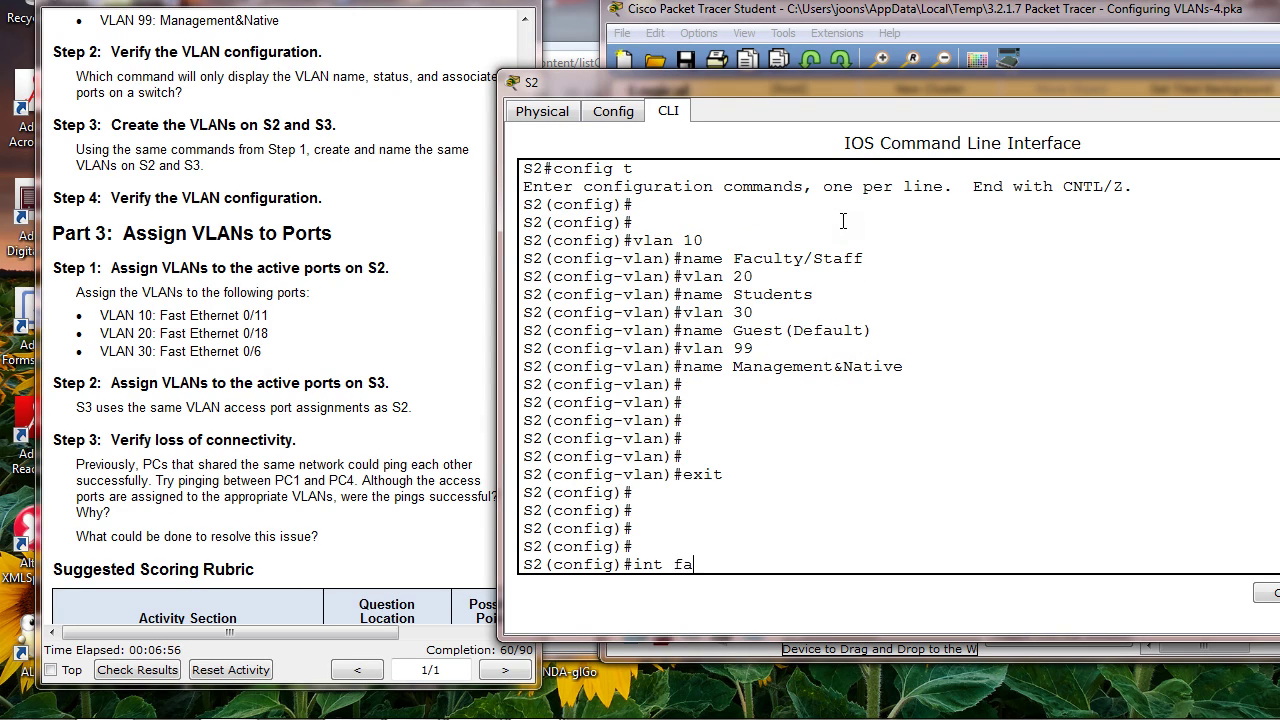
{"action": "type", "text": "90/11"}
{"action": "key", "text": "Return"}
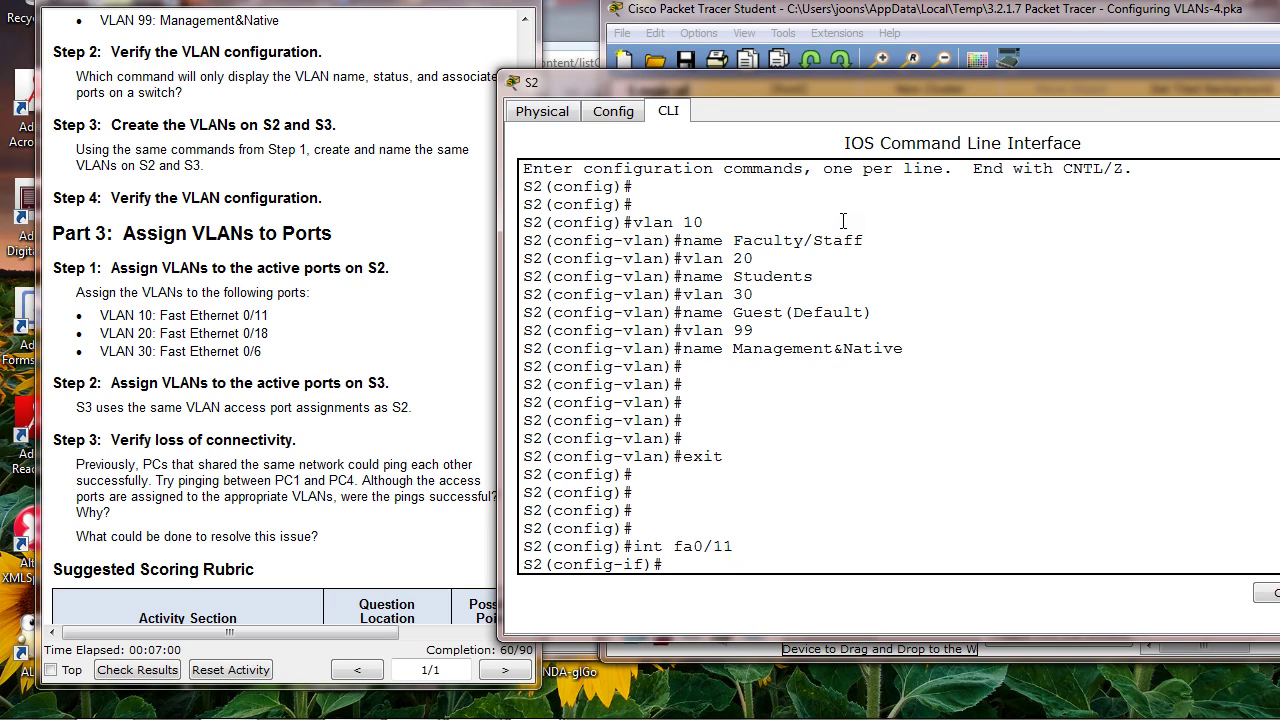
Step: Make S2's Fa0/11 an access port in VLAN 10
{"action": "type", "text": "swi"}
{"action": "key", "text": "Tab"}
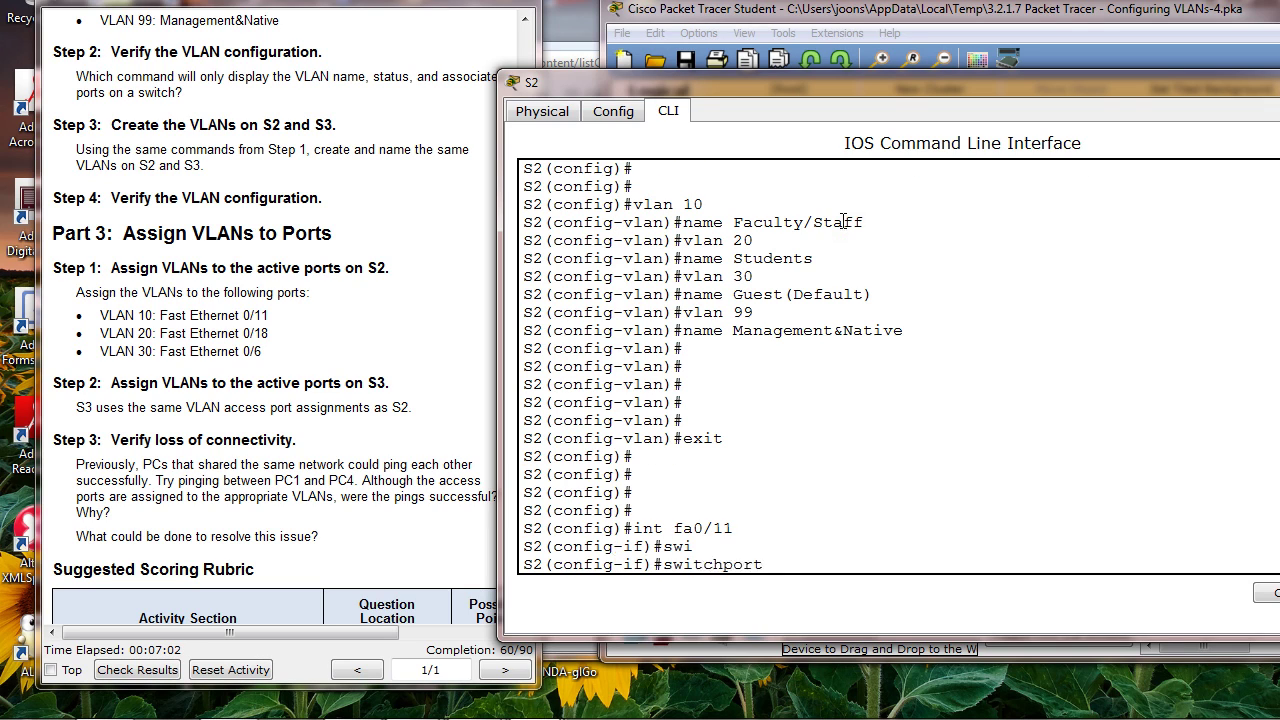
{"action": "type", "text": "acce"}
{"action": "key", "text": "Tab"}
{"action": "type", "text": "vlan"}
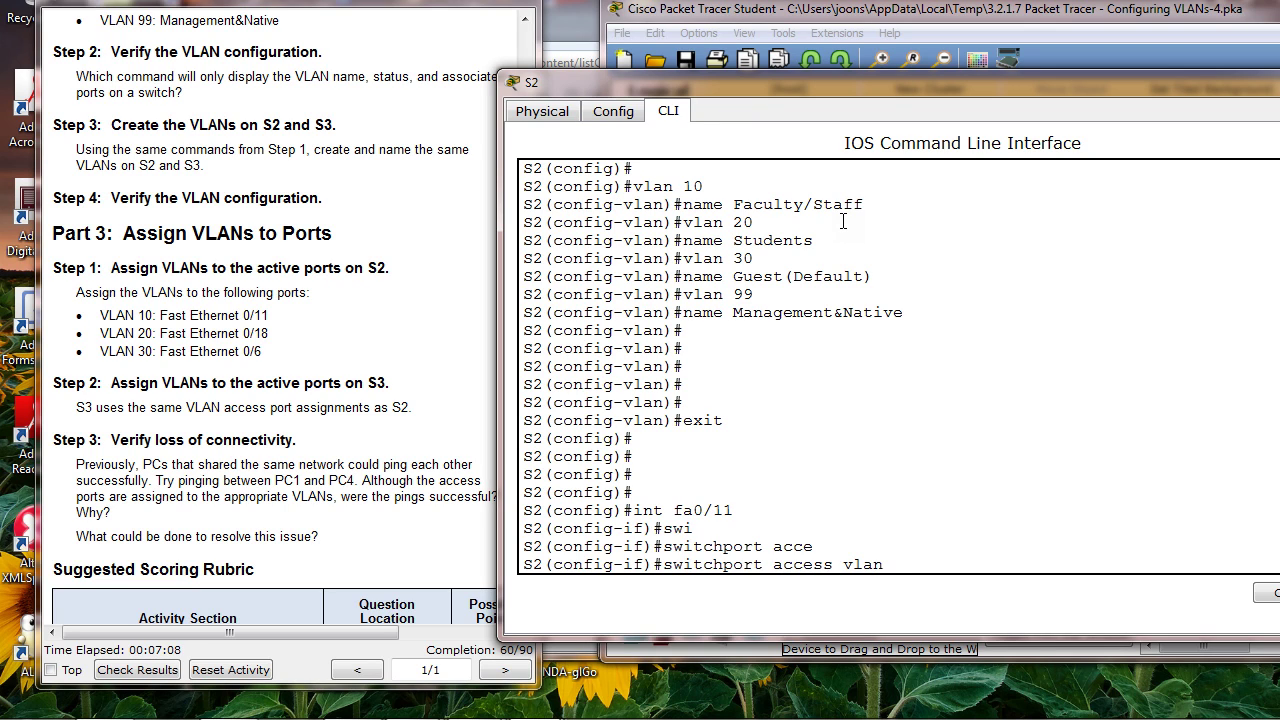
{"action": "type", "text": " 10"}
{"action": "key", "text": "Return"}
{"action": "key", "text": "Return"}
{"action": "key", "text": "Return"}
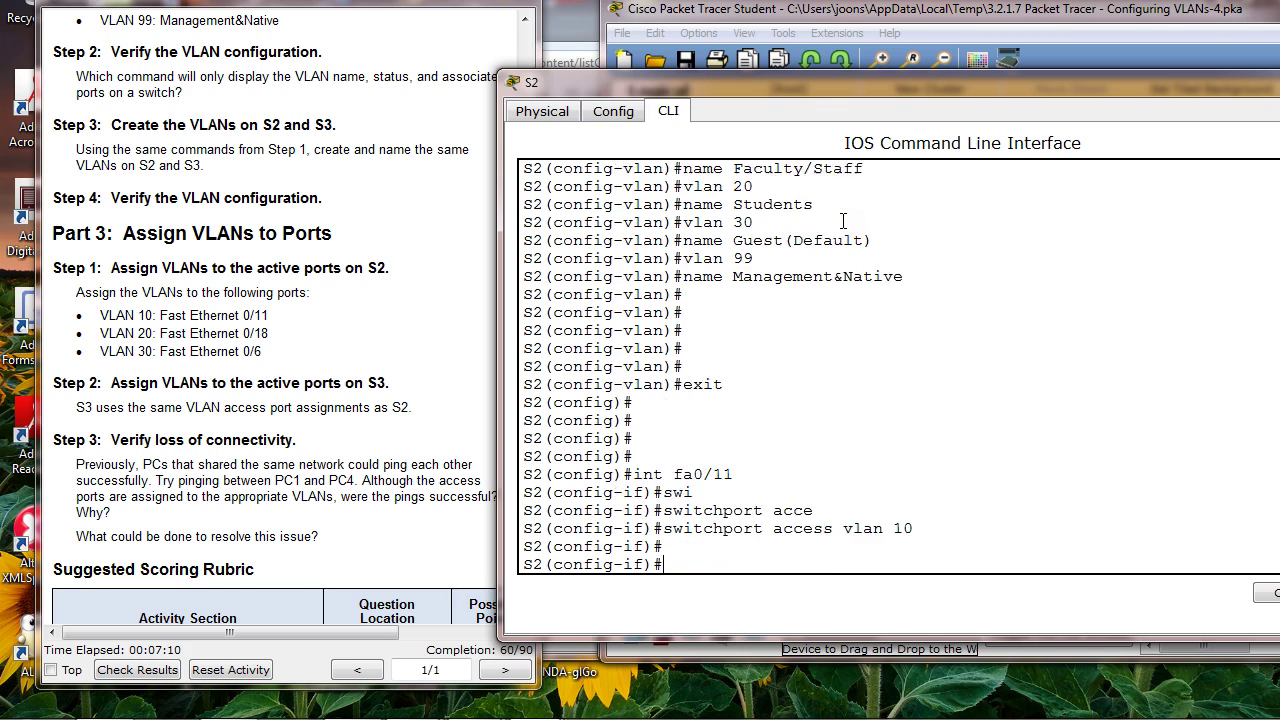
{"action": "type", "text": "swit"}
{"action": "key", "text": "Tab"}
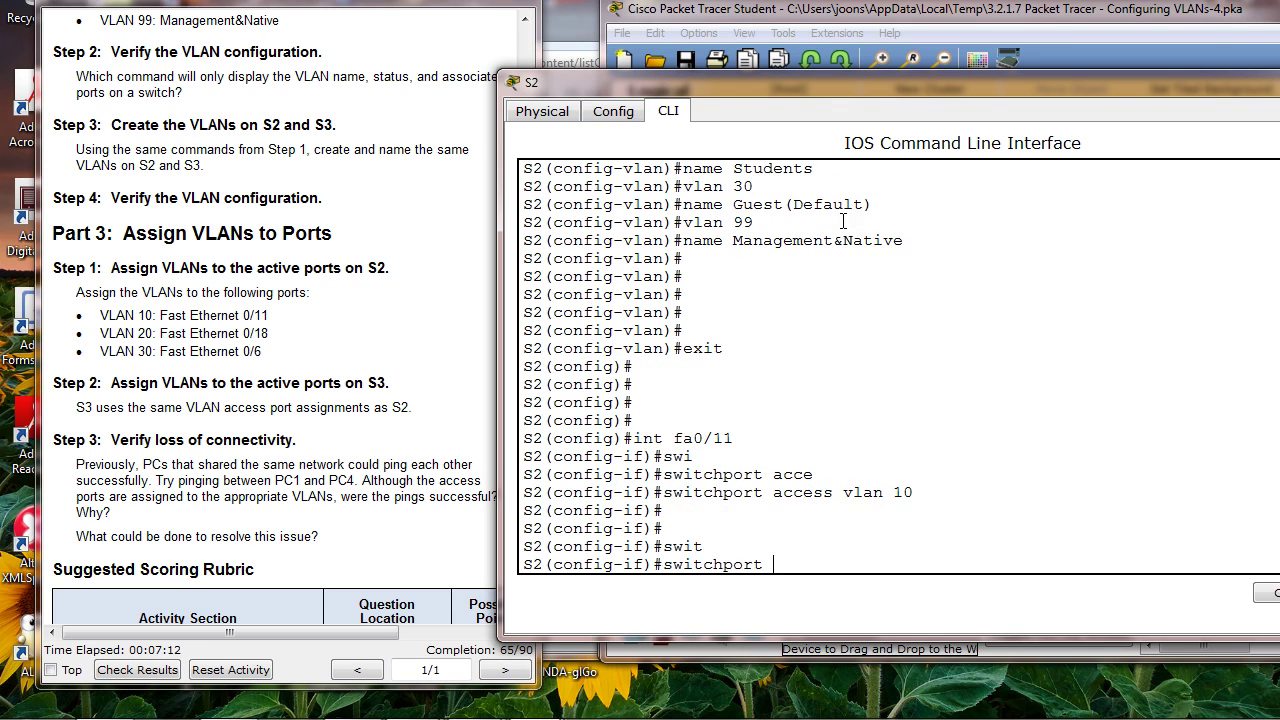
{"action": "type", "text": "mode acess"}
{"action": "key", "text": "Return"}
{"action": "key", "text": "Up"}
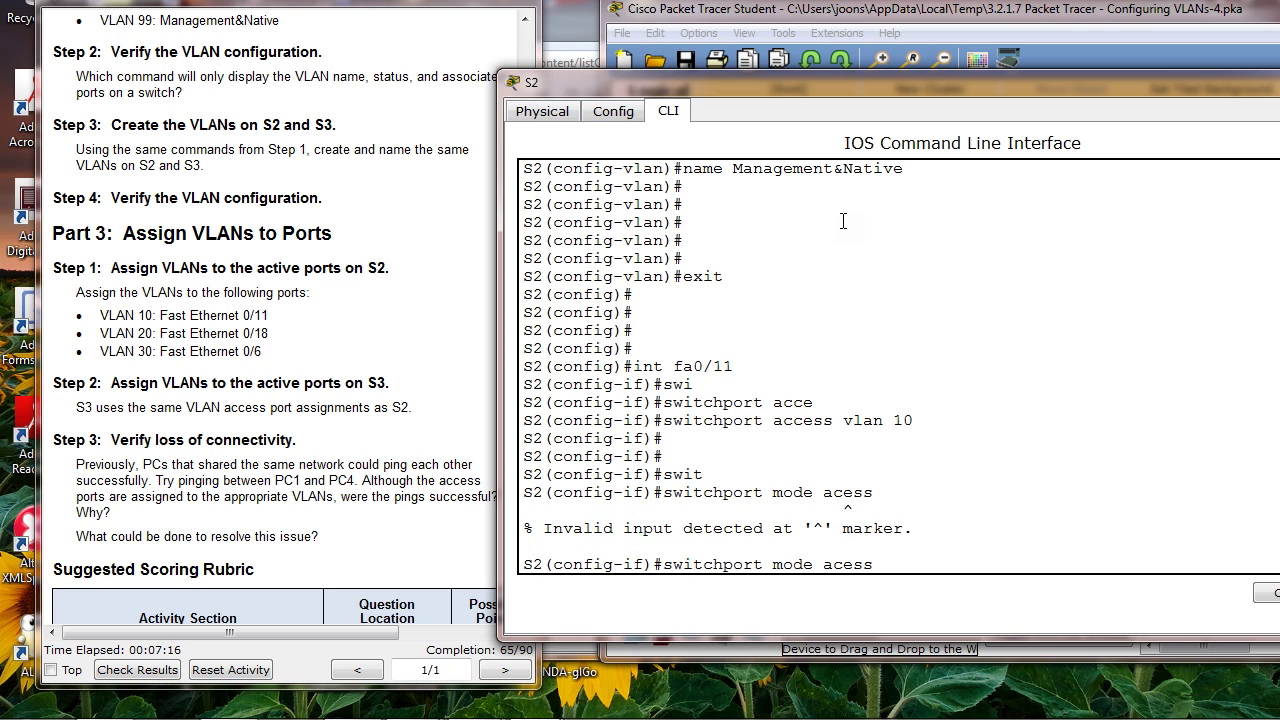
{"action": "key", "text": "BackSpace"}
{"action": "key", "text": "BackSpace"}
{"action": "key", "text": "BackSpace"}
{"action": "type", "text": "ce"}
{"action": "key", "text": "Tab"}
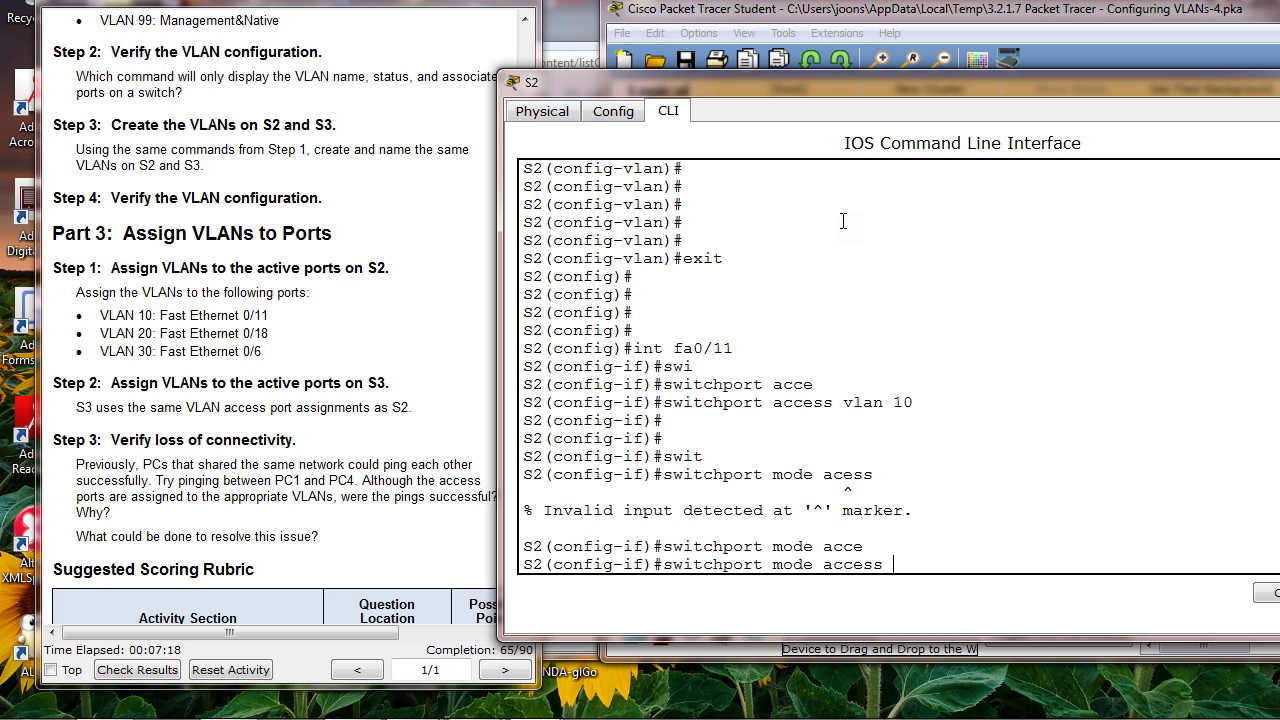
{"action": "key", "text": "Return"}
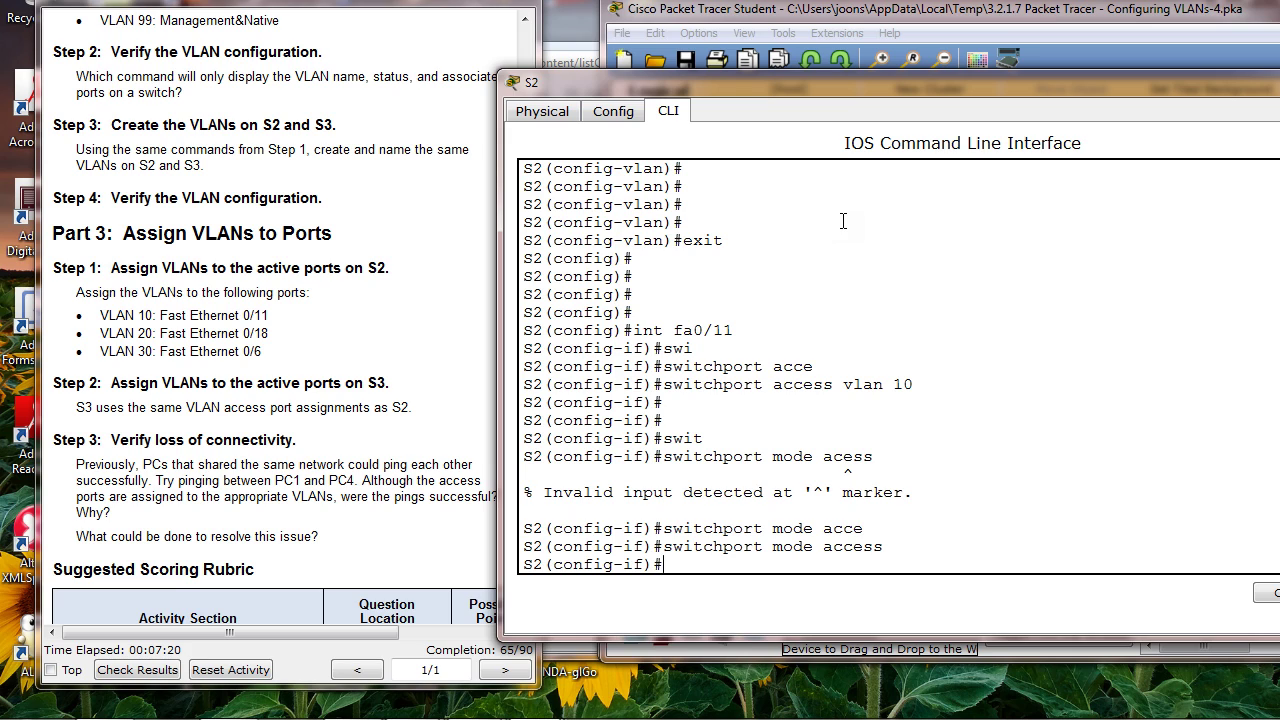
{"action": "type", "text": "int fa0/18"}
Step: Assign S2's Fa0/18 to access VLAN 20
{"action": "key", "text": "Return"}
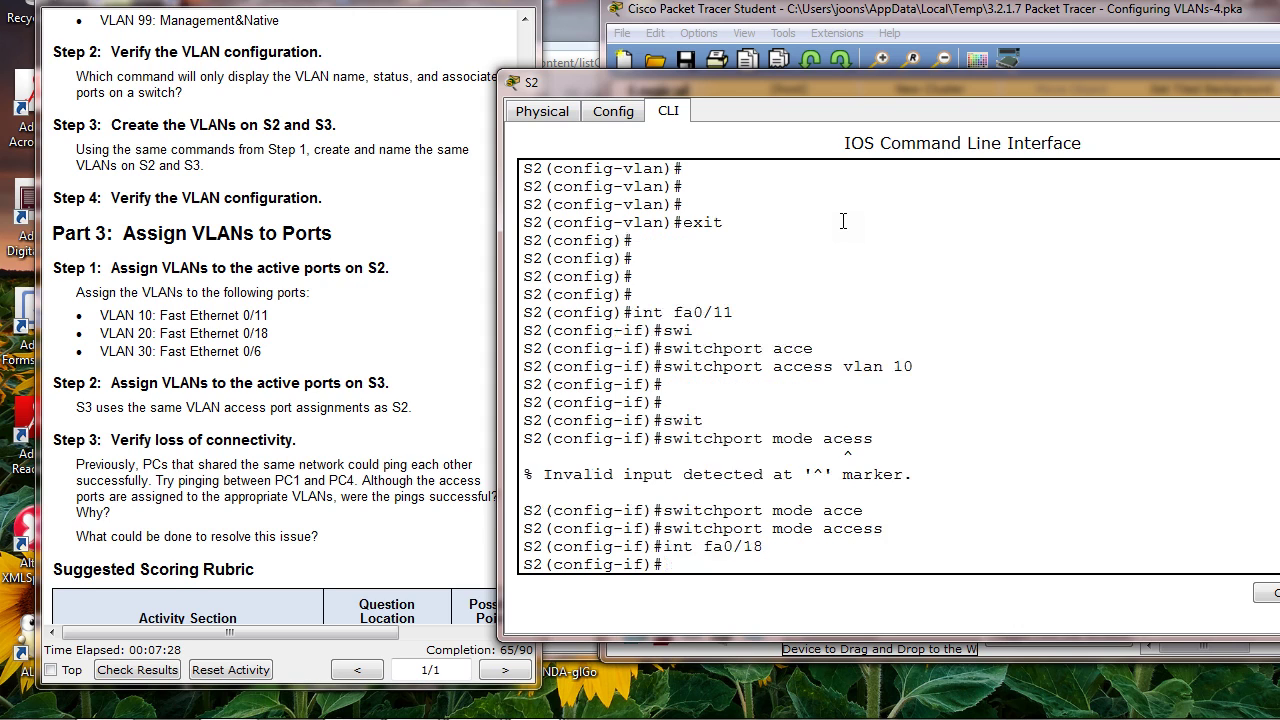
{"action": "type", "text": "swi"}
{"action": "key", "text": "Tab"}
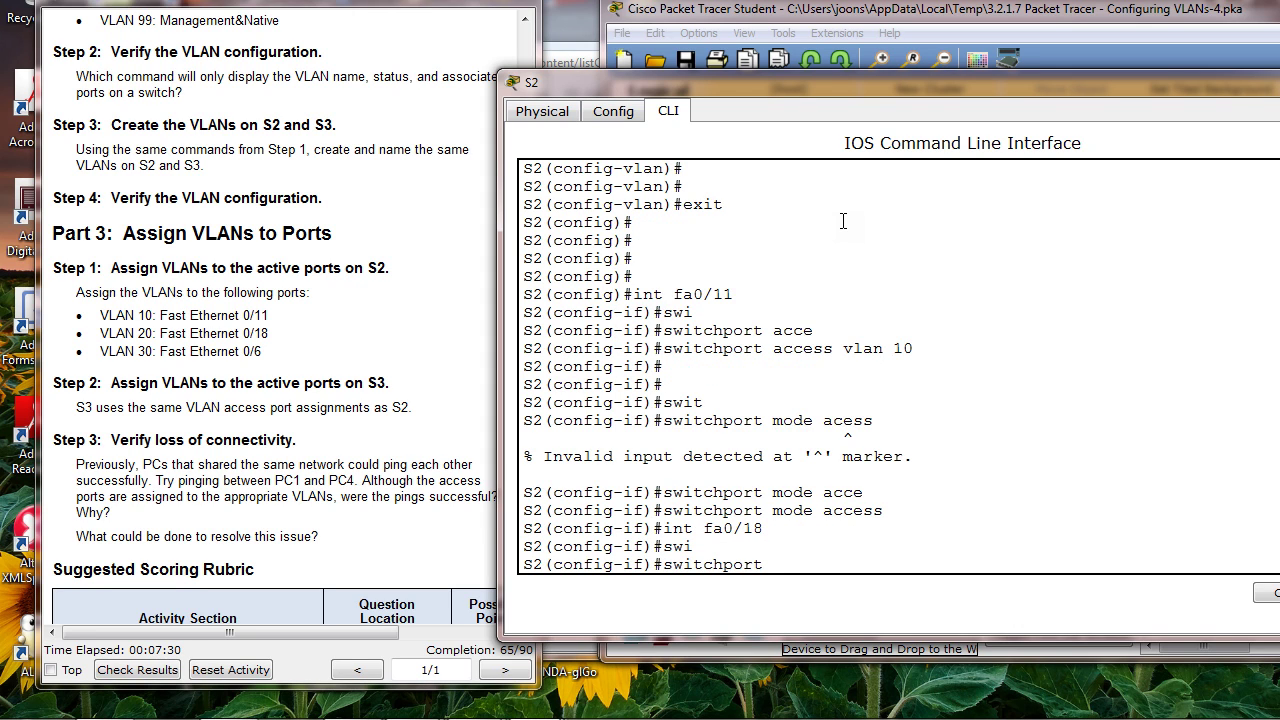
{"action": "type", "text": "acce"}
{"action": "key", "text": "Tab"}
{"action": "type", "text": "vl"}
{"action": "key", "text": "Tab"}
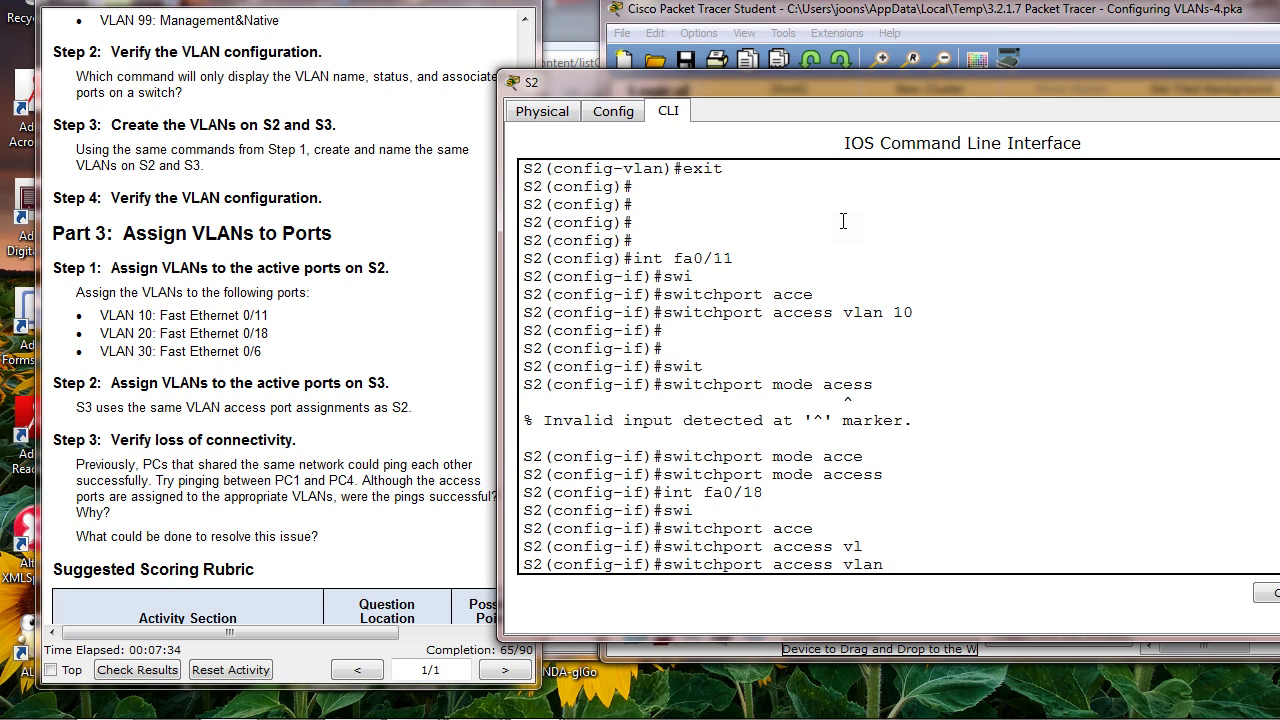
{"action": "type", "text": "20"}
{"action": "key", "text": "Return"}
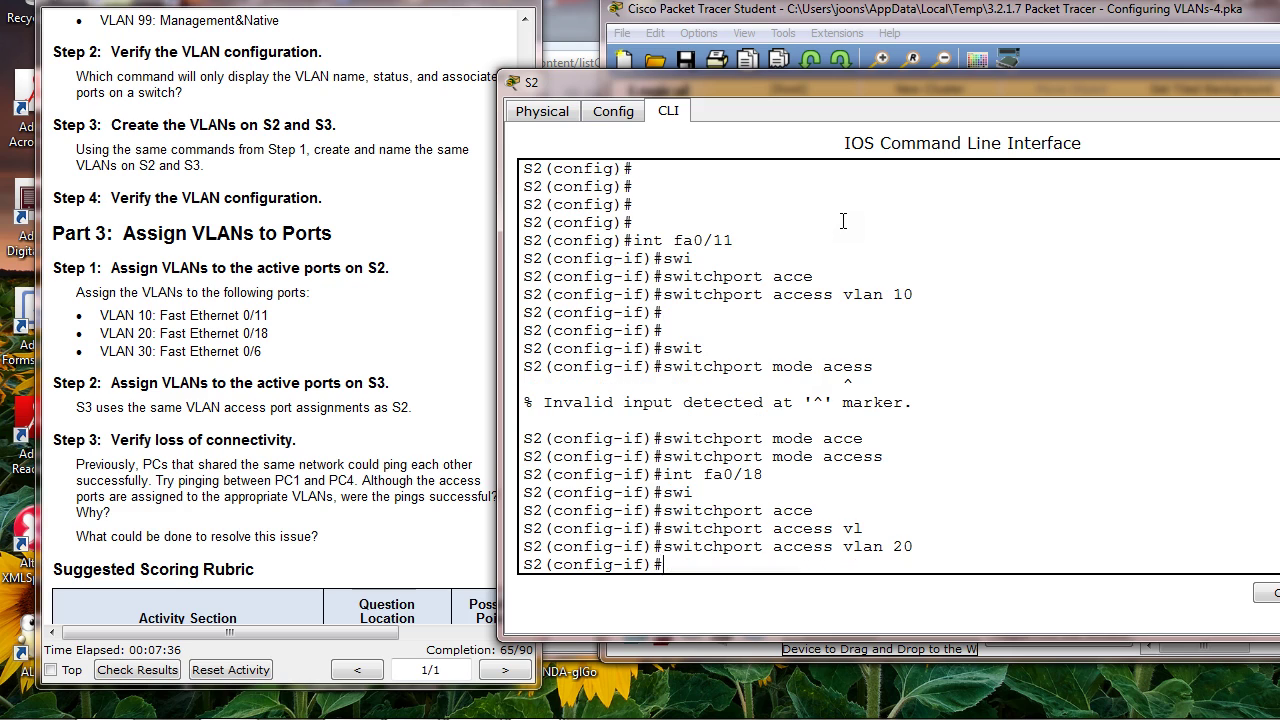
Step: Set Fa0/18 to switchport mode access
{"action": "type", "text": "swi"}
{"action": "key", "text": "Tab"}
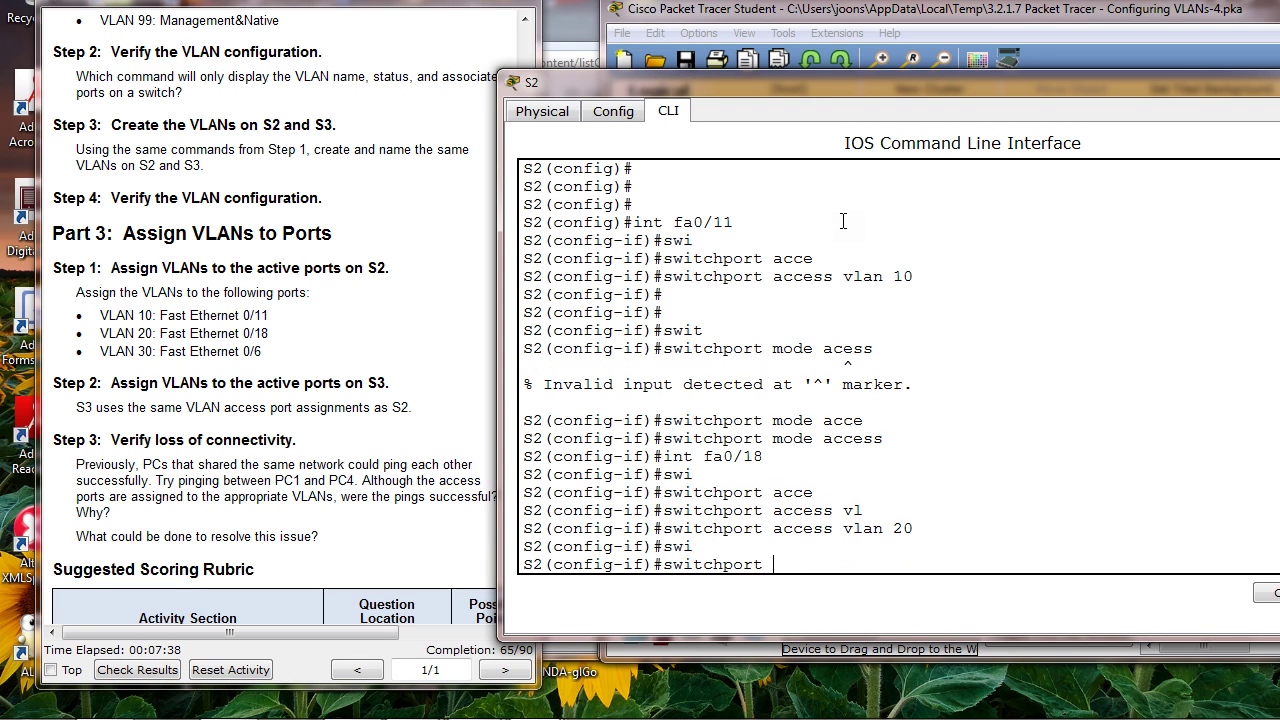
{"action": "type", "text": "mode acces"}
{"action": "key", "text": "Return"}
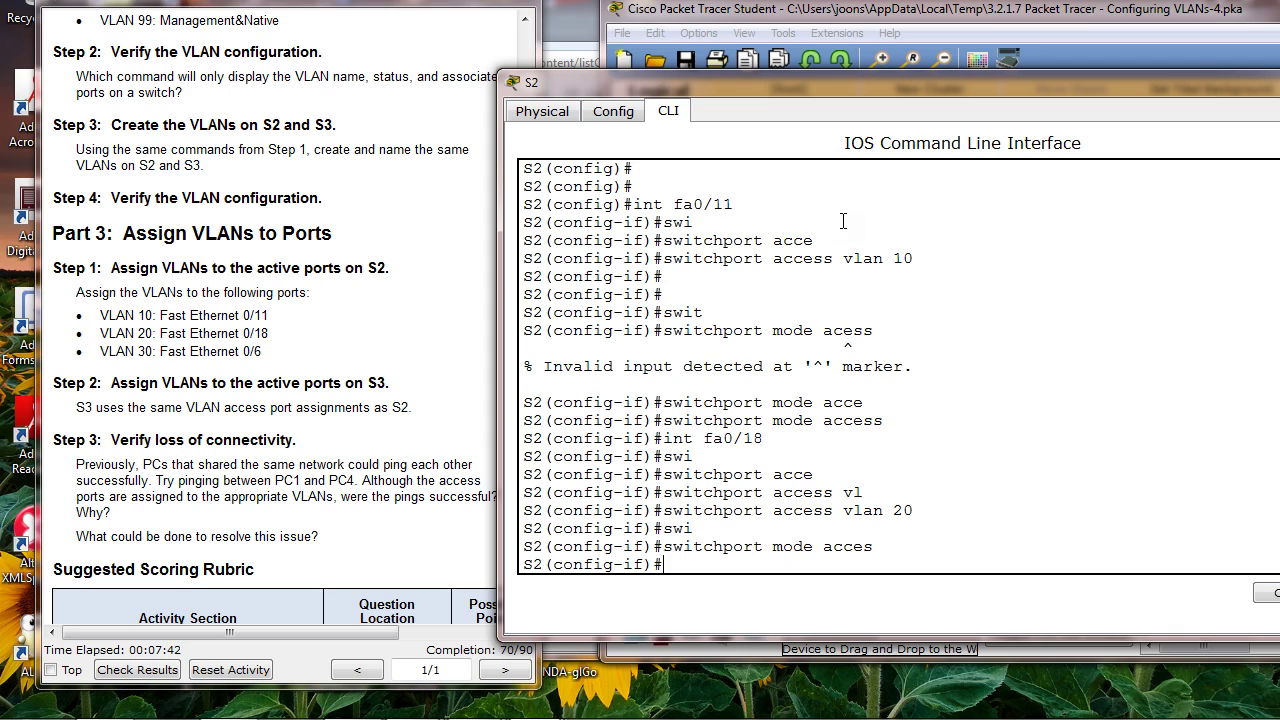
{"action": "type", "text": "int f0/6"}
Step: Assign S2's Fa0/6 to access VLAN 30
{"action": "key", "text": "Return"}
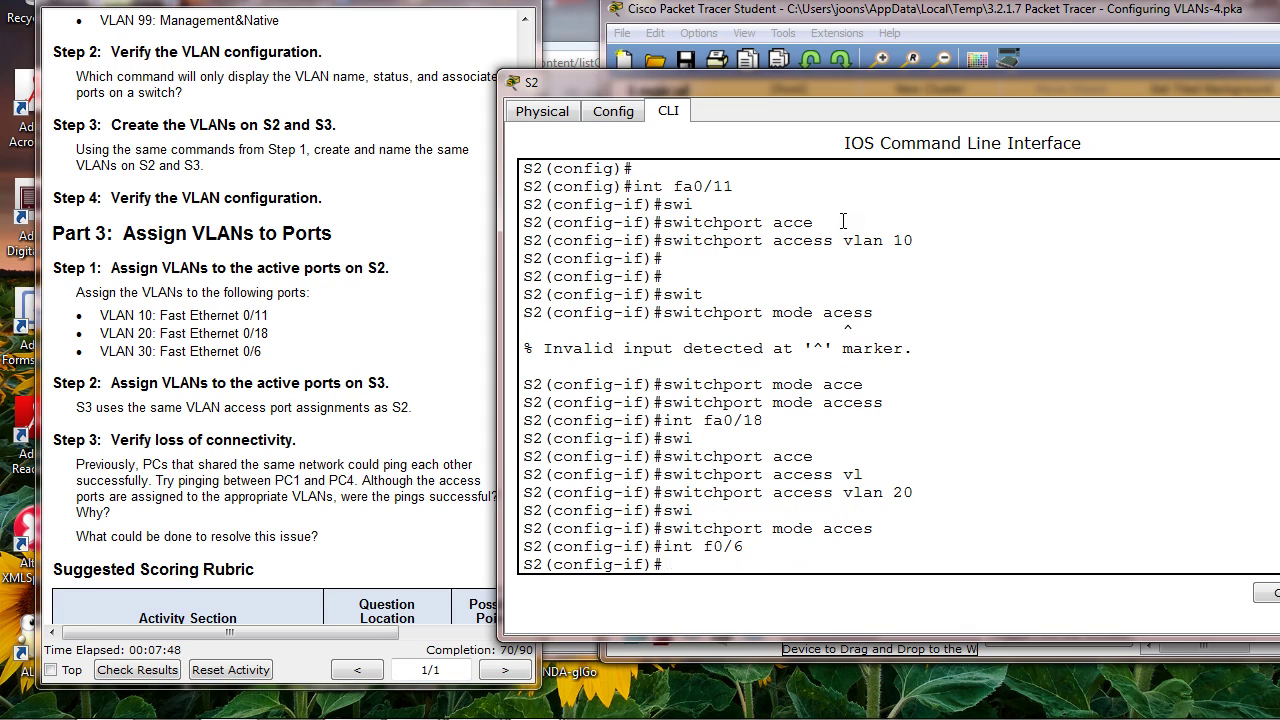
{"action": "type", "text": "sw"}
{"action": "key", "text": "Tab"}
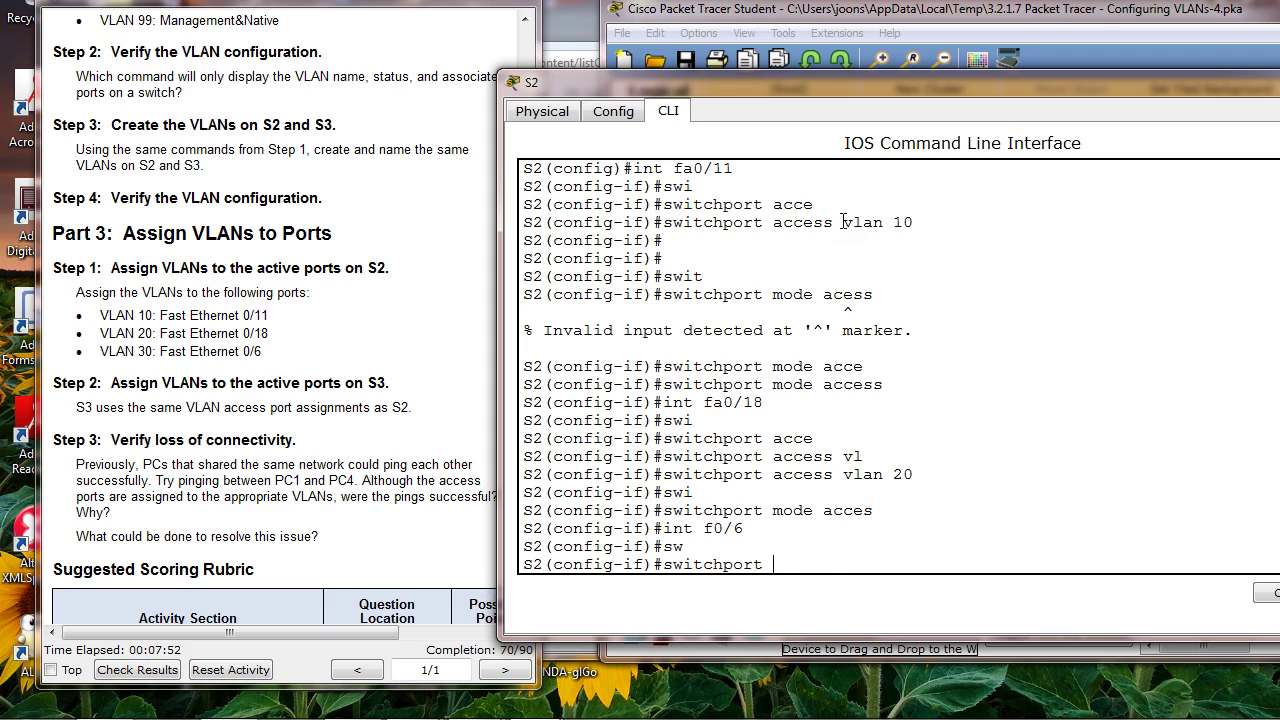
{"action": "type", "text": "ac"}
{"action": "key", "text": "Tab"}
{"action": "type", "text": "vl"}
{"action": "key", "text": "Tab"}
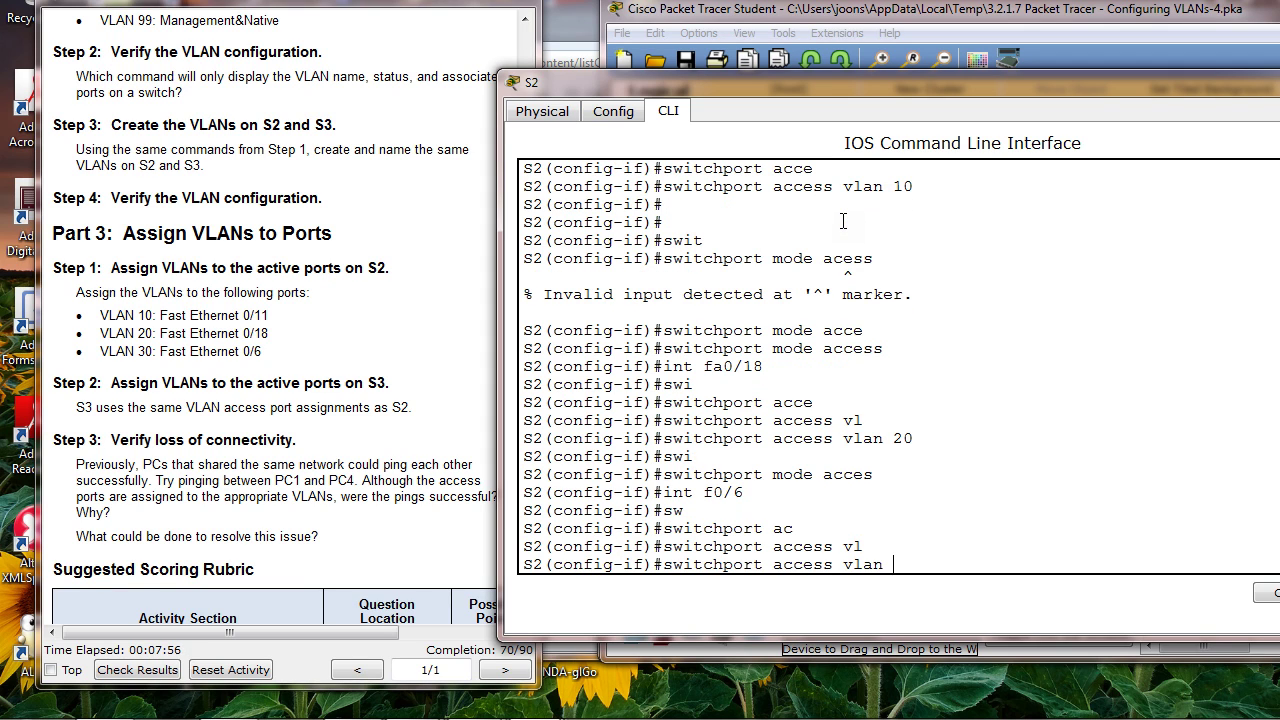
{"action": "type", "text": "30"}
{"action": "key", "text": "Return"}
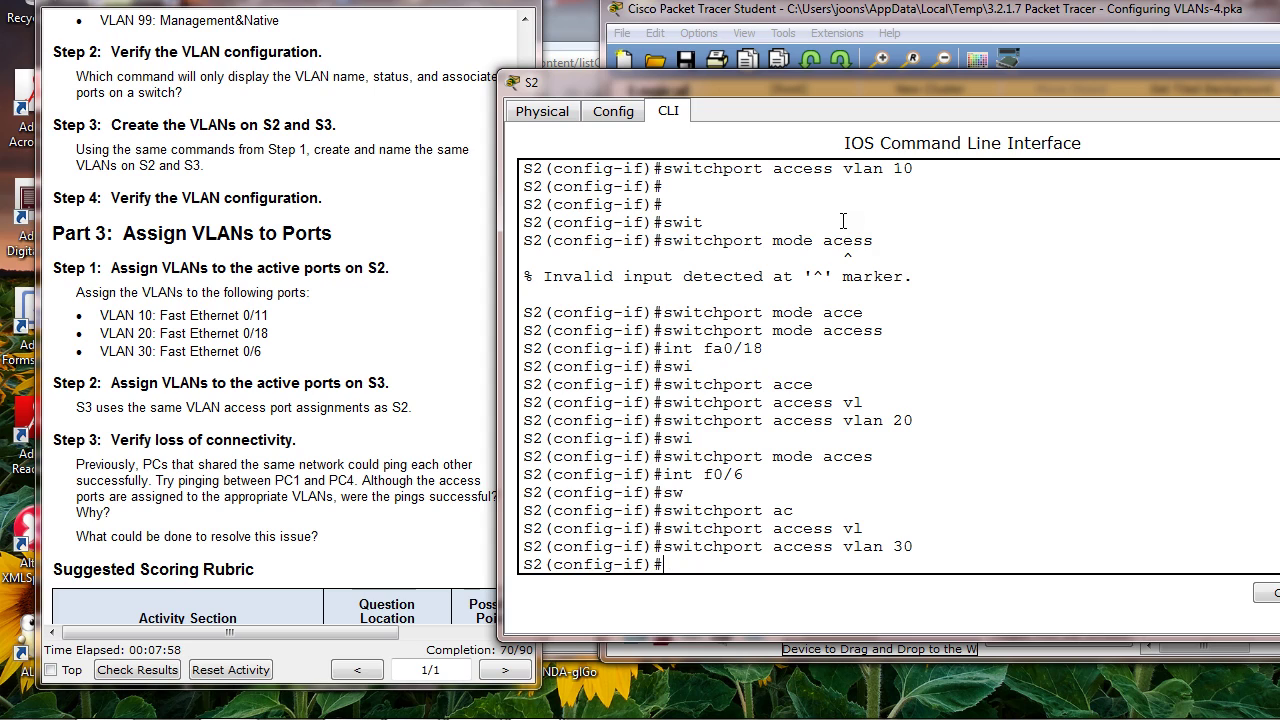
Step: Set Fa0/6 to access mode, leave configuration mode, and bring the topology back into view
{"action": "type", "text": "sw"}
{"action": "key", "text": "Tab"}
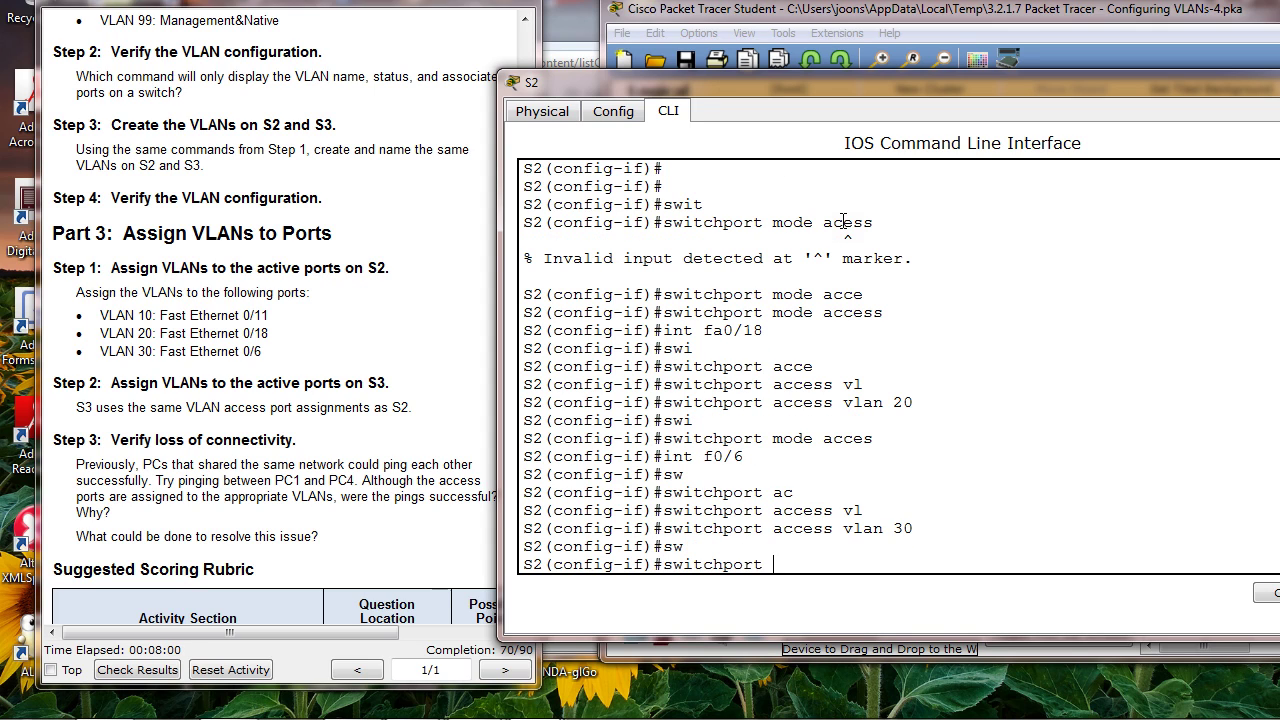
{"action": "key", "text": "BackSpace"}
{"action": "key", "text": "BackSpace"}
{"action": "key", "text": "BackSpace"}
{"action": "key", "text": "BackSpace"}
{"action": "key", "text": "BackSpace"}
{"action": "key", "text": "BackSpace"}
{"action": "key", "text": "BackSpace"}
{"action": "key", "text": "BackSpace"}
{"action": "key", "text": "BackSpace"}
{"action": "key", "text": "BackSpace"}
{"action": "type", "text": "sw"}
{"action": "key", "text": "Tab"}
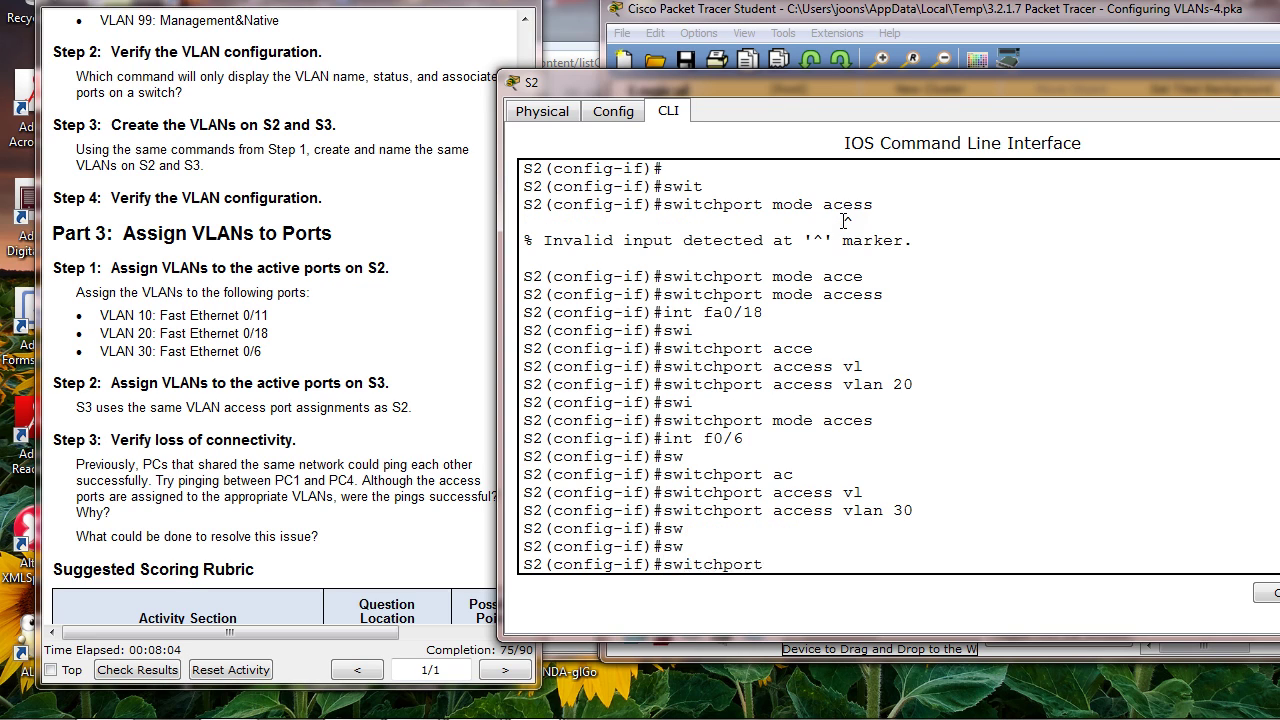
{"action": "type", "text": "mode"}
{"action": "key", "text": "Tab"}
{"action": "type", "text": "acc"}
{"action": "key", "text": "Tab"}
{"action": "key", "text": "Return"}
{"action": "key", "text": "Return"}
{"action": "key", "text": "Return"}
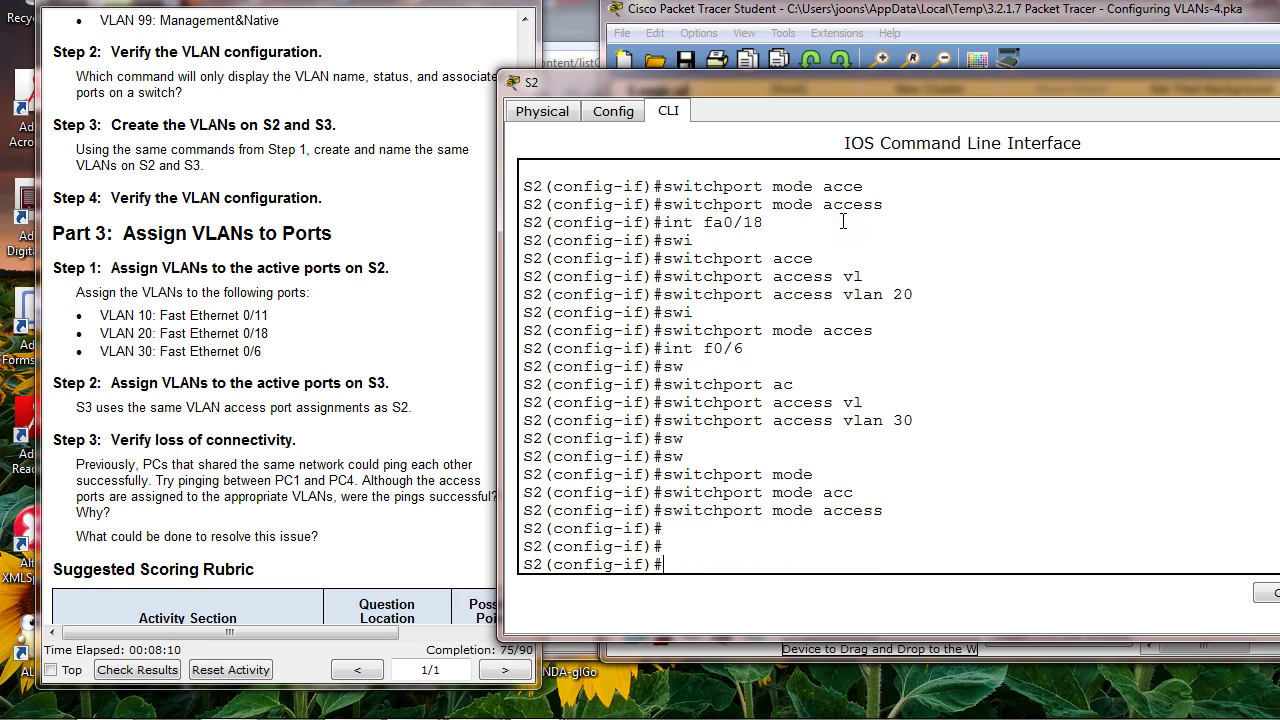
{"action": "type", "text": "end"}
{"action": "key", "text": "Return"}
{"action": "key", "text": "Return"}
{"action": "key", "text": "Return"}
{"action": "key", "text": "Return"}
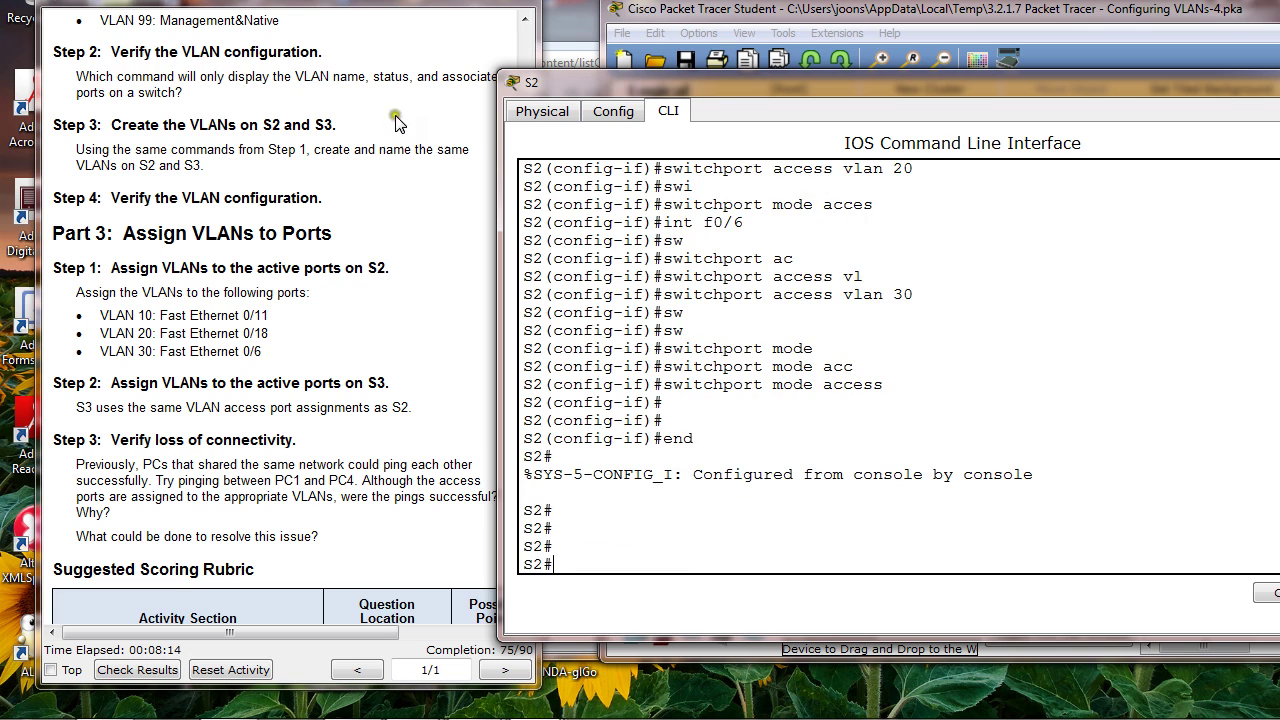
{"action": "left_click", "coordinate": [288, 106]}
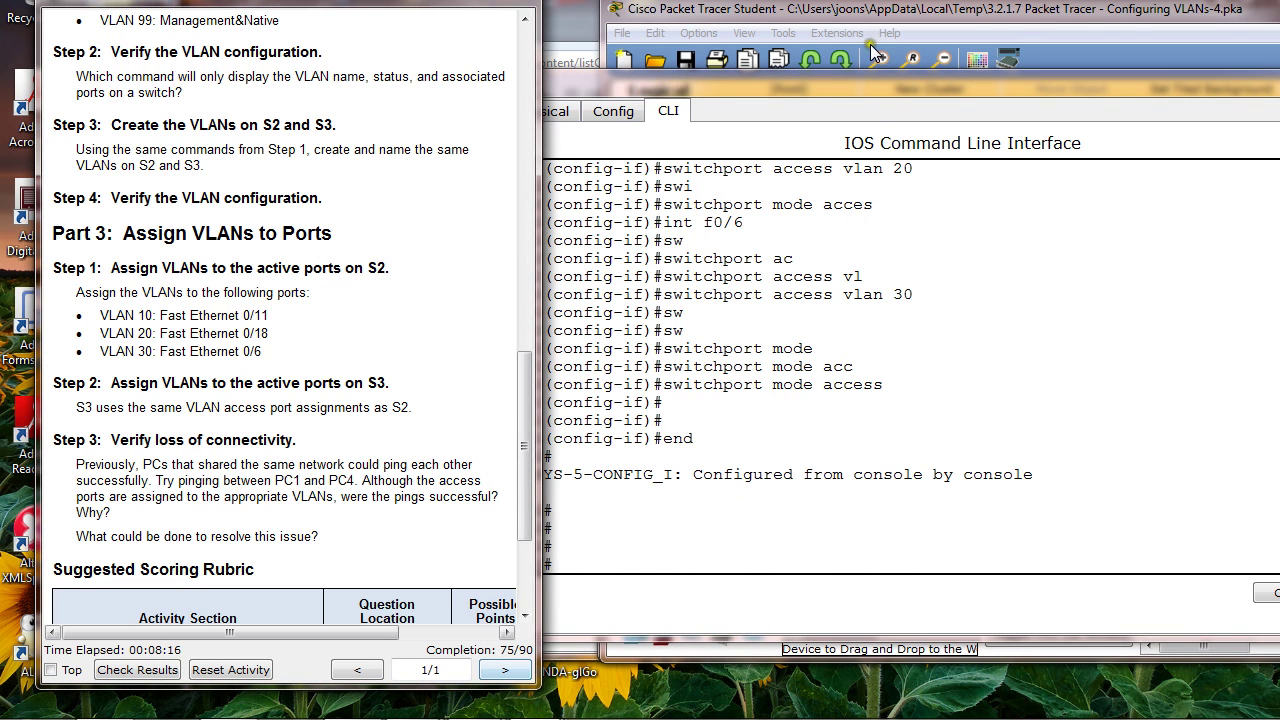
{"action": "left_click_drag", "start_coordinate": [853, 8], "coordinate": [810, 20]}
Step: In S3's CLI, enter global configuration mode and select interface Fa0/11
{"action": "left_click", "coordinate": [1040, 305]}
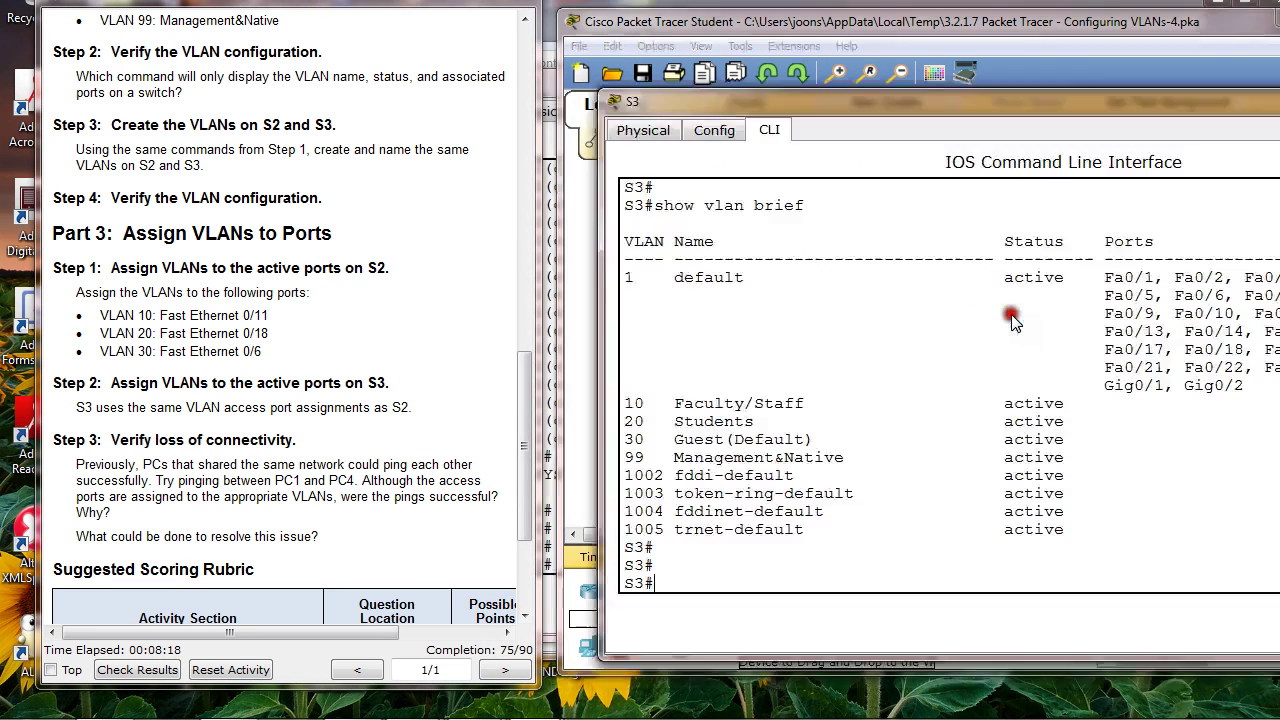
{"action": "left_click_drag", "start_coordinate": [801, 101], "coordinate": [761, 71]}
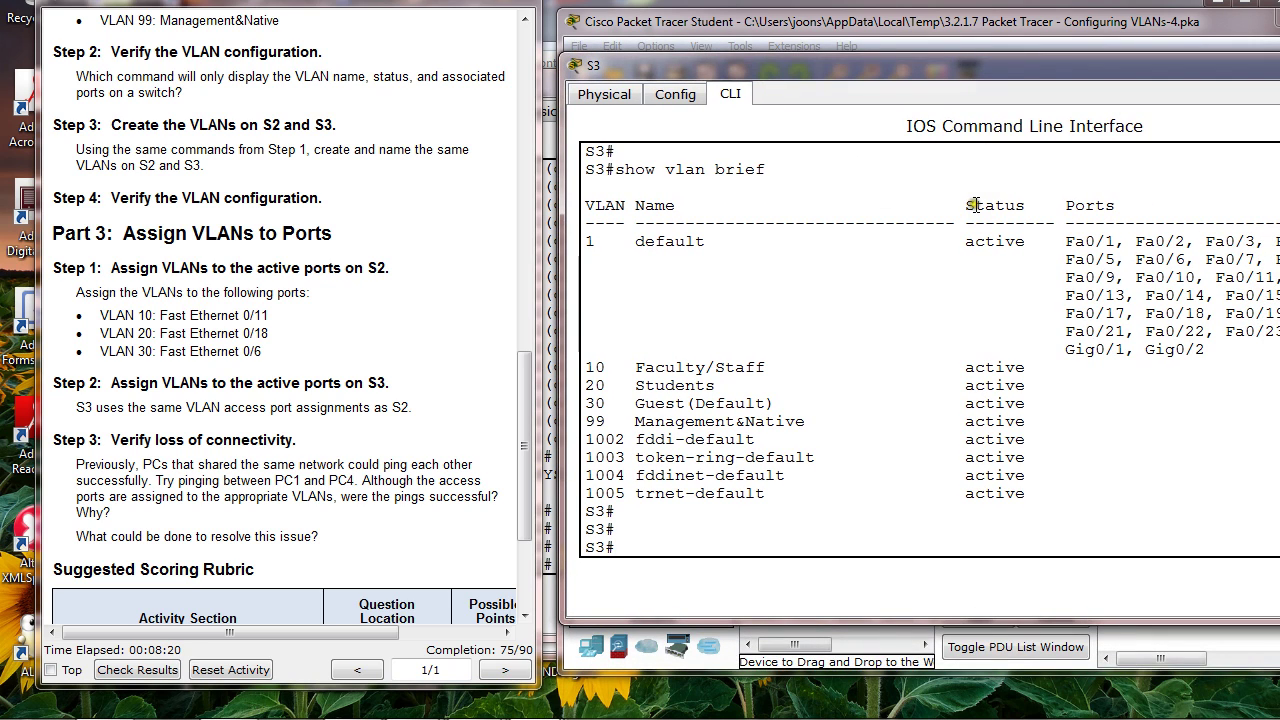
{"action": "type", "text": "config t"}
{"action": "key", "text": "Return"}
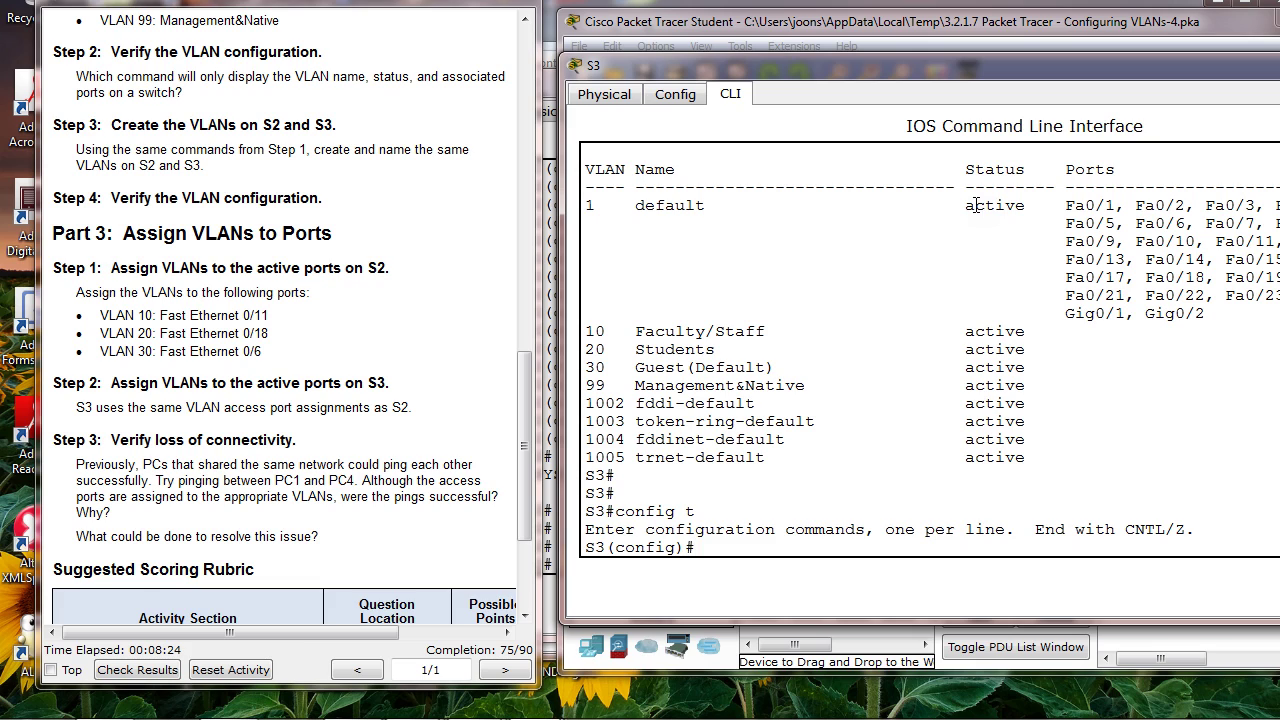
{"action": "type", "text": "confi"}
{"action": "key", "text": "BackSpace"}
{"action": "key", "text": "BackSpace"}
{"action": "key", "text": "BackSpace"}
{"action": "key", "text": "BackSpace"}
{"action": "key", "text": "BackSpace"}
{"action": "type", "text": "int"}
{"action": "key", "text": "BackSpace"}
{"action": "key", "text": "BackSpace"}
{"action": "type", "text": "int fa0/11"}
{"action": "key", "text": "Return"}
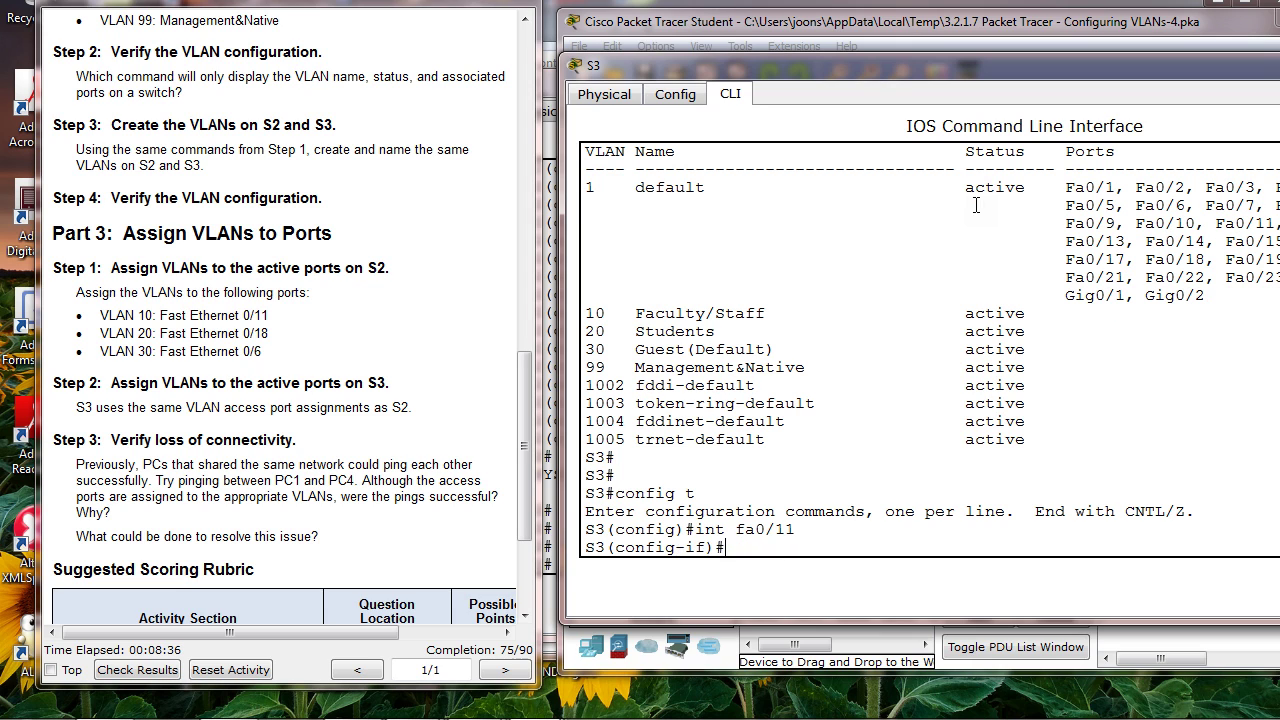
Step: Assign S3's Fa0/11 to access VLAN 10
{"action": "type", "text": "sw"}
{"action": "key", "text": "Tab"}
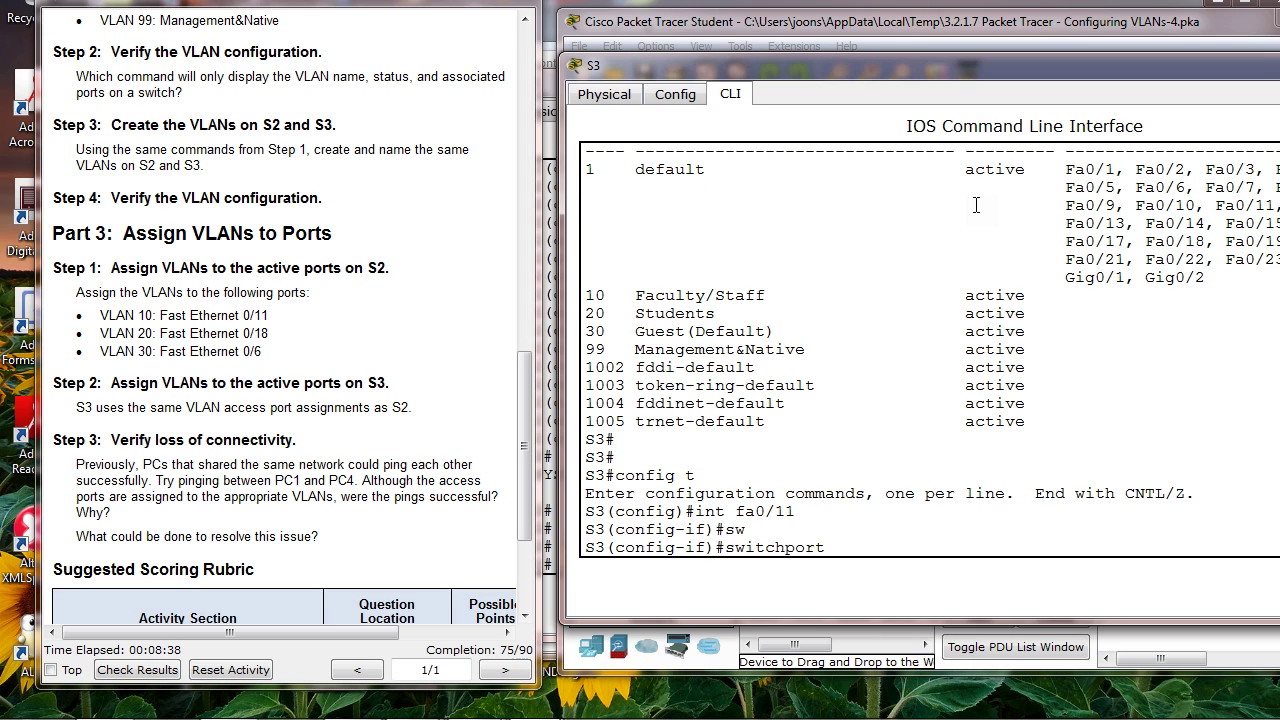
{"action": "type", "text": "acce"}
{"action": "key", "text": "Tab"}
{"action": "type", "text": "vl"}
{"action": "key", "text": "Tab"}
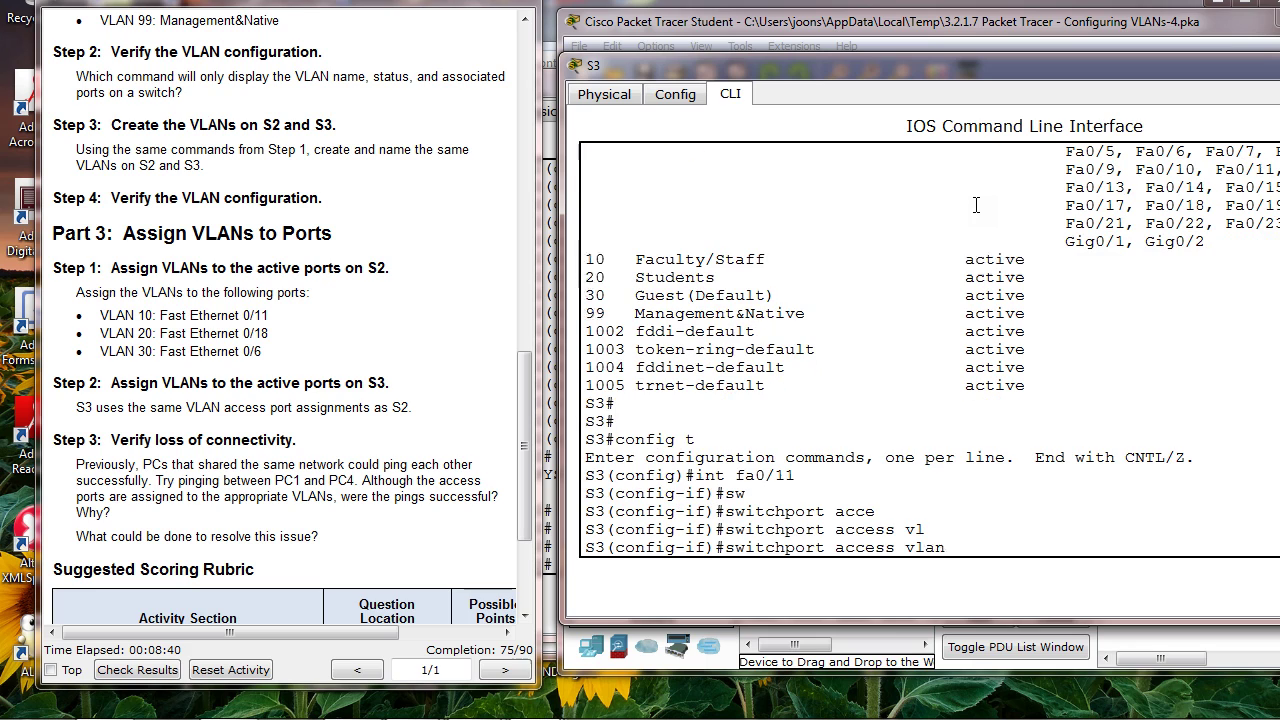
{"action": "type", "text": "10"}
{"action": "key", "text": "Return"}
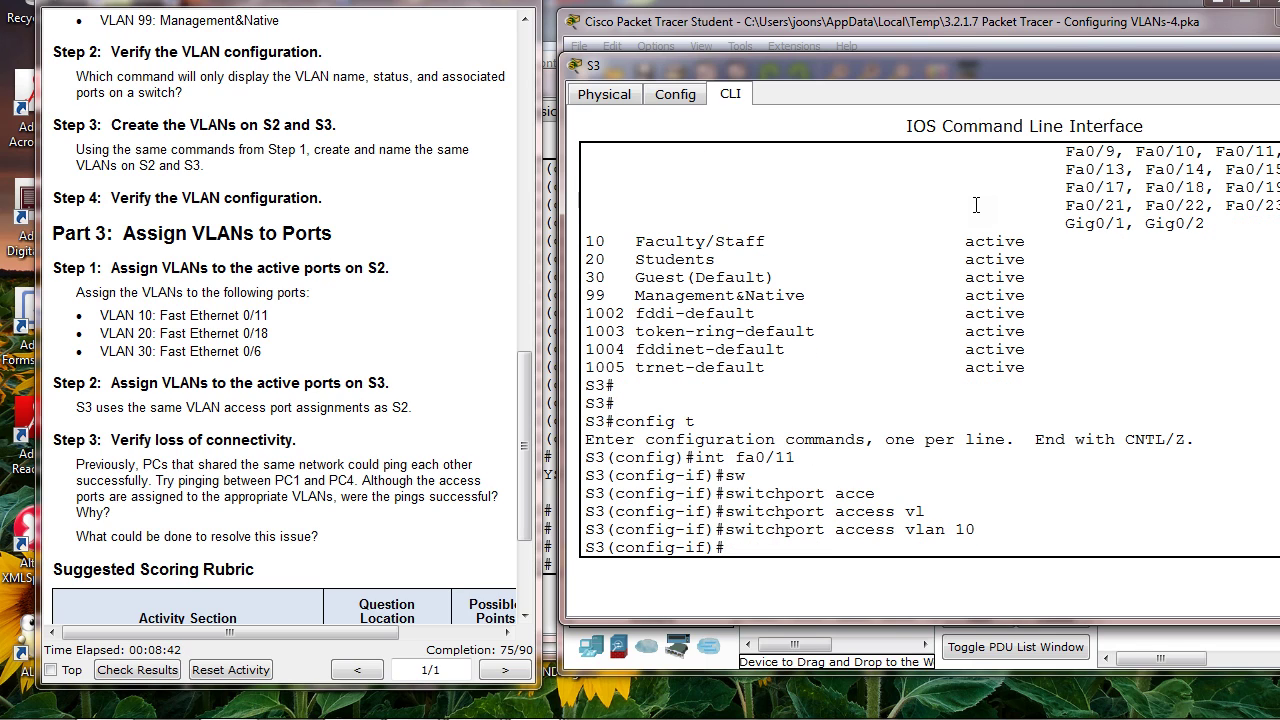
Step: Set S3's Fa0/11 to switchport mode access
{"action": "type", "text": "sw"}
{"action": "key", "text": "Tab"}
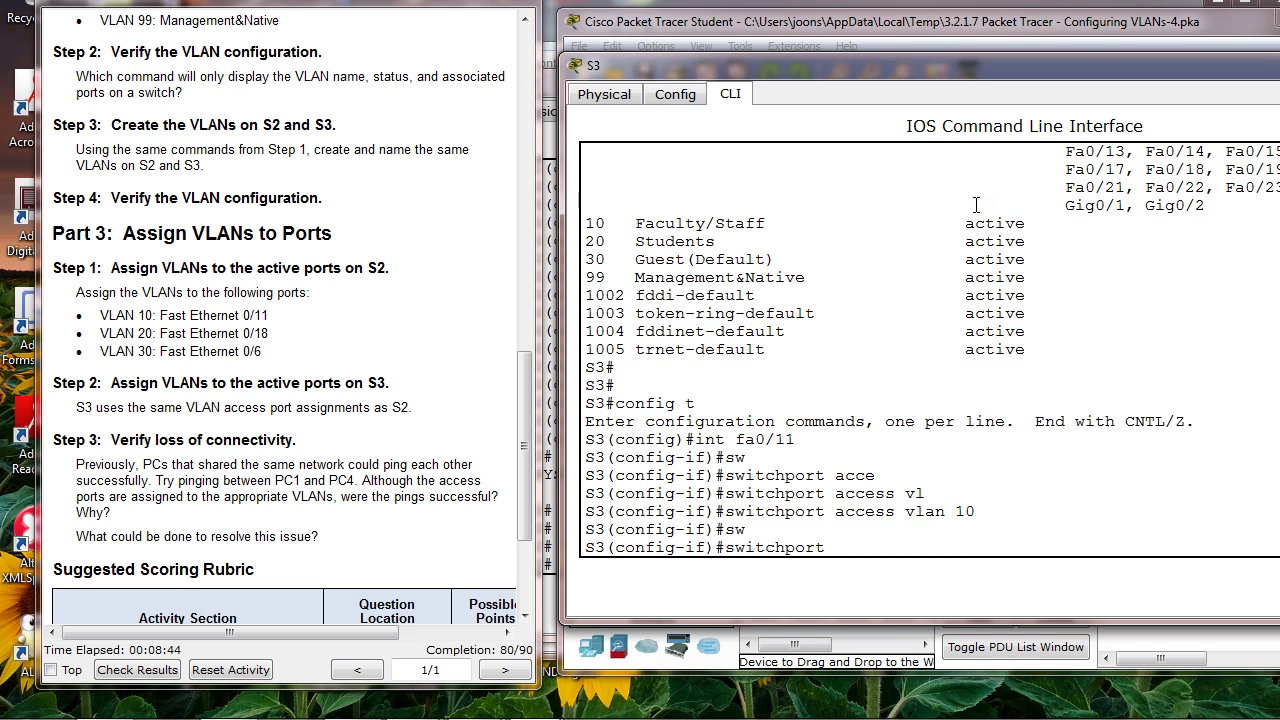
{"action": "type", "text": "mo"}
{"action": "key", "text": "Tab"}
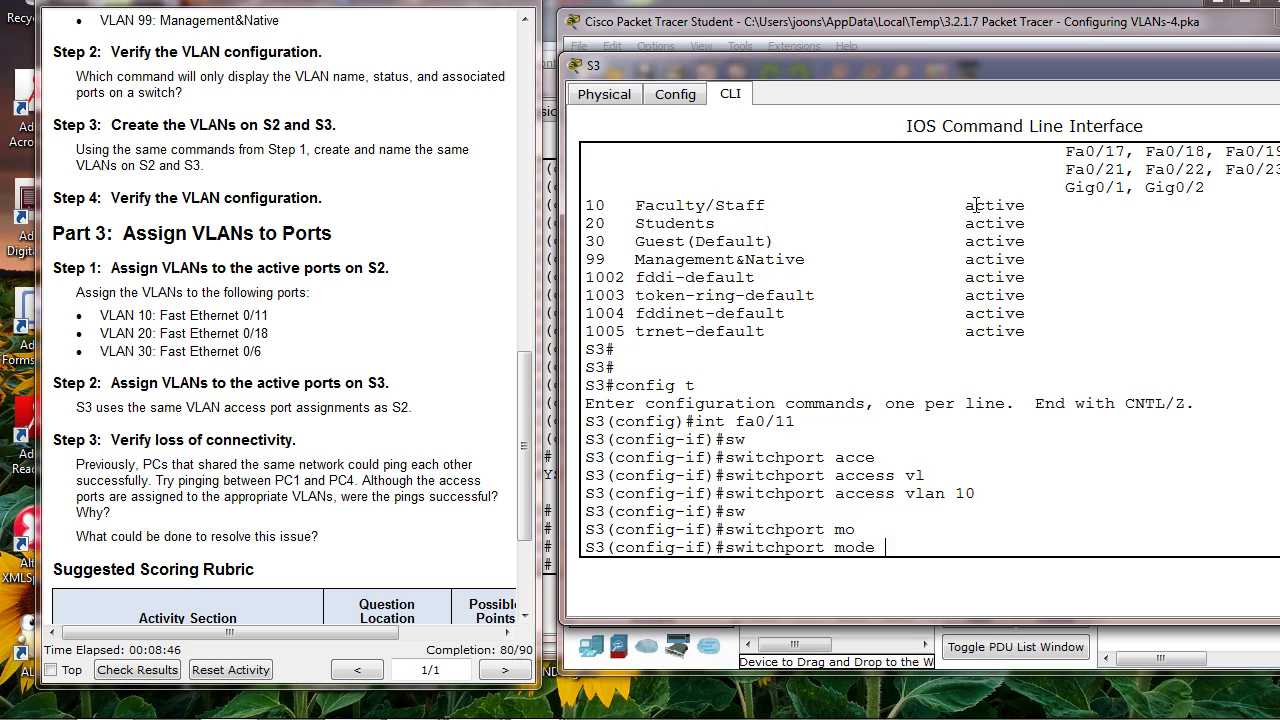
{"action": "type", "text": "acc"}
{"action": "key", "text": "Tab"}
{"action": "key", "text": "Return"}
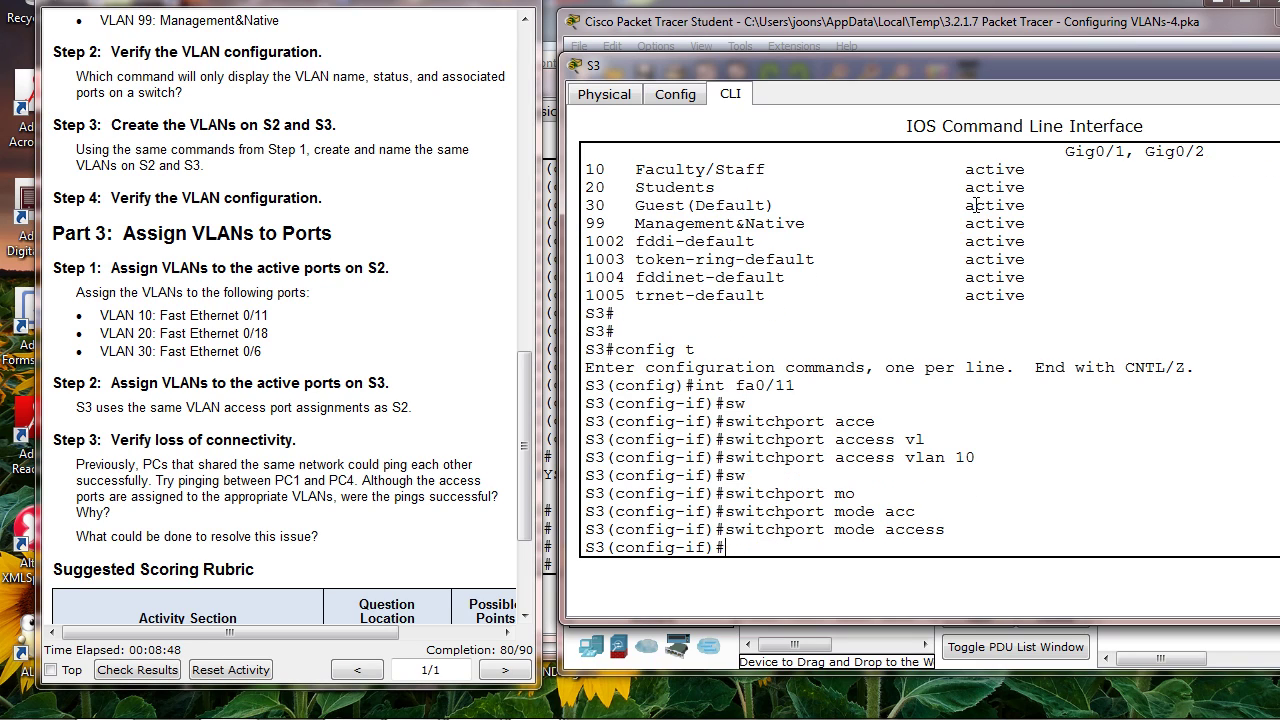
{"action": "type", "text": "int fa0/18"}
Step: On S3, make Fa0/18 an access port in VLAN 20
{"action": "key", "text": "Return"}
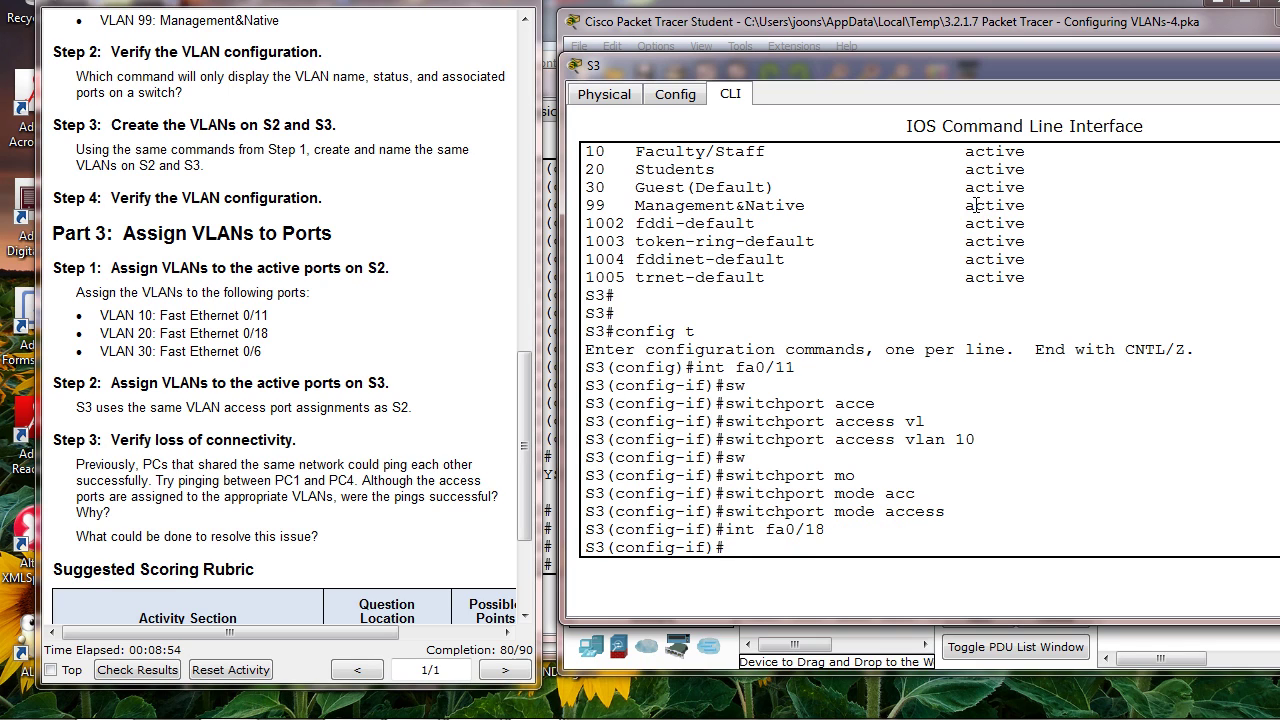
{"action": "type", "text": "sw"}
{"action": "key", "text": "Tab"}
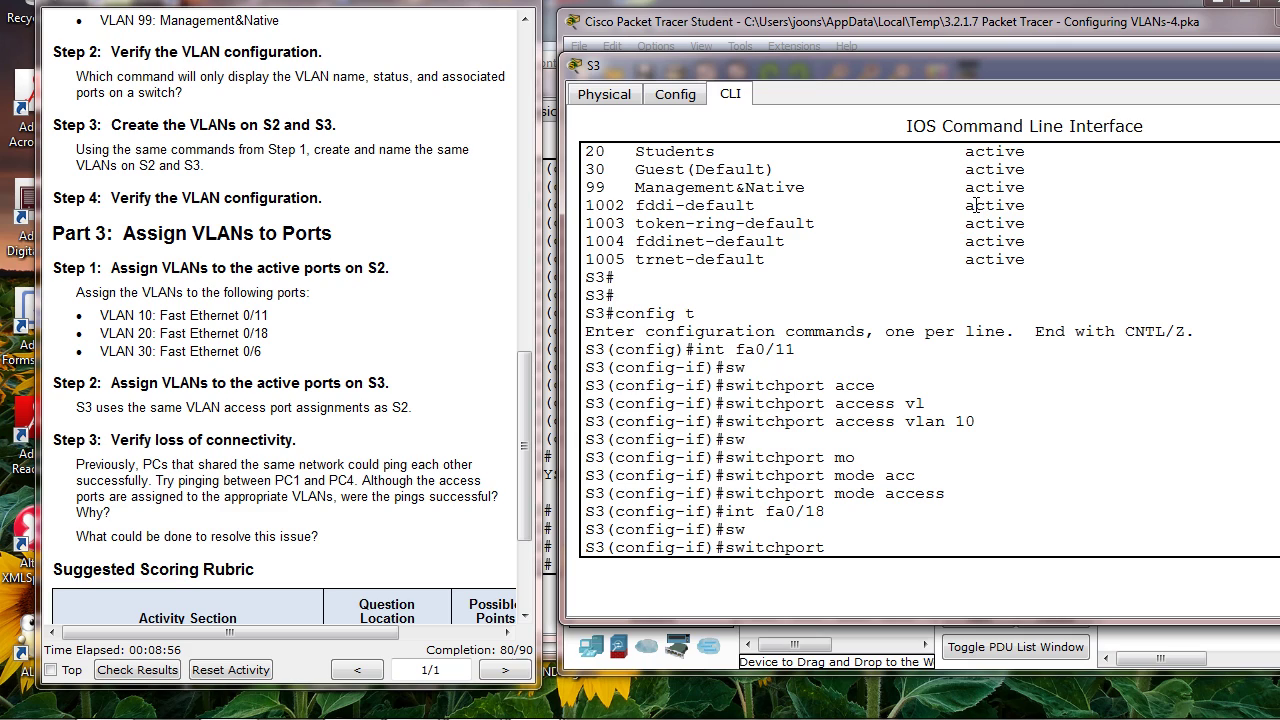
{"action": "type", "text": "acce"}
{"action": "key", "text": "Tab"}
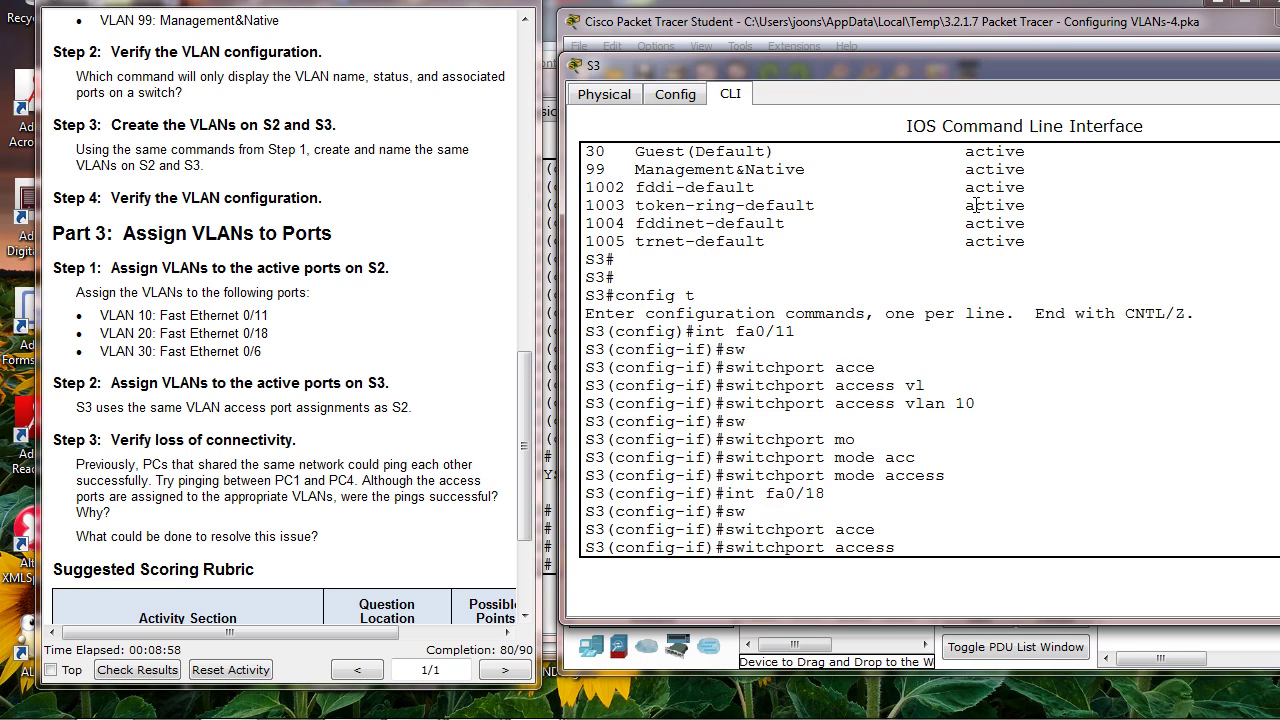
{"action": "type", "text": "v"}
{"action": "key", "text": "Tab"}
{"action": "type", "text": "20"}
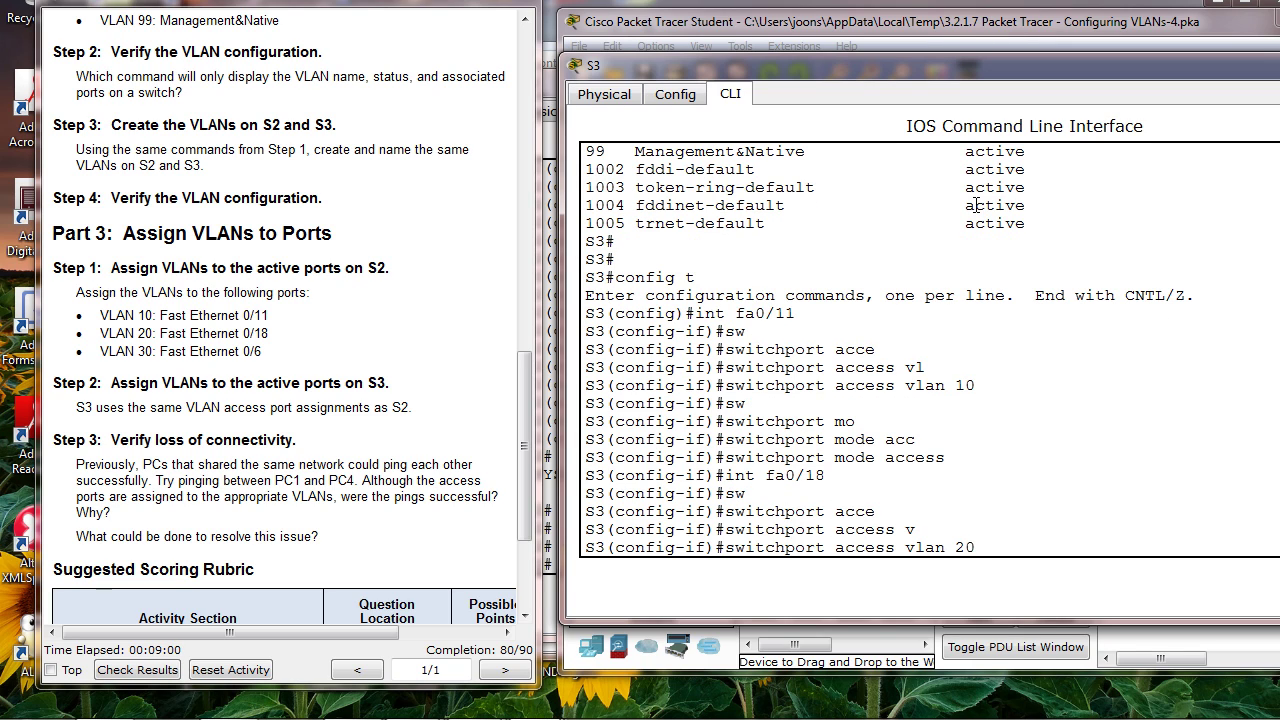
{"action": "key", "text": "Return"}
{"action": "type", "text": "sw"}
{"action": "key", "text": "Tab"}
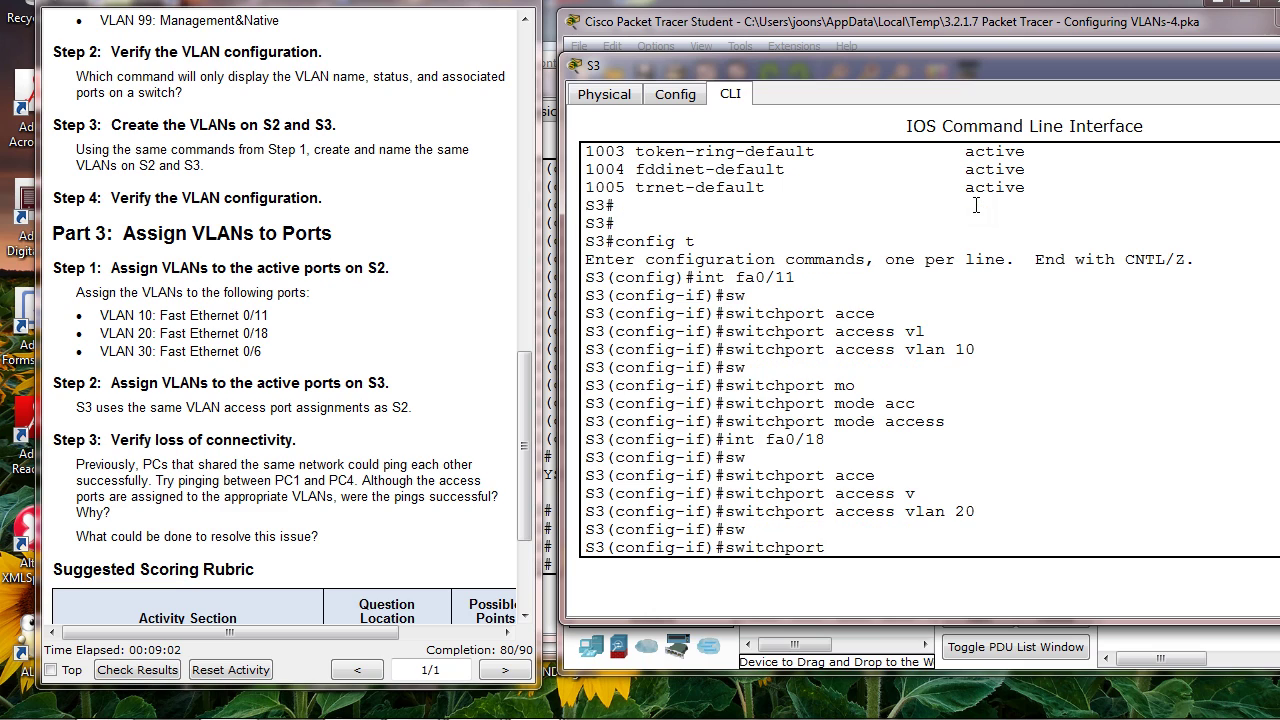
{"action": "type", "text": "a"}
{"action": "key", "text": "BackSpace"}
{"action": "type", "text": "mo"}
{"action": "key", "text": "Tab"}
{"action": "type", "text": "ac"}
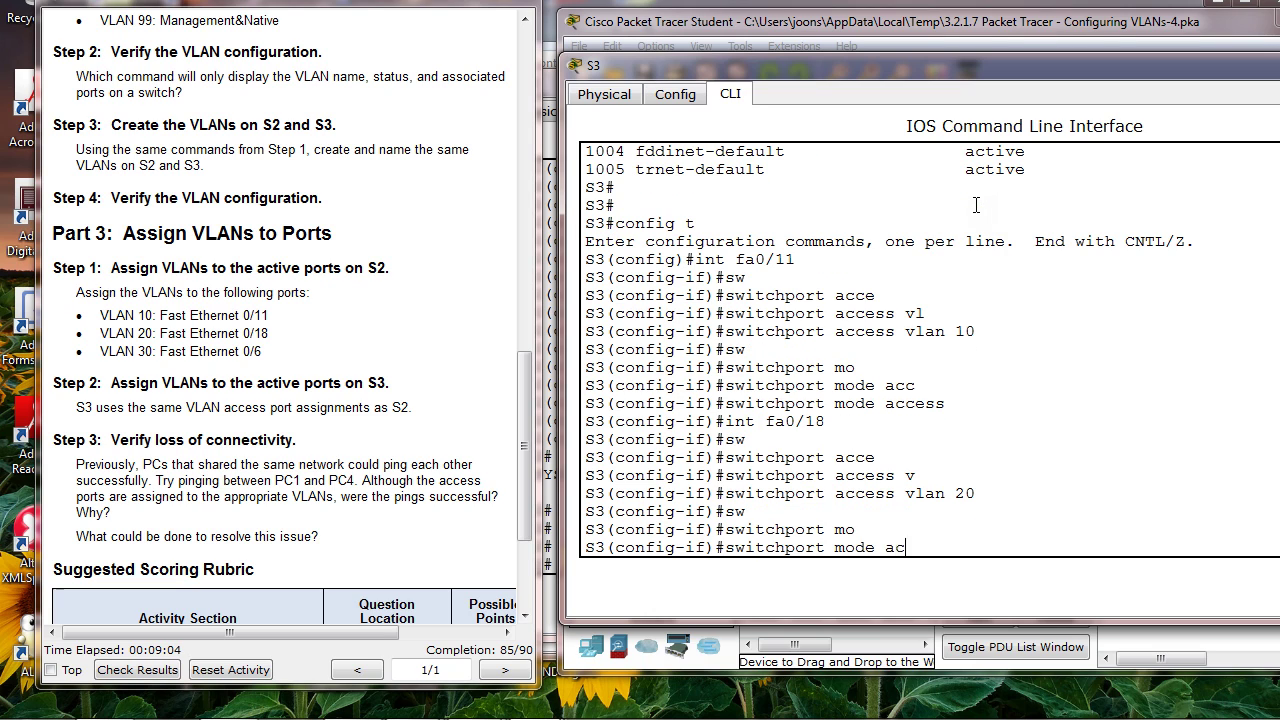
{"action": "key", "text": "Tab"}
{"action": "key", "text": "Return"}
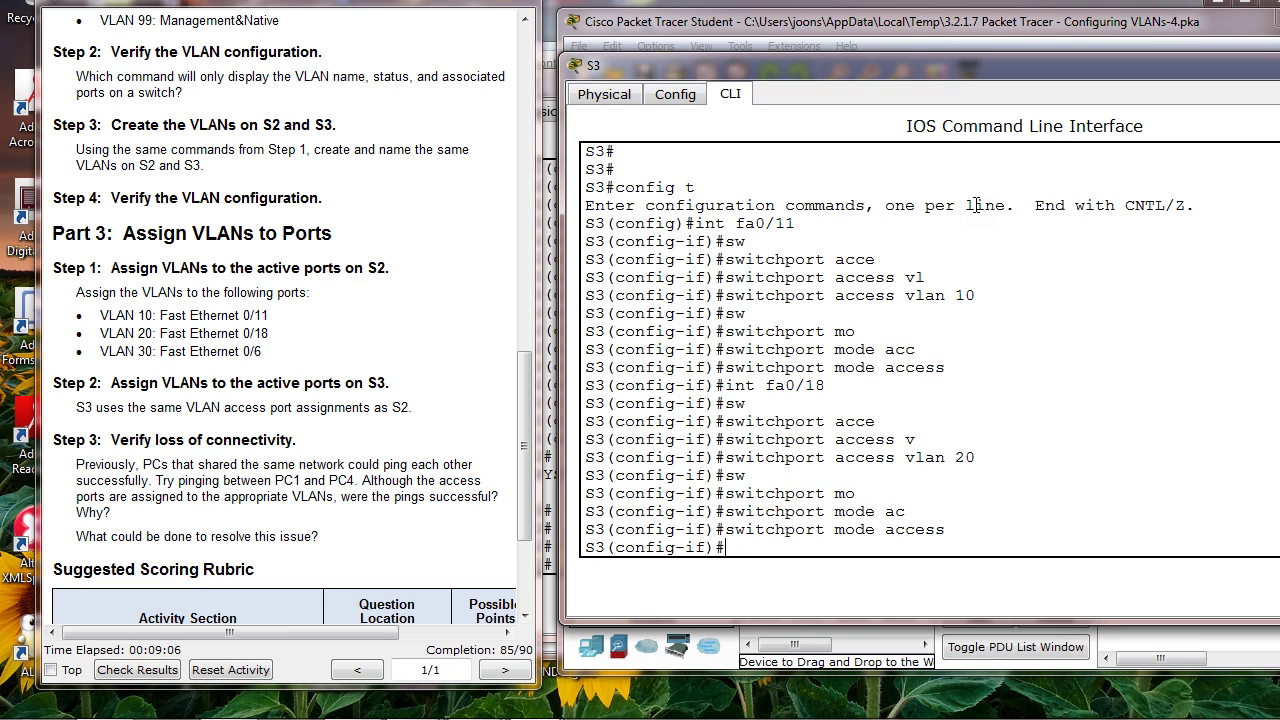
Step: Make S3's Fa0/6 an access port in VLAN 30
{"action": "type", "text": "s"}
{"action": "key", "text": "BackSpace"}
{"action": "type", "text": "int fa0/6"}
{"action": "key", "text": "Return"}
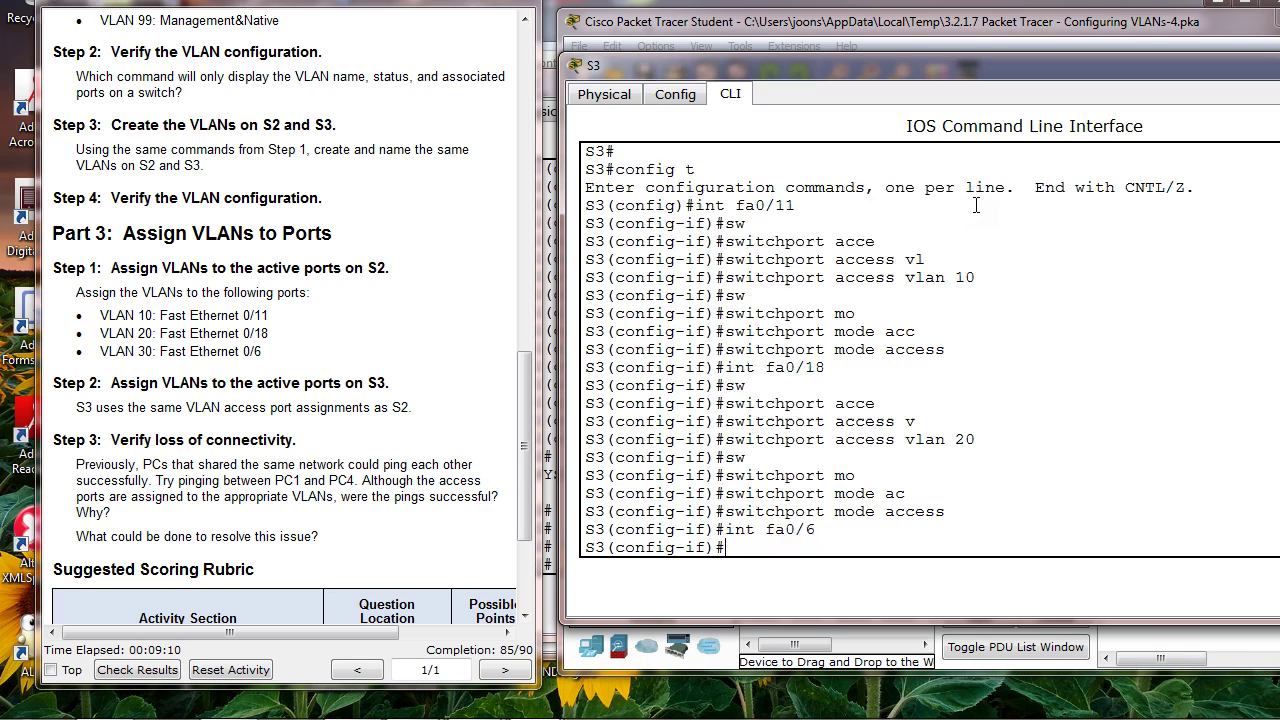
{"action": "type", "text": "sw"}
{"action": "key", "text": "Tab"}
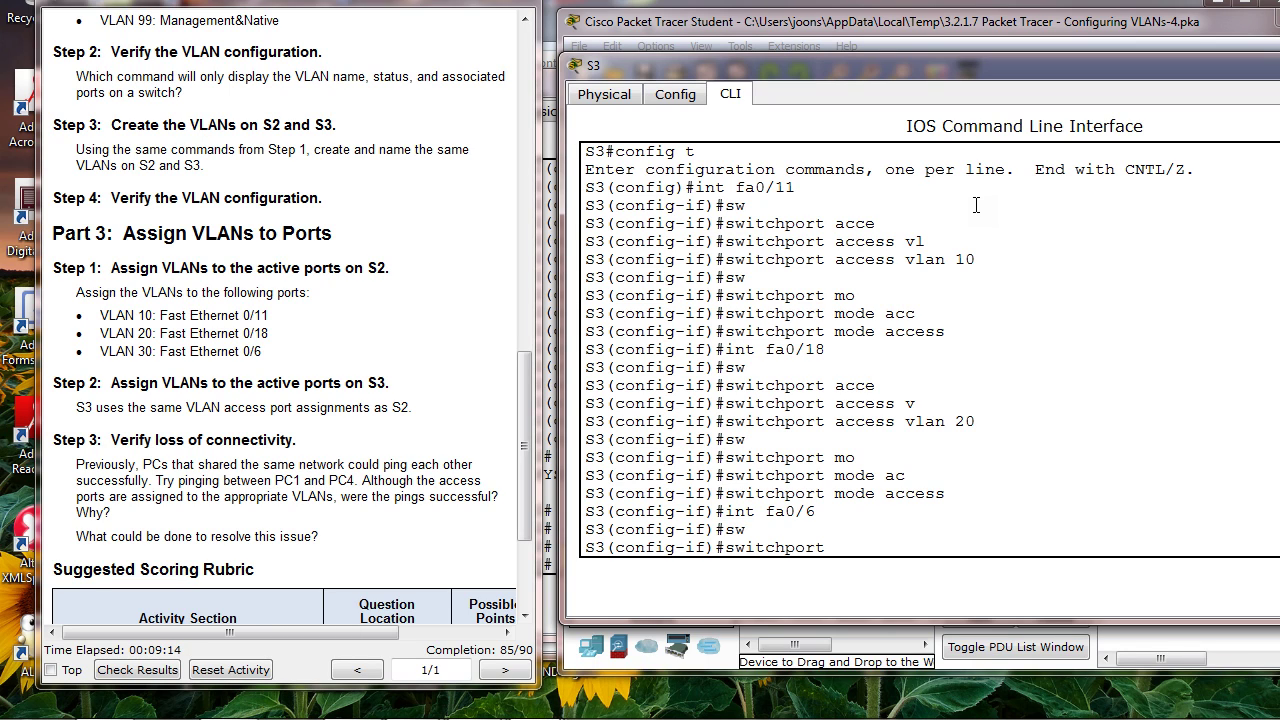
{"action": "type", "text": "acc"}
{"action": "key", "text": "Tab"}
{"action": "type", "text": "vl"}
{"action": "key", "text": "Tab"}
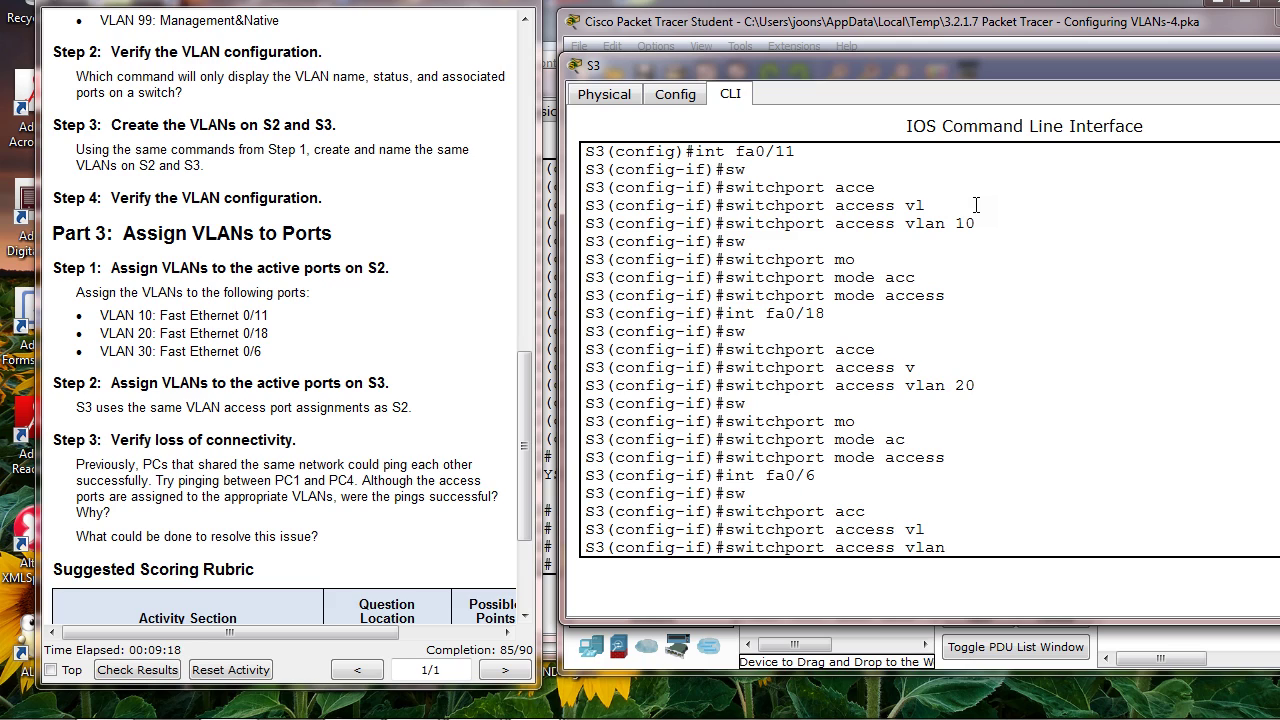
{"action": "type", "text": "3-0"}
{"action": "key", "text": "Return"}
{"action": "type", "text": "sw"}
{"action": "key", "text": "Tab"}
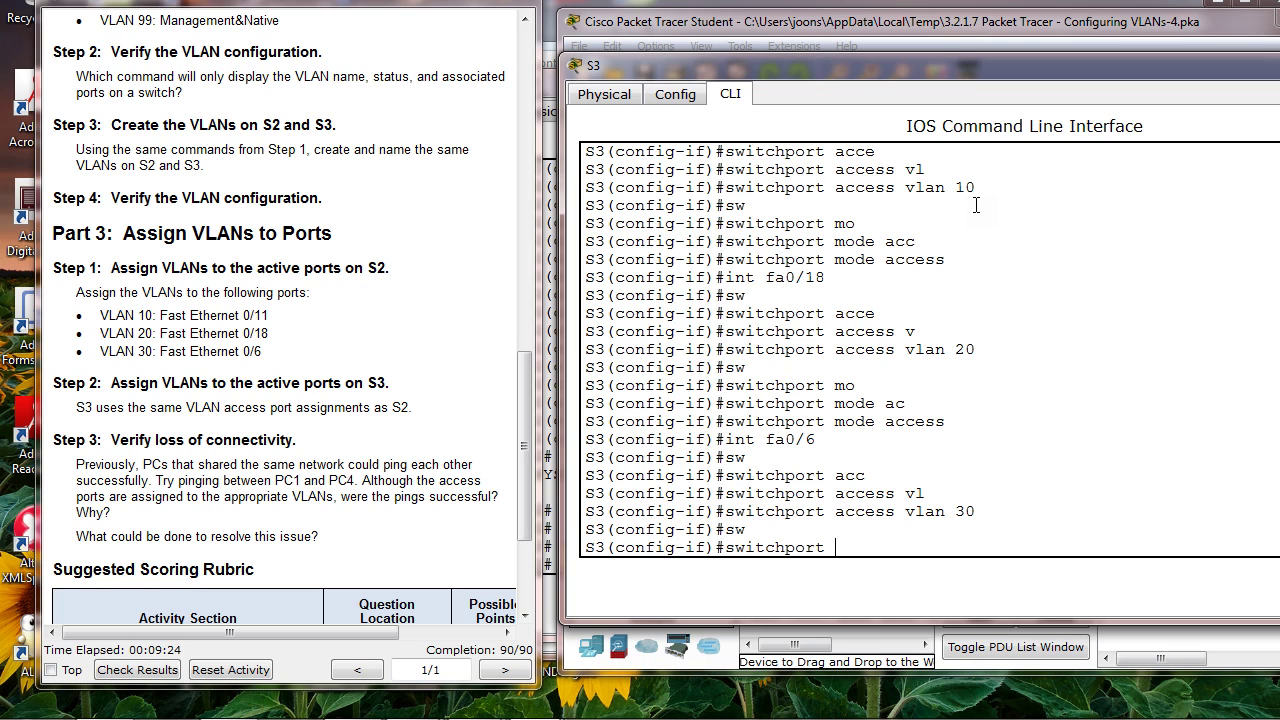
{"action": "type", "text": "mod"}
{"action": "key", "text": "Tab"}
{"action": "type", "text": "acce"}
{"action": "key", "text": "Tab"}
{"action": "key", "text": "Return"}
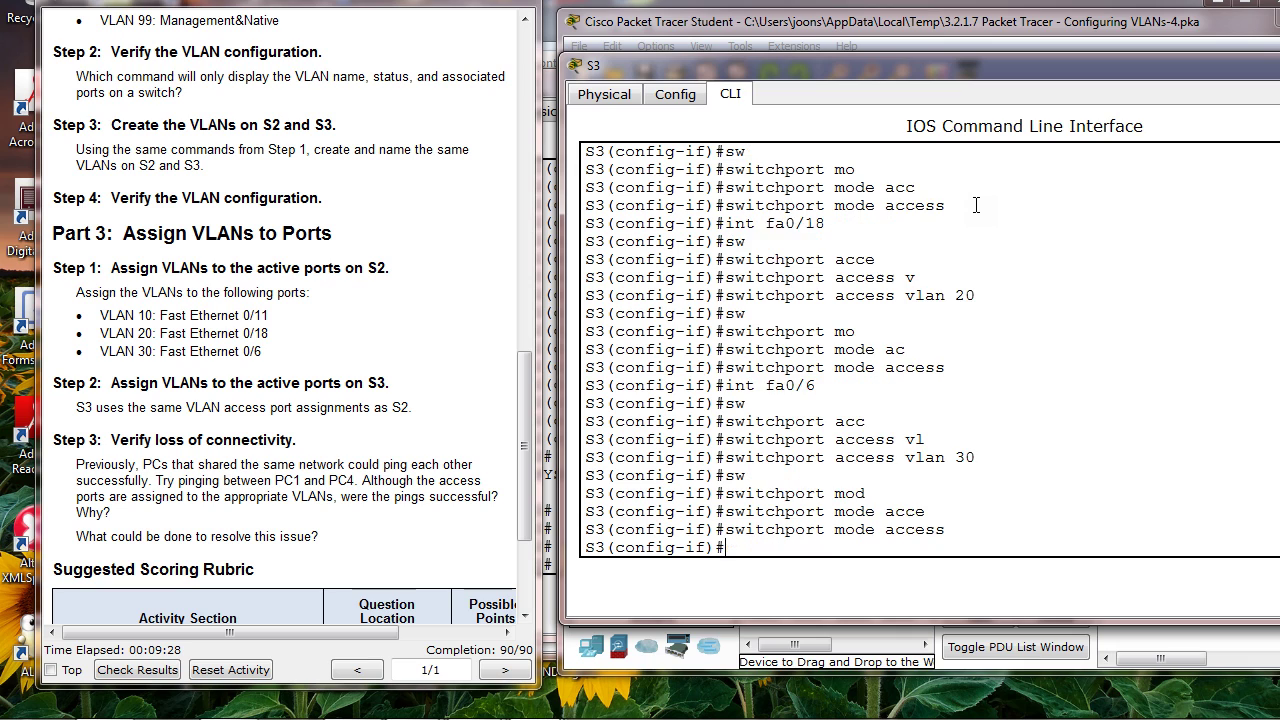
Step: Leave S3's configuration mode with end, returning to the S3# prompt
{"action": "key", "text": "Return"}
{"action": "key", "text": "Return"}
{"action": "type", "text": "end"}
{"action": "key", "text": "Return"}
{"action": "key", "text": "Return"}
{"action": "key", "text": "Return"}
{"action": "key", "text": "Return"}
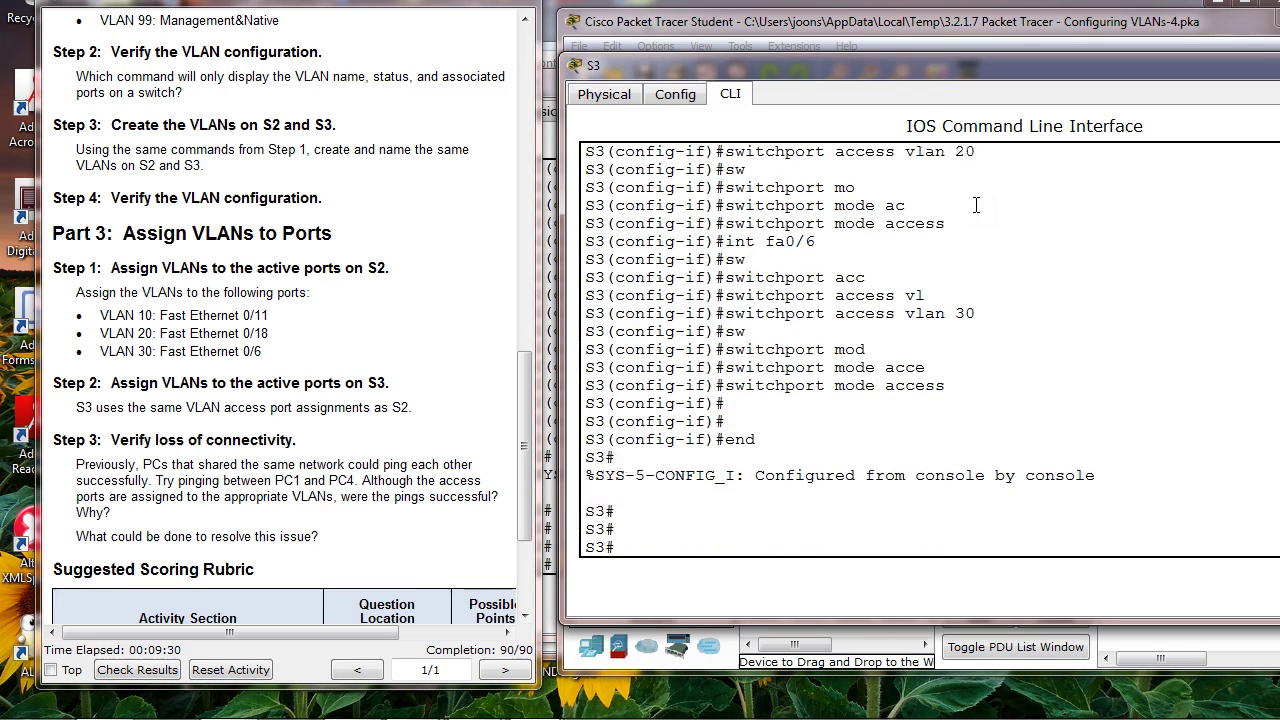
{"action": "key", "text": "Return"}
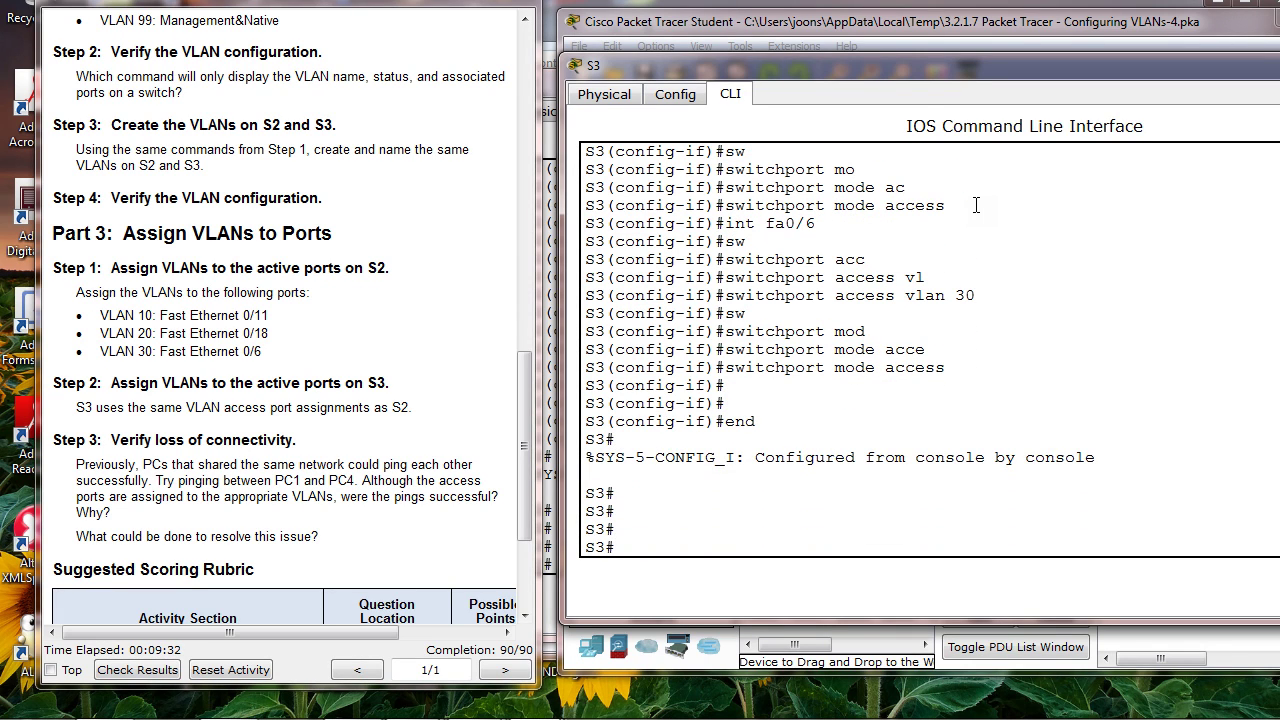
Step: Ping PC4 at 172.17.10.24 from PC1's Command Prompt and confirm it times out
{"action": "left_click", "coordinate": [733, 331]}
{"action": "left_click", "coordinate": [228, 316]}
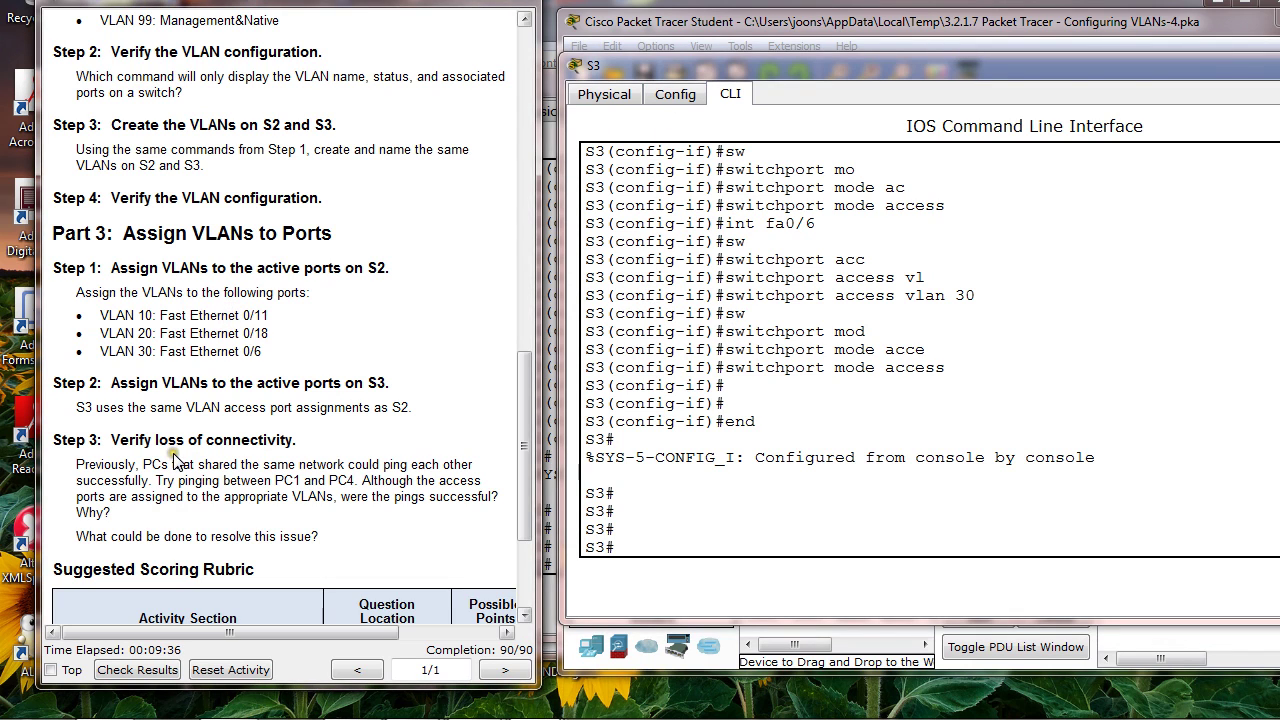
{"action": "left_click_drag", "start_coordinate": [810, 21], "coordinate": [340, 20]}
{"action": "left_click", "coordinate": [313, 230]}
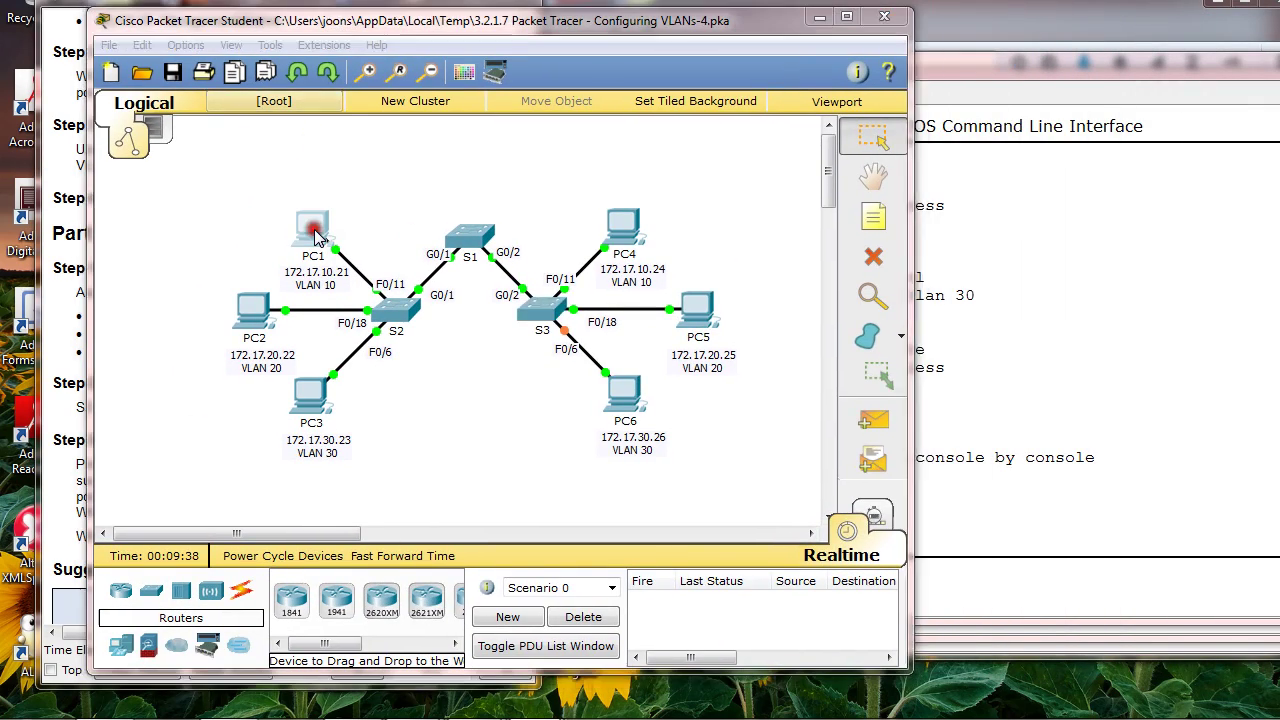
{"action": "left_click_drag", "start_coordinate": [774, 96], "coordinate": [1101, 123]}
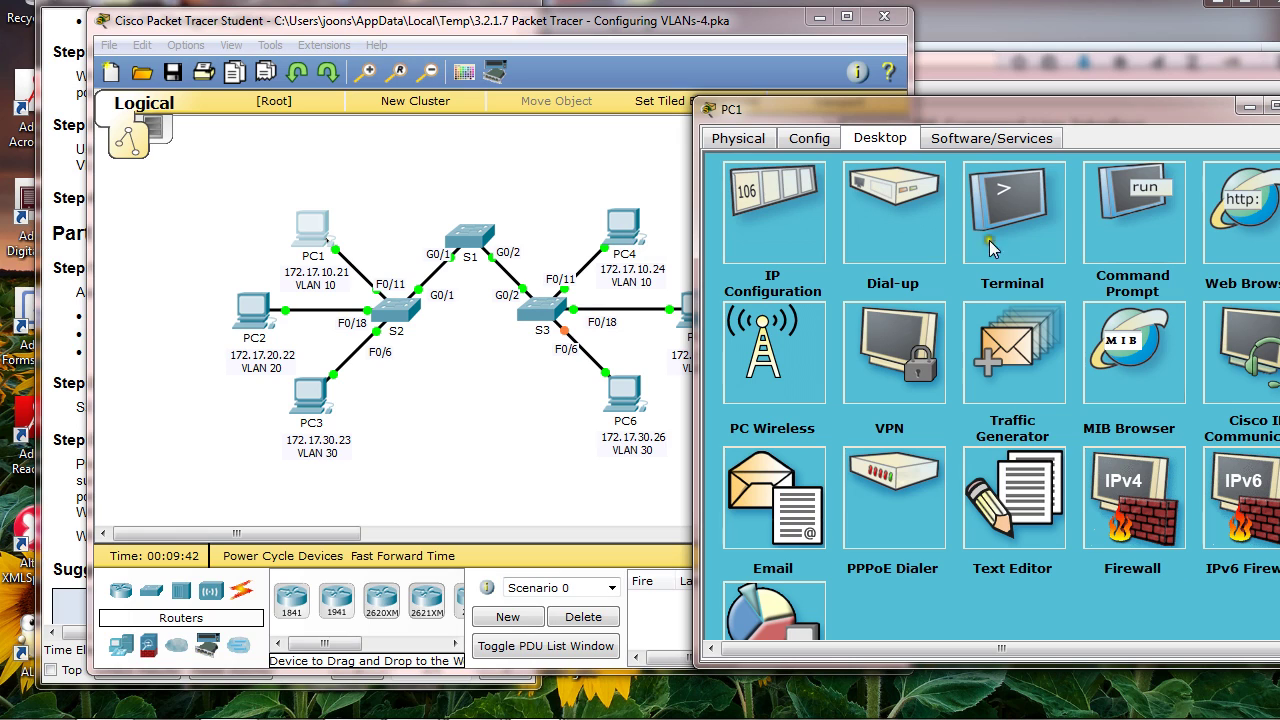
{"action": "left_click", "coordinate": [1113, 222]}
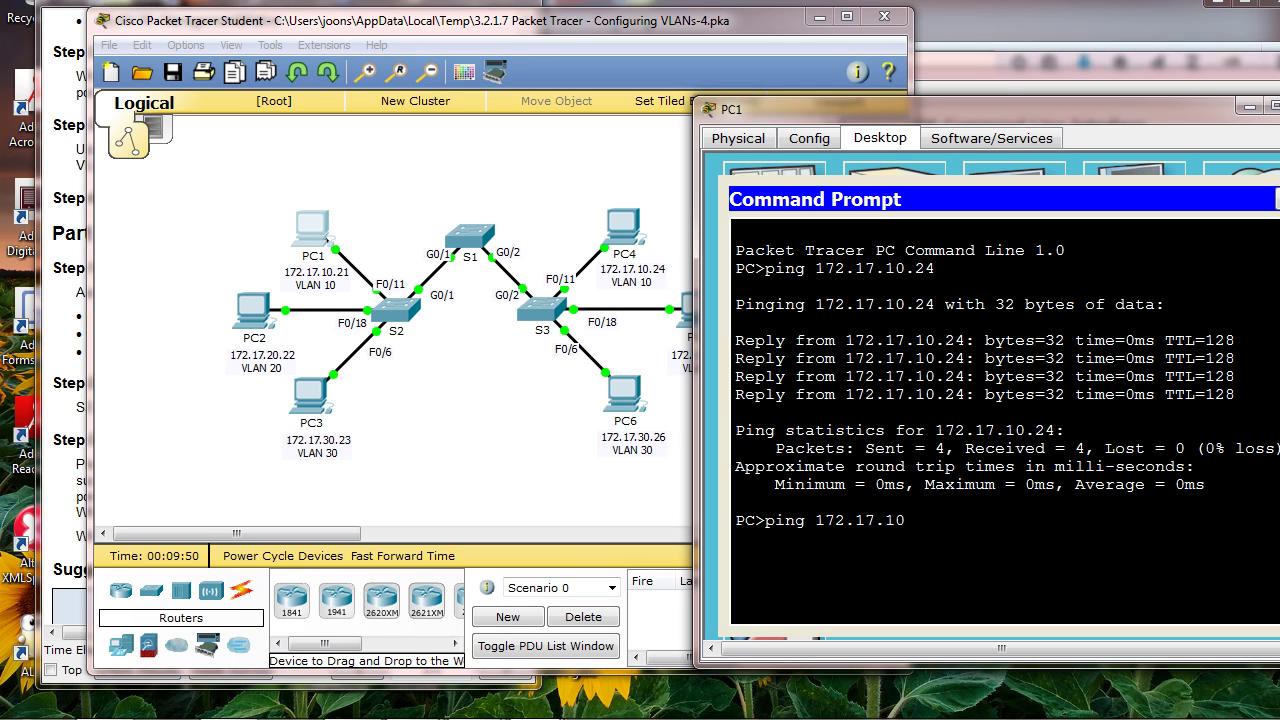
{"action": "type", "text": "ping 172.17.10.24"}
{"action": "key", "text": "Return"}
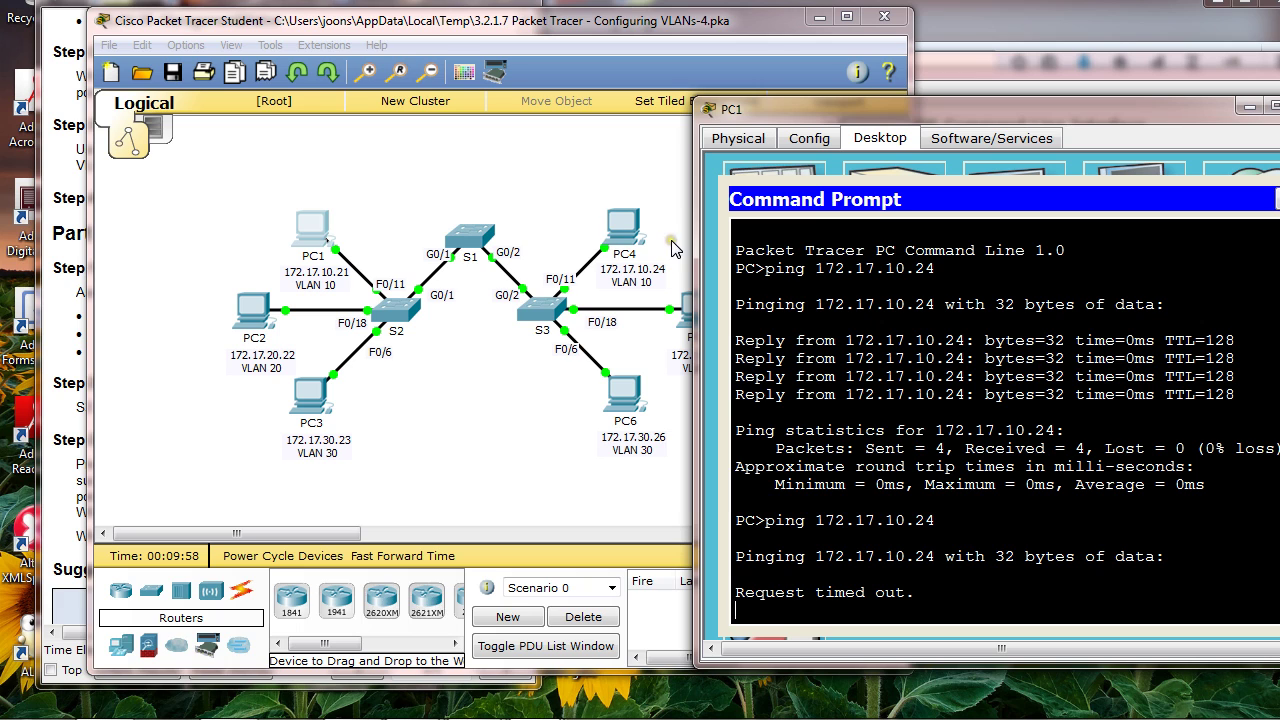
{"action": "left_click", "coordinate": [472, 240]}
Step: Refresh S1's CLI prompt and drag S1's window to the right edge, uncovering the topology
{"action": "left_click", "coordinate": [775, 294]}
{"action": "key", "text": "Return"}
{"action": "key", "text": "Return"}
{"action": "key", "text": "Return"}
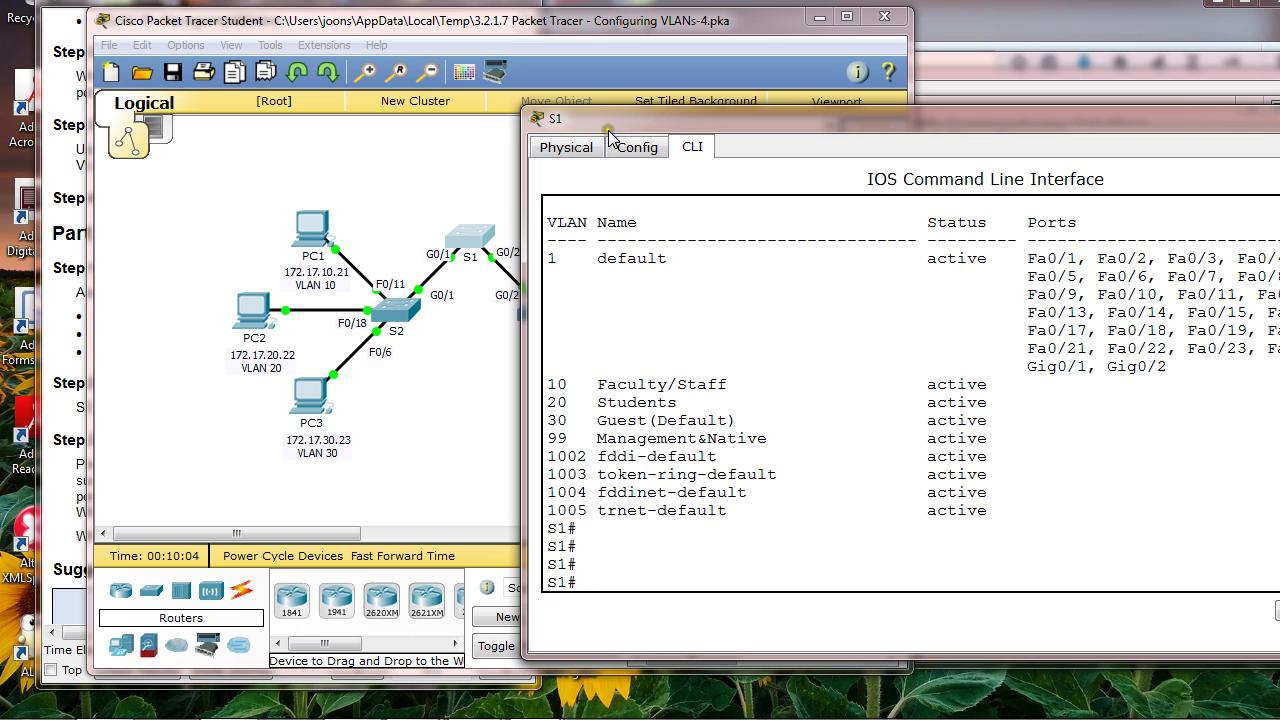
{"action": "left_click_drag", "start_coordinate": [592, 120], "coordinate": [703, 117]}
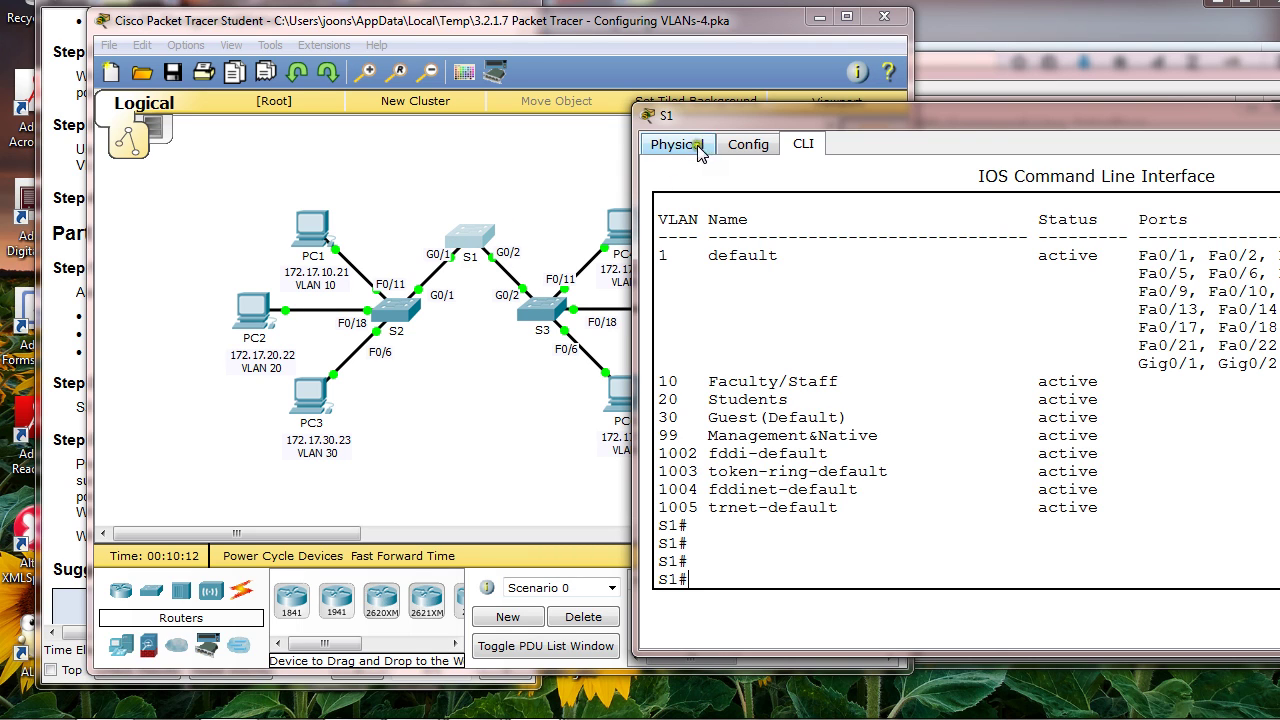
{"action": "left_click_drag", "start_coordinate": [716, 118], "coordinate": [1093, 160]}
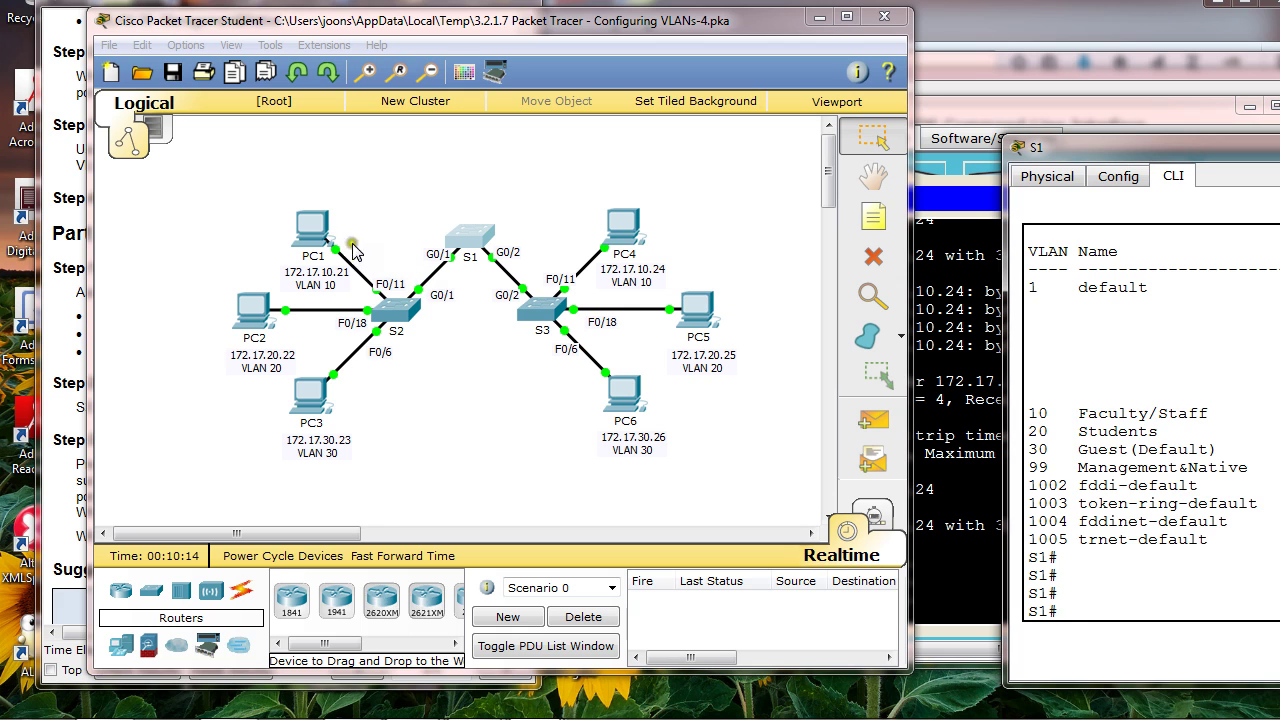
Step: Scroll the instructions to the Suggested Scoring Rubric, then place the topology window beside them
{"action": "left_click", "coordinate": [242, 5]}
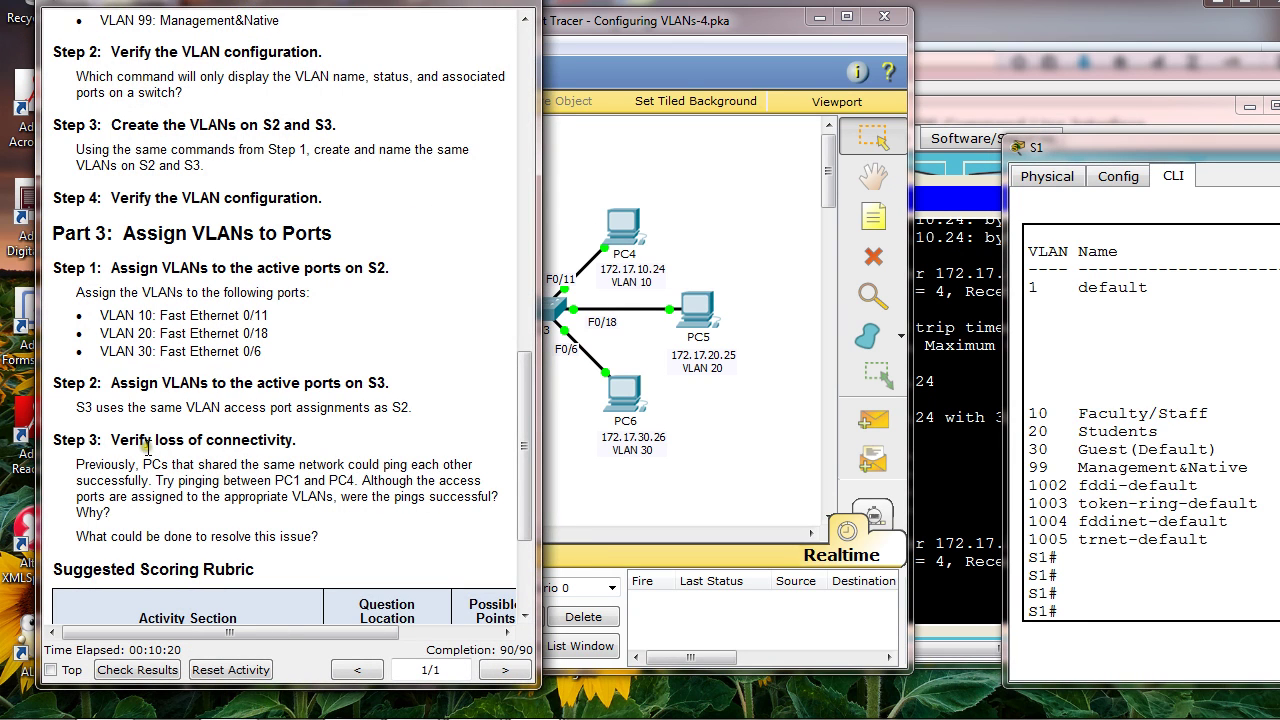
{"action": "scroll", "coordinate": [162, 466], "scroll_direction": "down", "scroll_amount": 3}
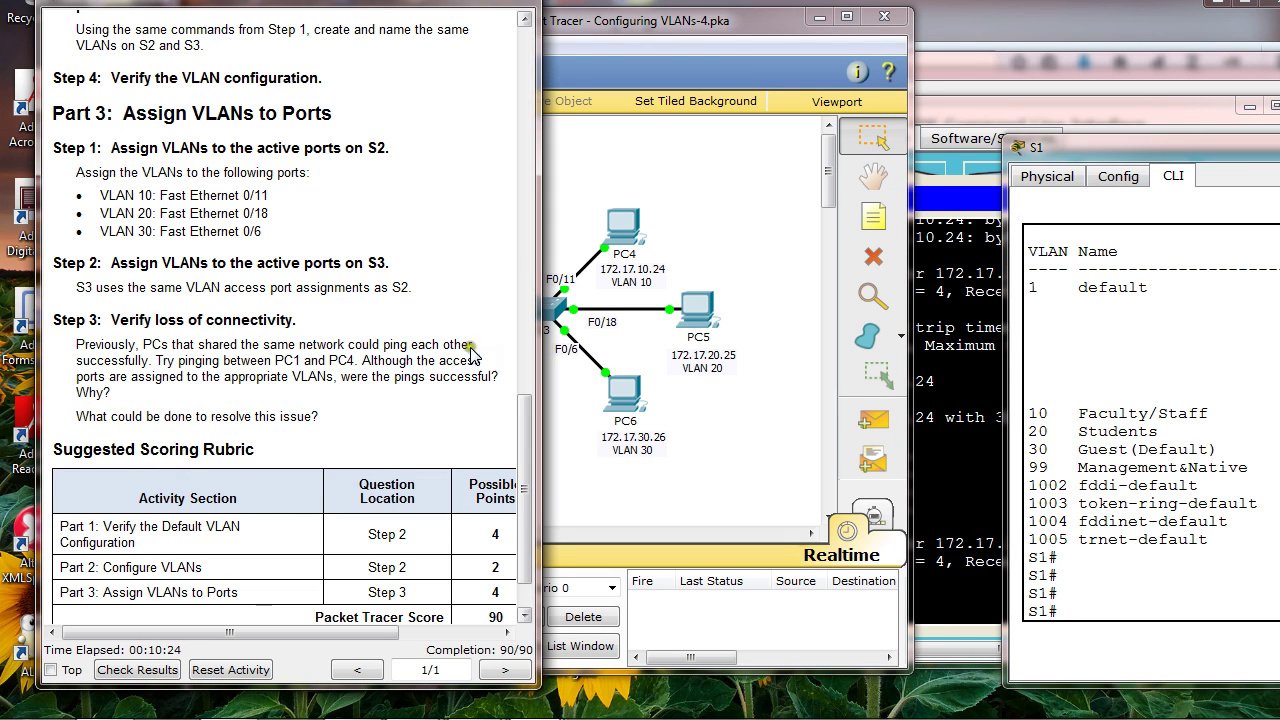
{"action": "left_click", "coordinate": [690, 248]}
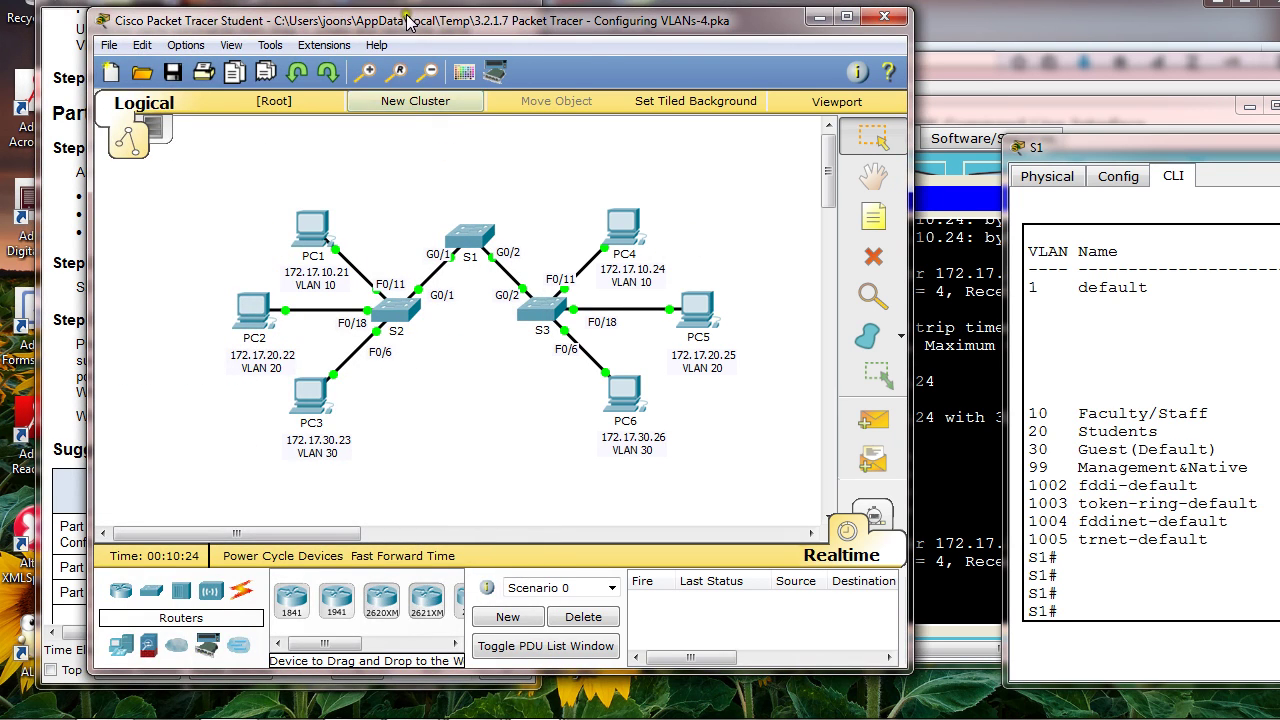
{"action": "left_click_drag", "start_coordinate": [407, 20], "coordinate": [668, 11]}
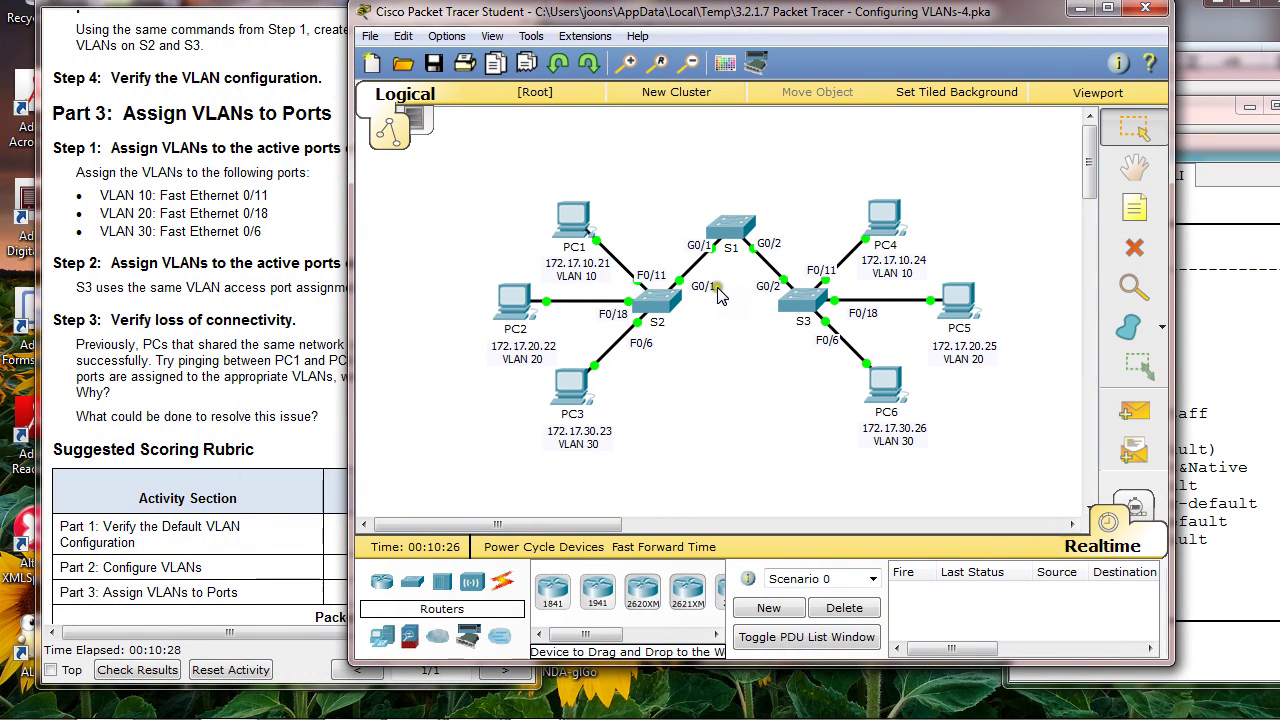